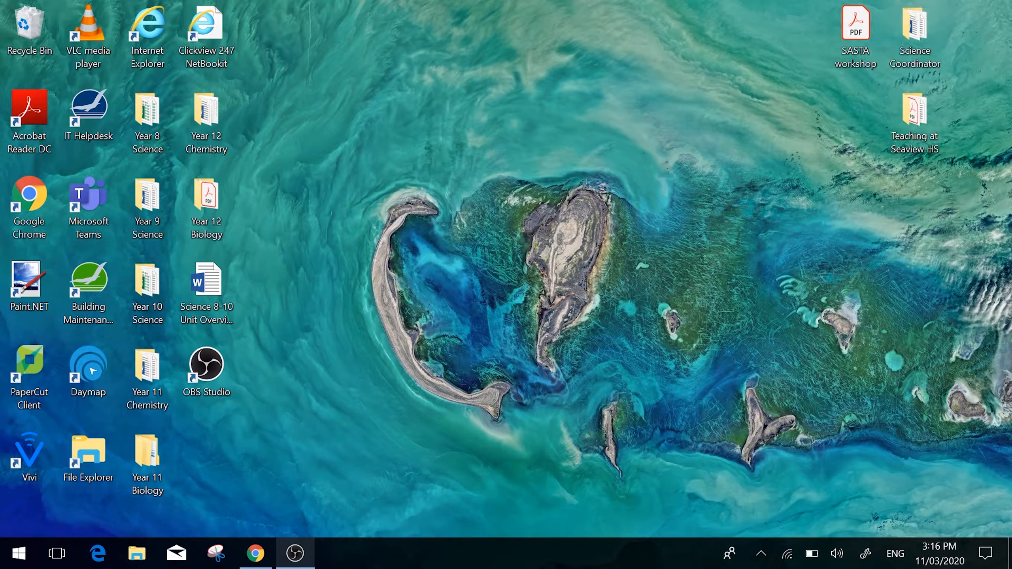
Switch to the Office 365 page in Chrome, open Forms from the full app list, and create a new blank form
key(alt+Tab)
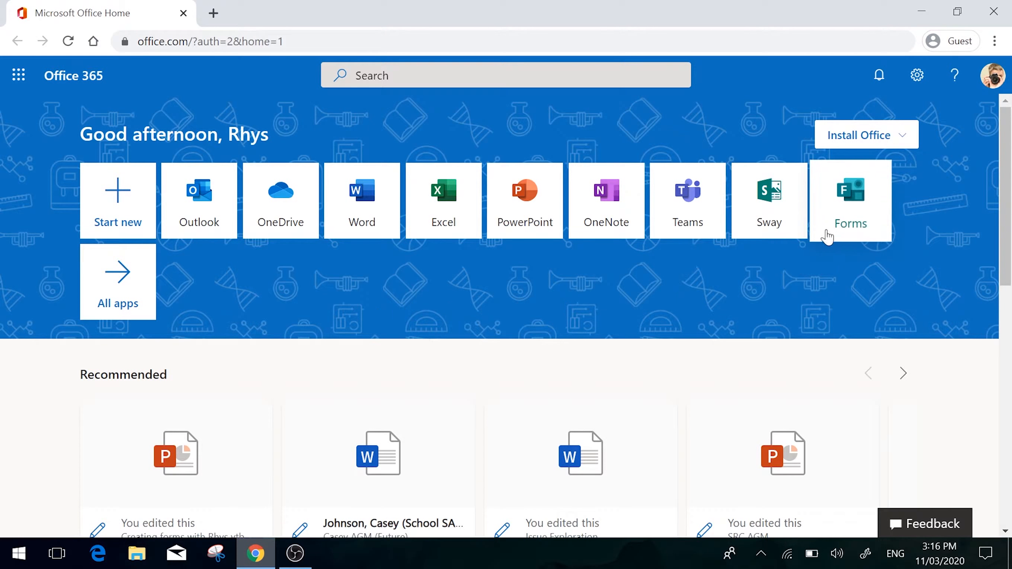
click(119, 295)
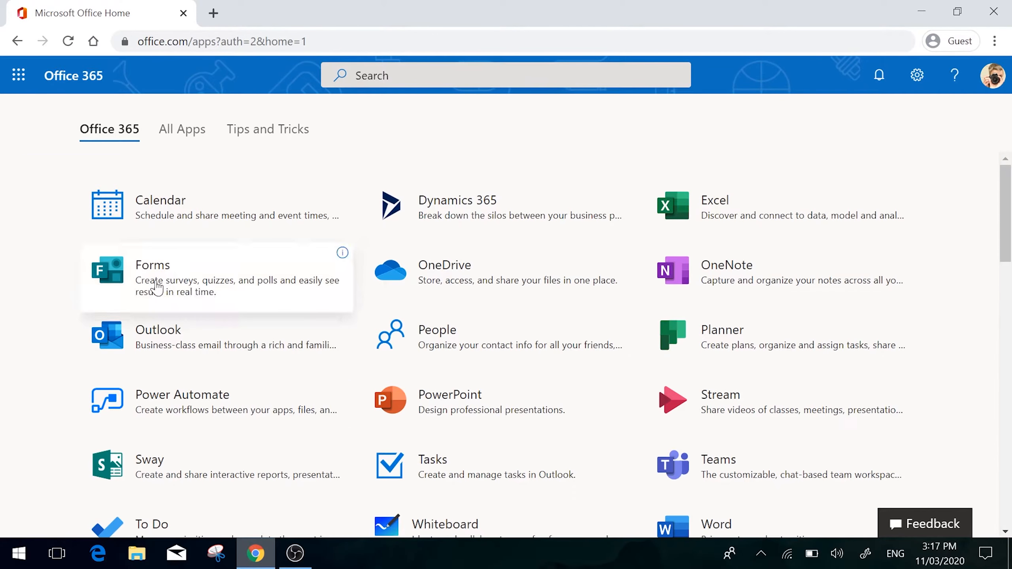
click(164, 281)
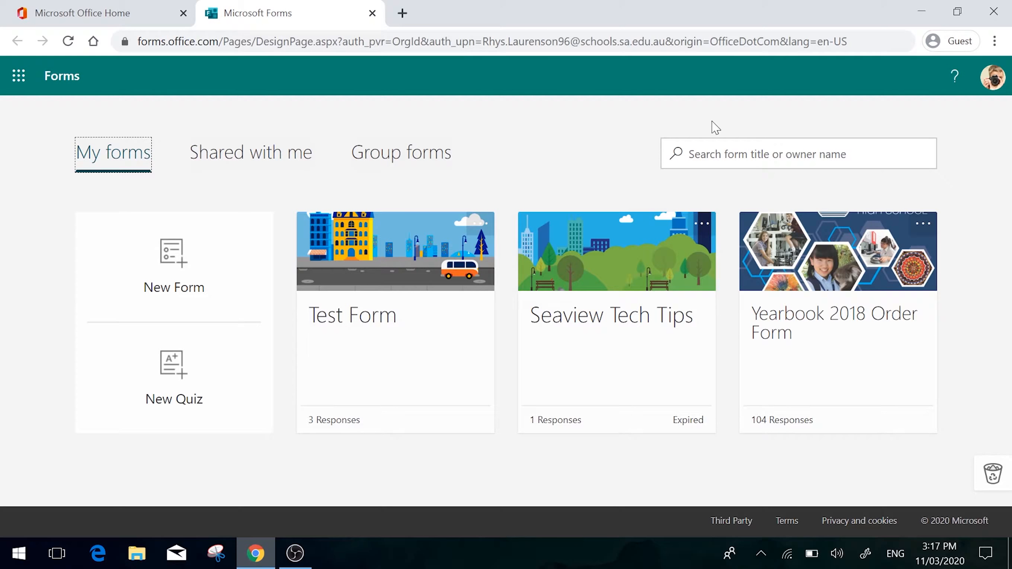
click(188, 260)
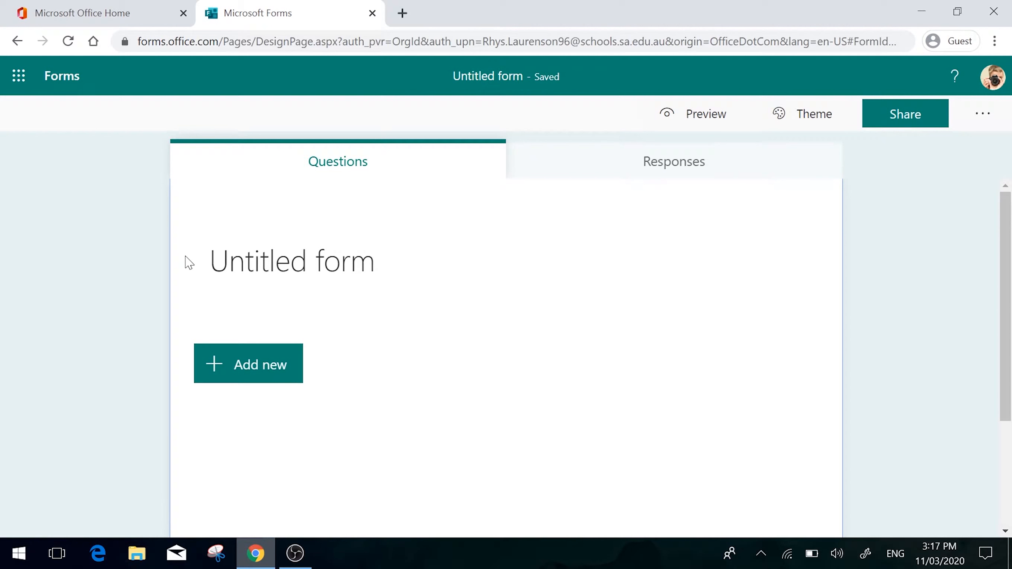
Title the form "Test Form" and enter "Seaview Tech Tips Video" as its description
click(291, 266)
text(Test Form)
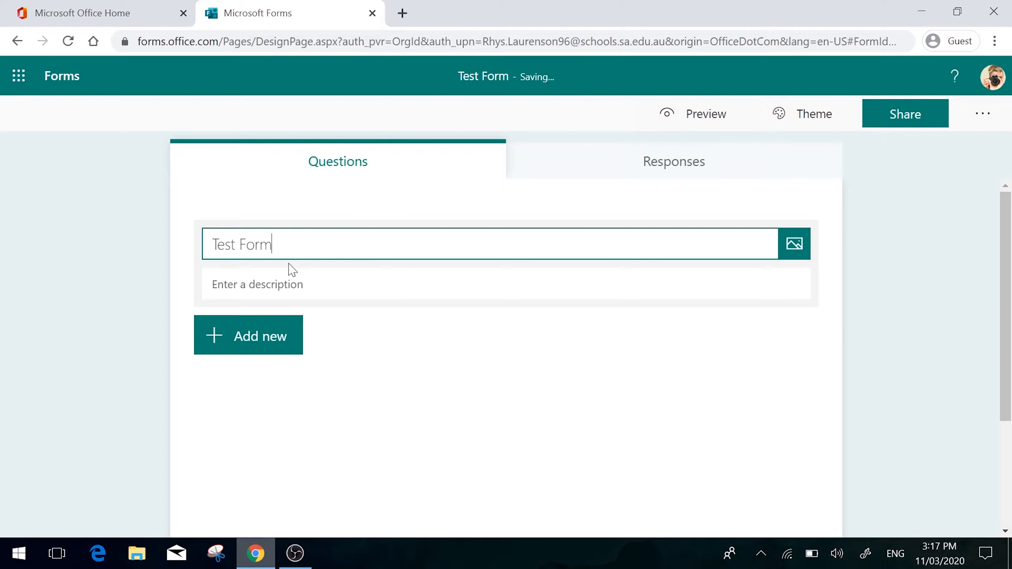
key(Tab)
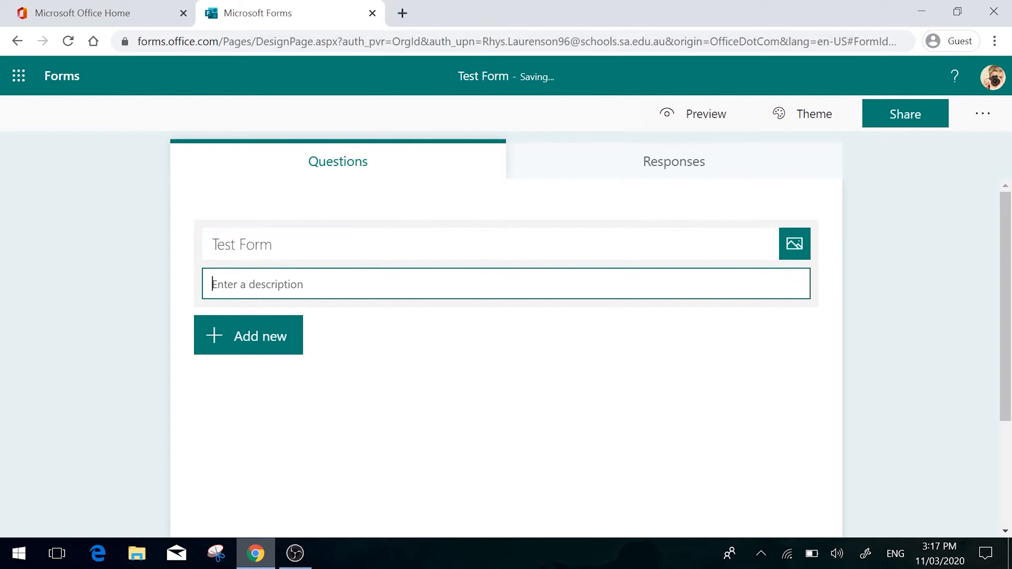
text(Seavi)
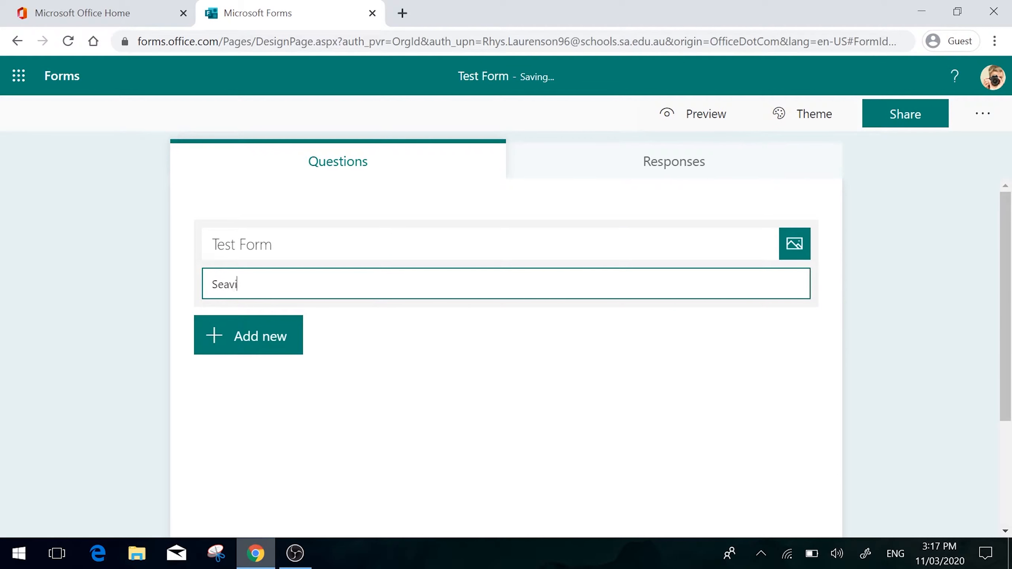
text(ew Tech Tips Video)
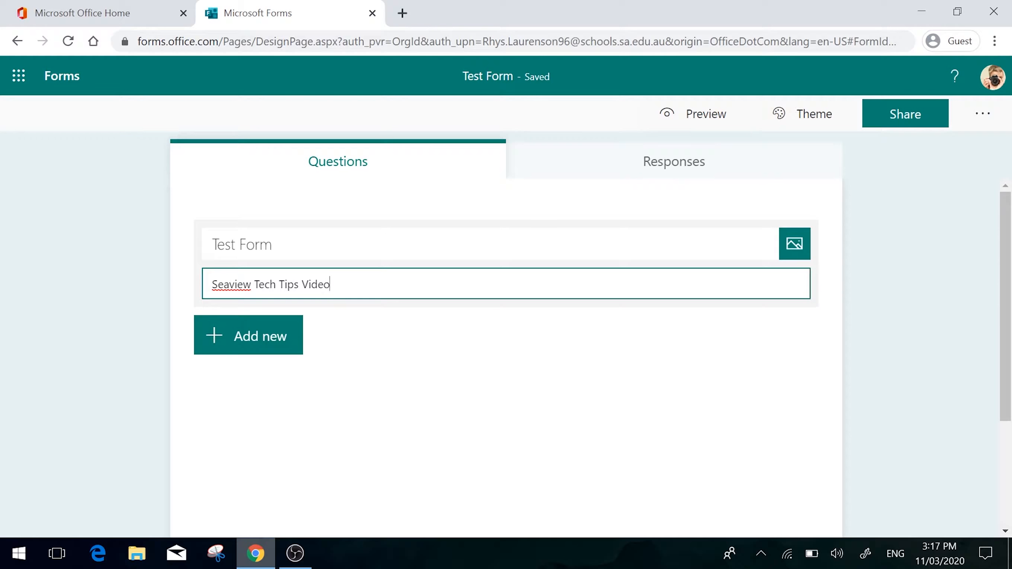
Add a choice question to the form with the text "Which Laptop Do You Prefer"
click(244, 350)
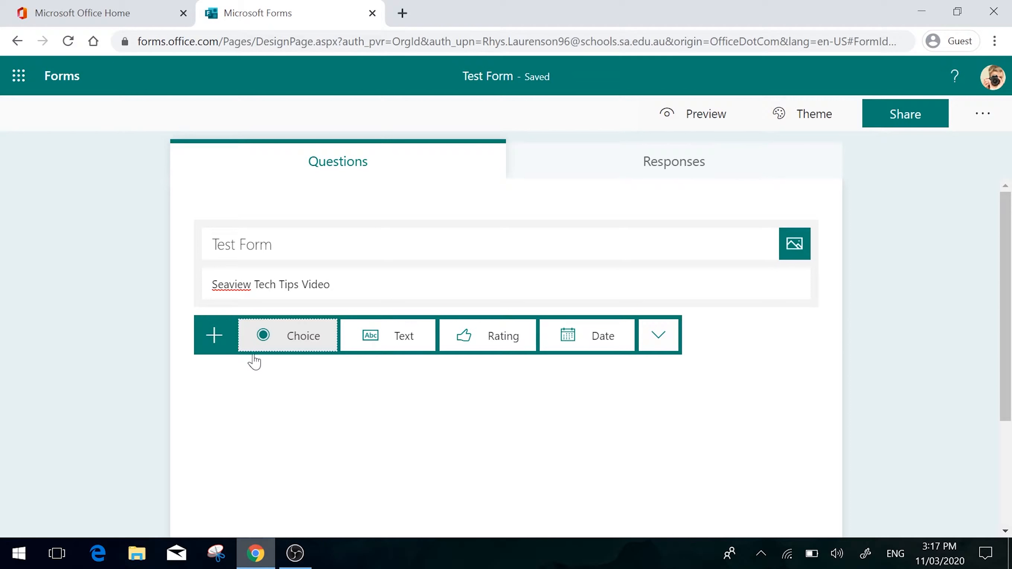
click(268, 350)
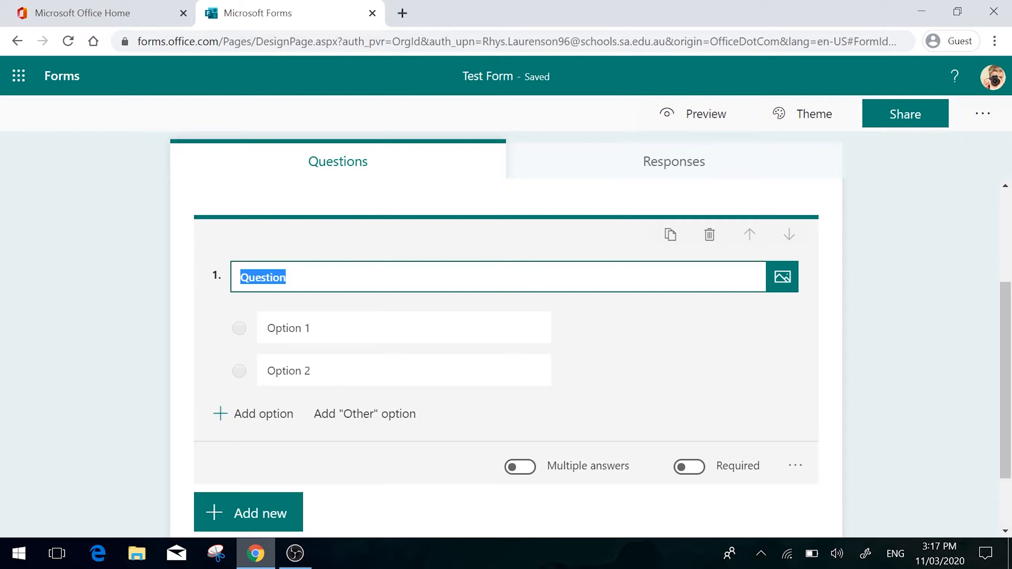
text(Which Laptop)
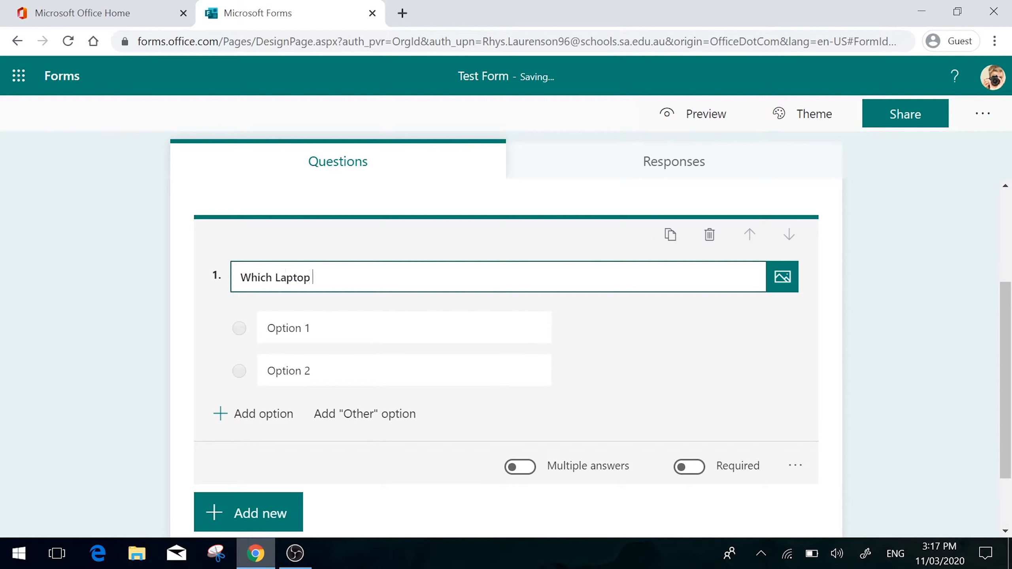
text( Do You Prefer)
Fill in the laptop question's two answer options as "Windows" and the suggested "MacOS"
click(403, 327)
text(W)
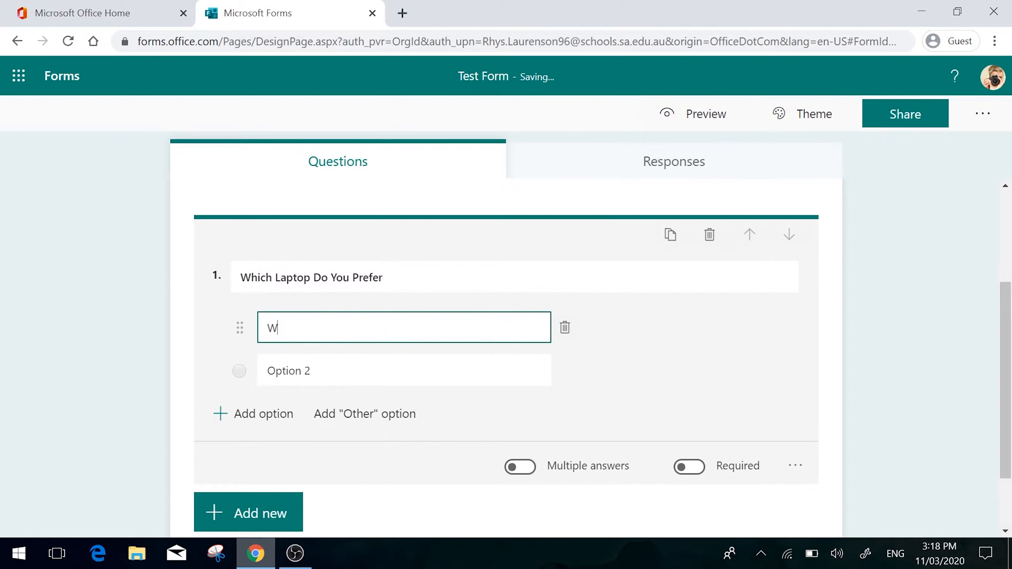
text(indows)
key(Return)
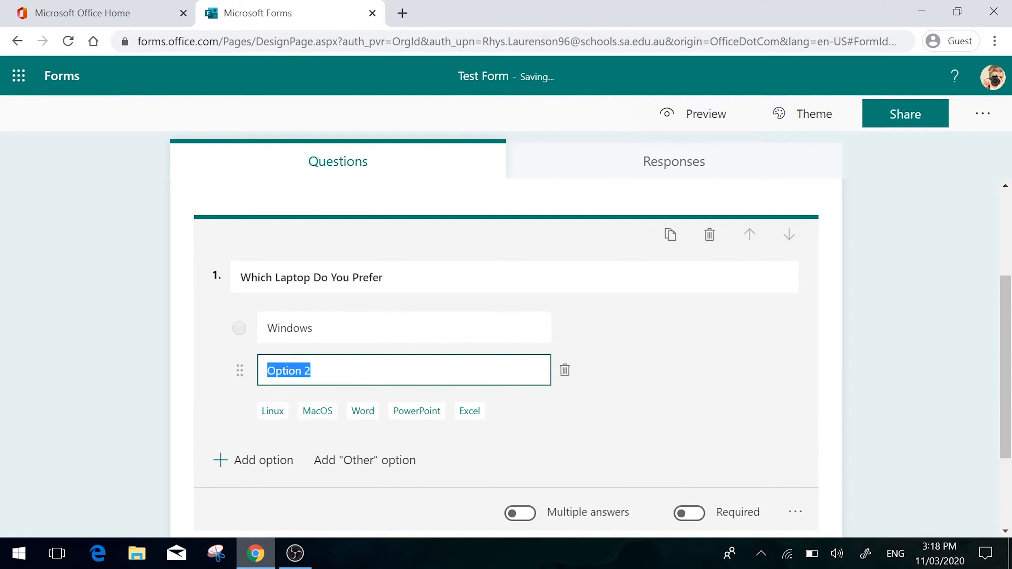
click(321, 416)
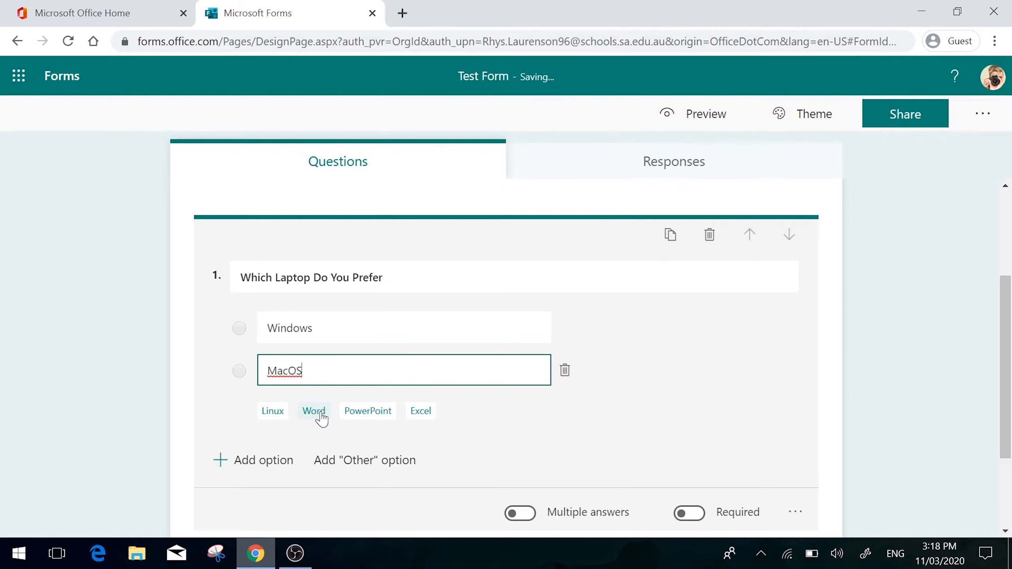
Switch multiple answers on and back off for the laptop question, and make the question required
scroll(616, 432, down, 2)
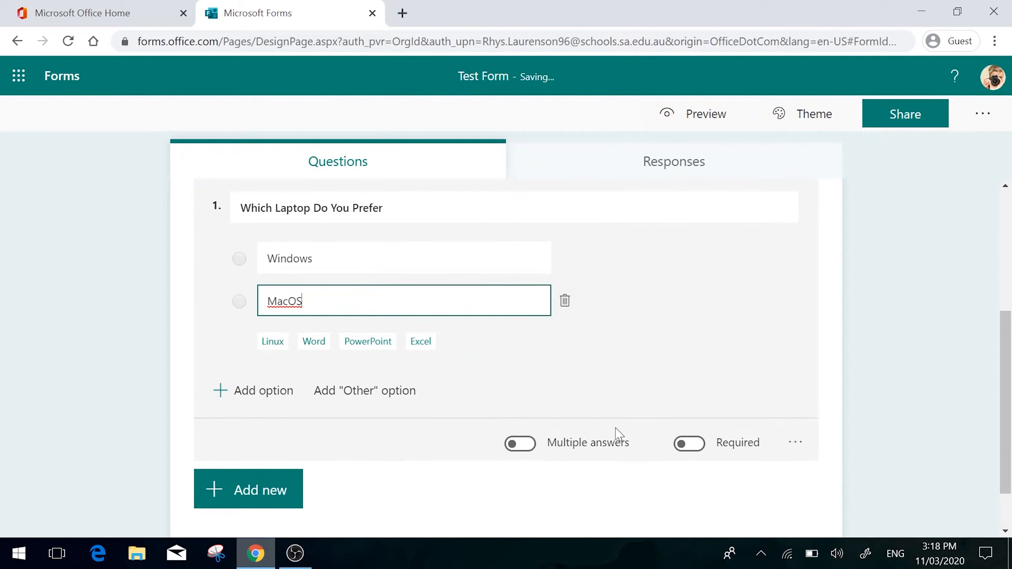
click(518, 449)
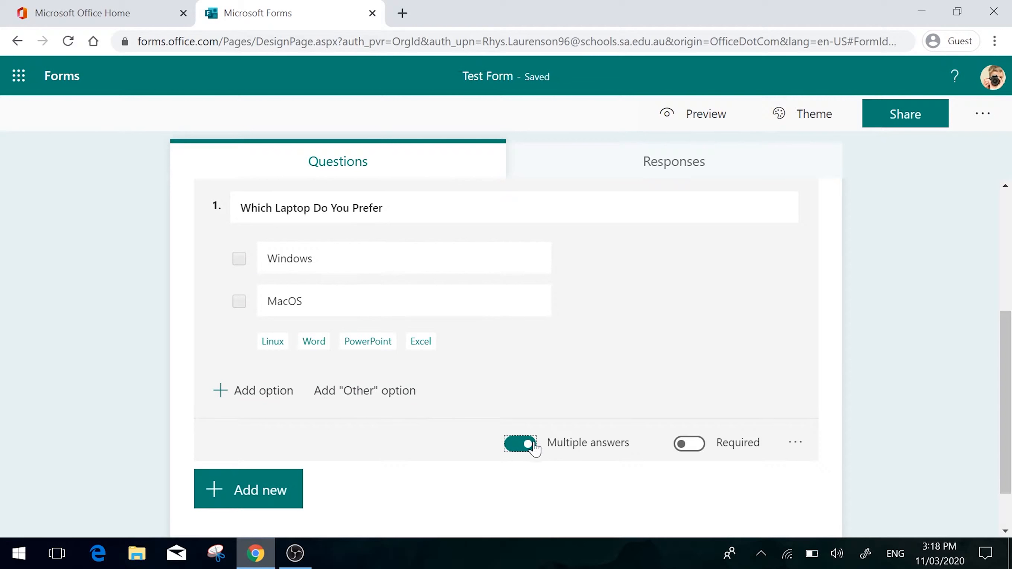
click(534, 451)
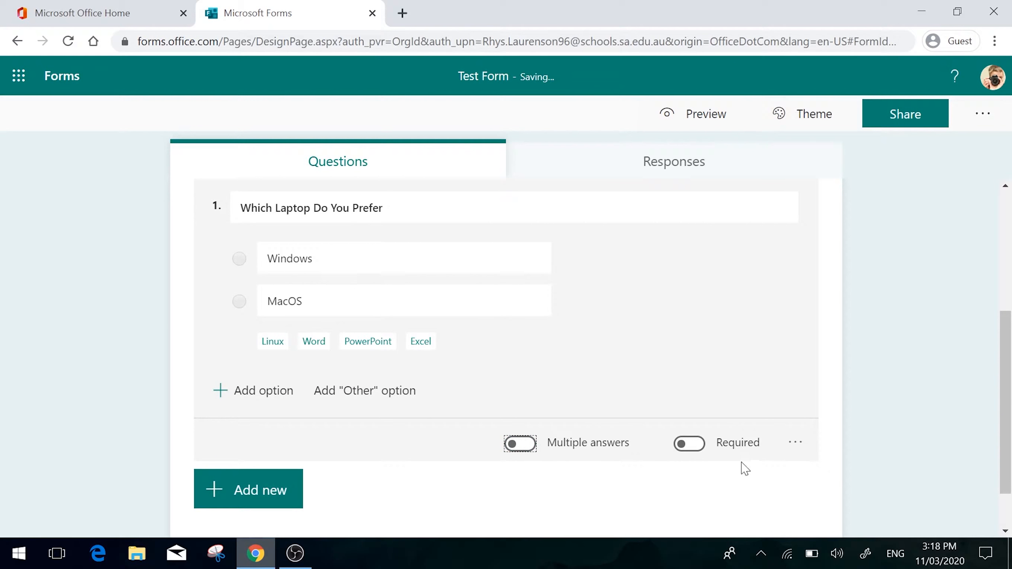
click(690, 454)
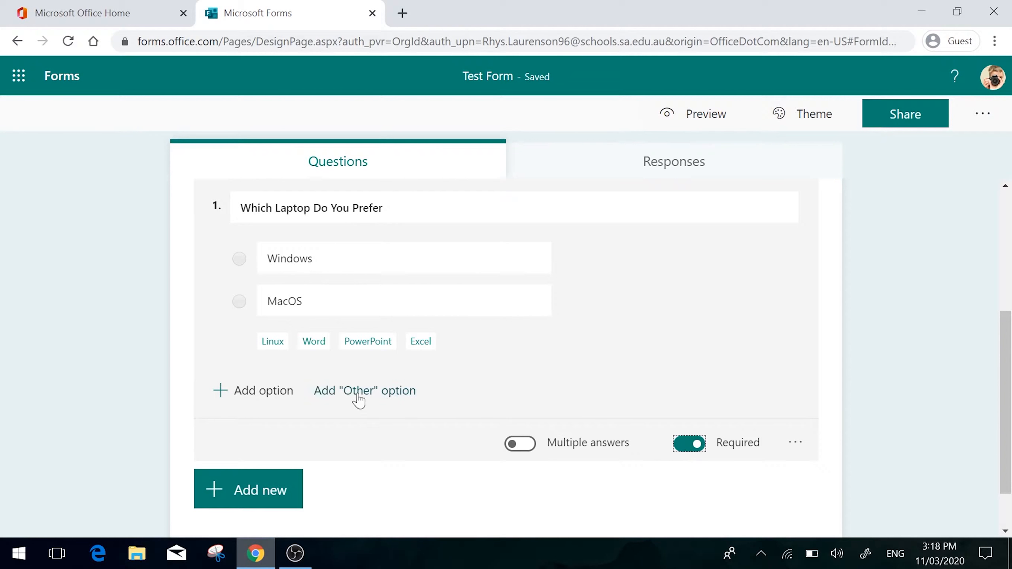
Add "Linux" as a third answer option to the laptop question, plus an "Other" option
click(265, 389)
text(Linux)
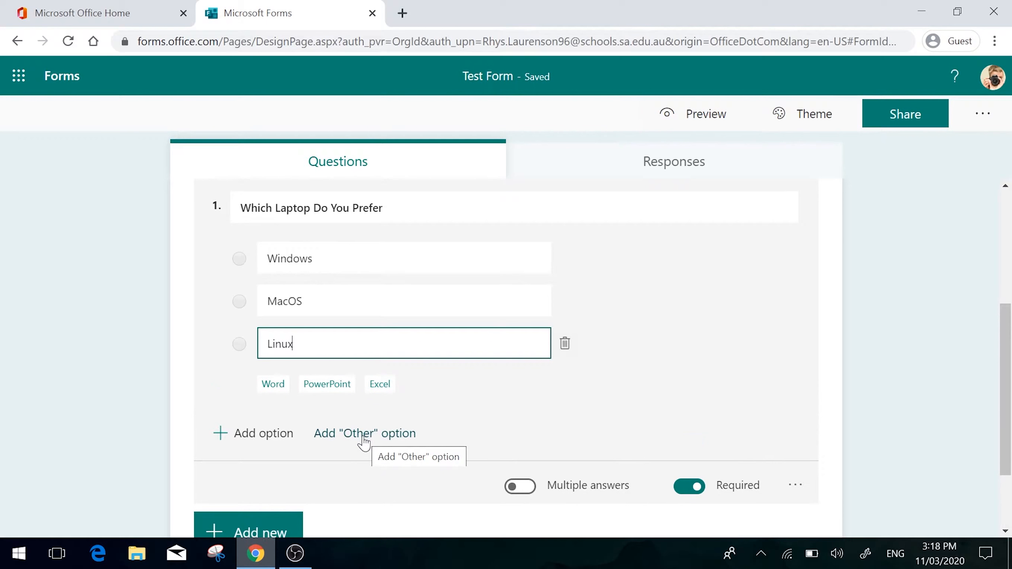
click(364, 438)
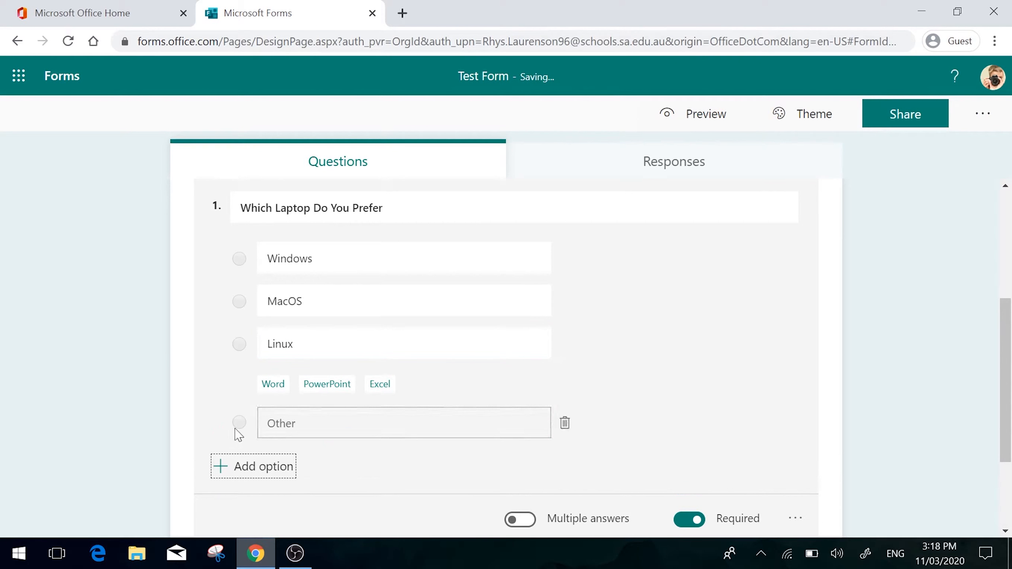
Add a text question "Why So?" below the laptop question, make it optional, and allow a long answer
scroll(397, 452, down, 3)
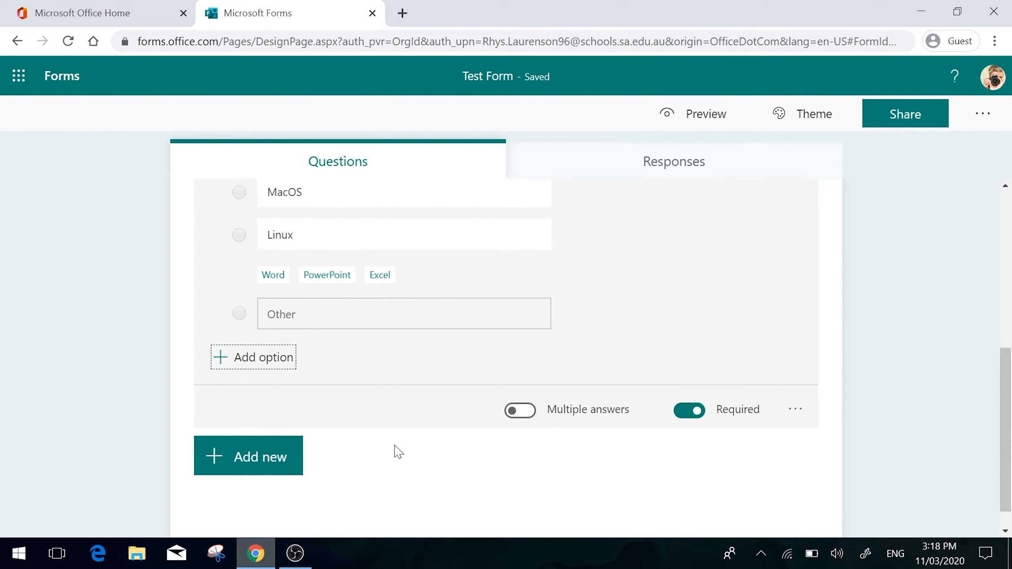
scroll(398, 451, up, 4)
scroll(397, 452, down, 4)
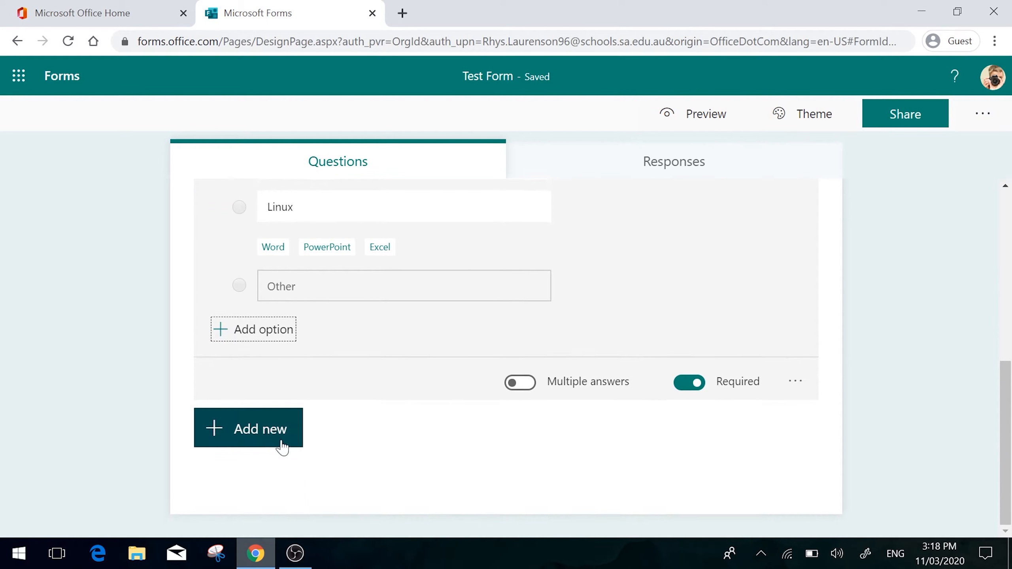
click(287, 443)
click(416, 433)
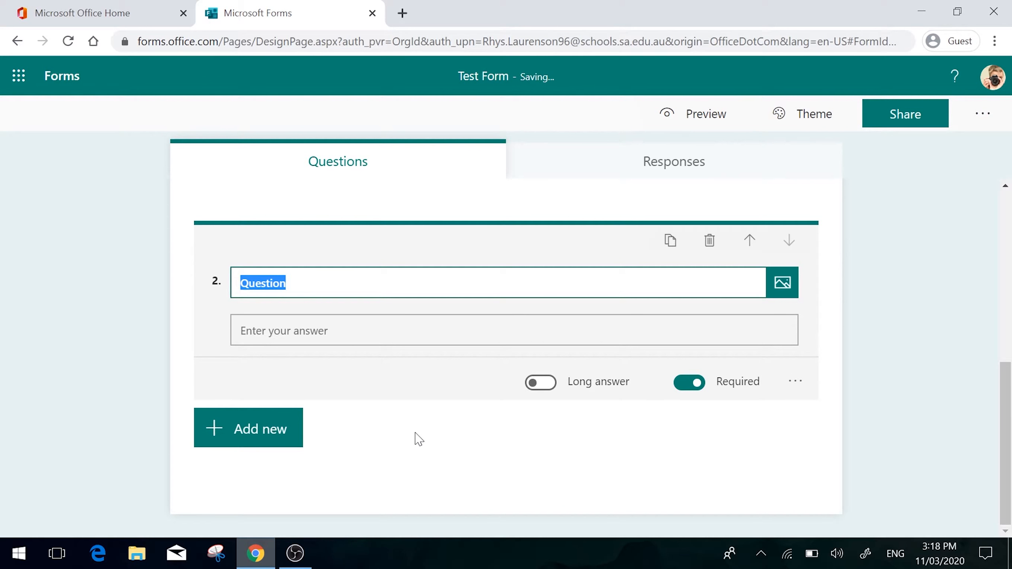
text(Why So?)
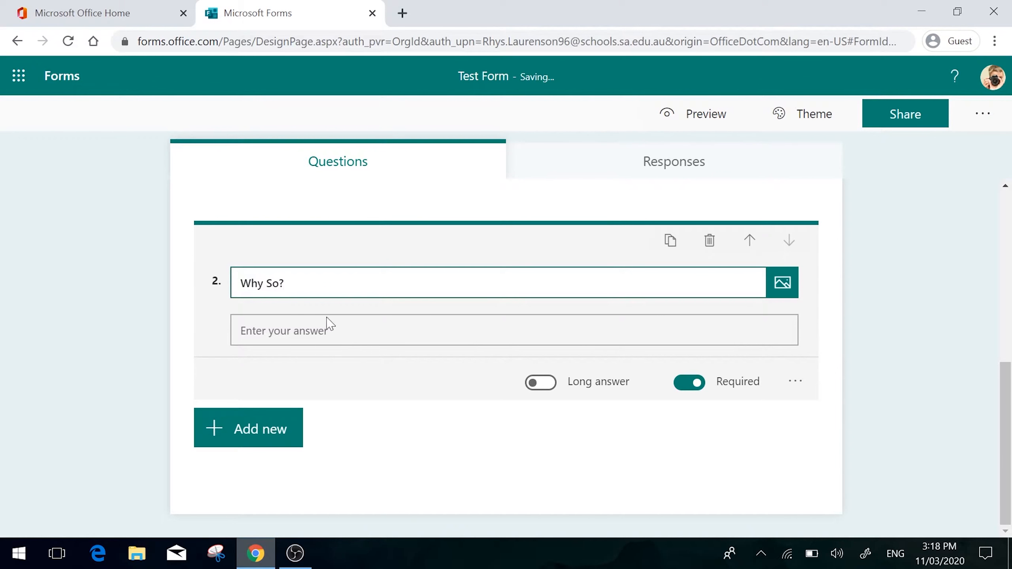
click(689, 383)
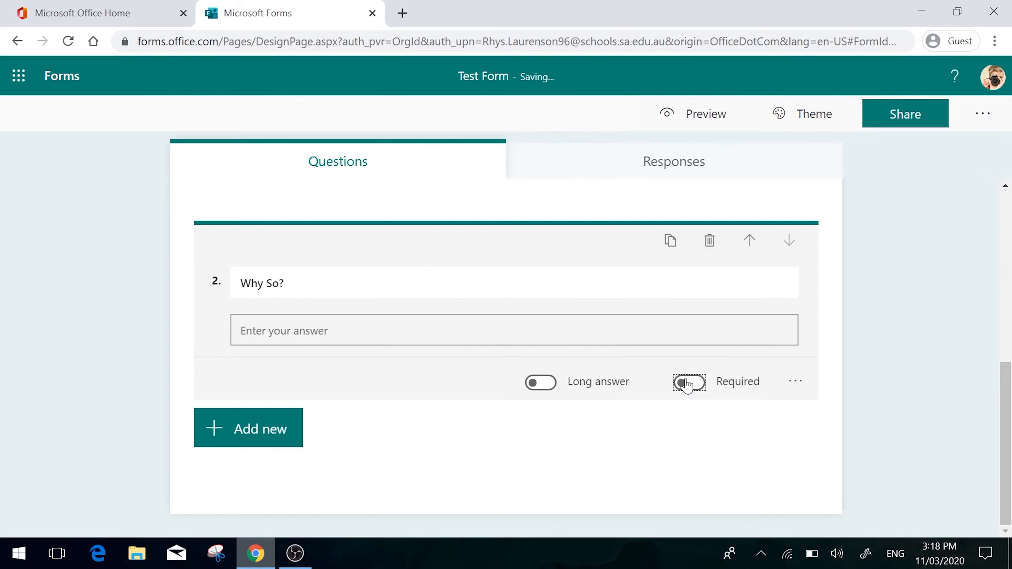
click(535, 383)
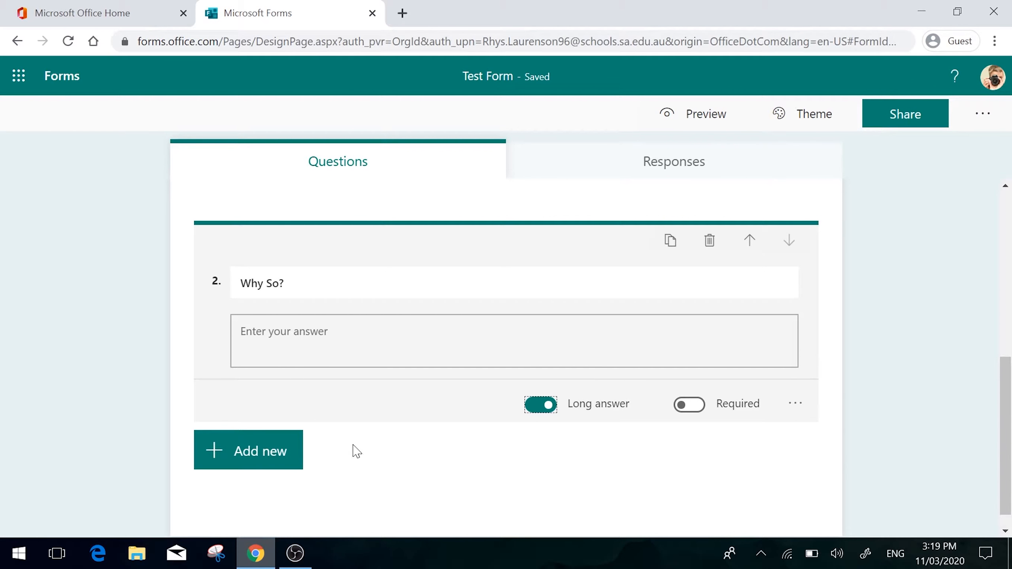
Search Bing images for "Windows" and insert the first result, the 1200x675 Windows desktop picture, into the "Why So?" question
mouse_move(790, 297)
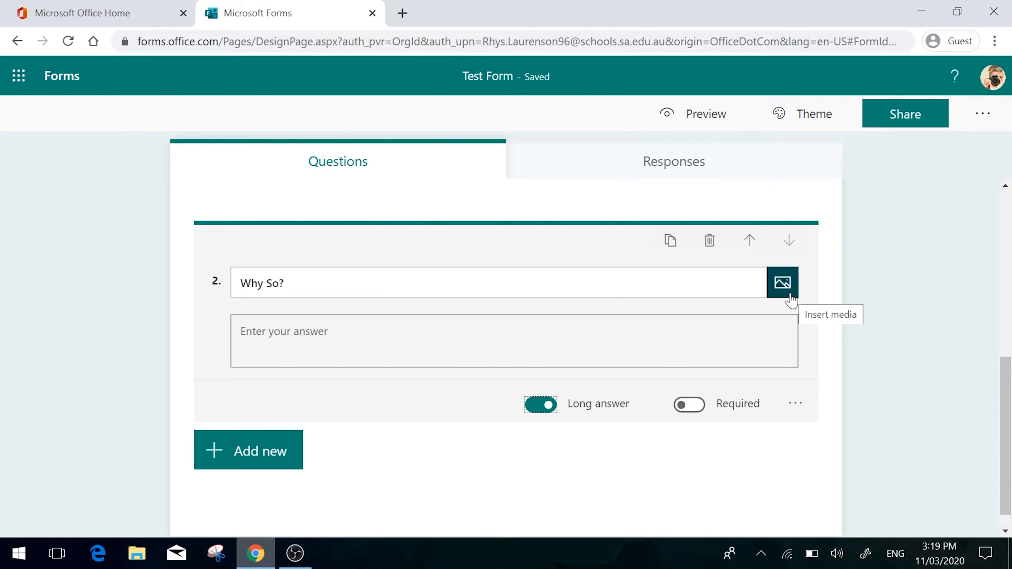
click(790, 298)
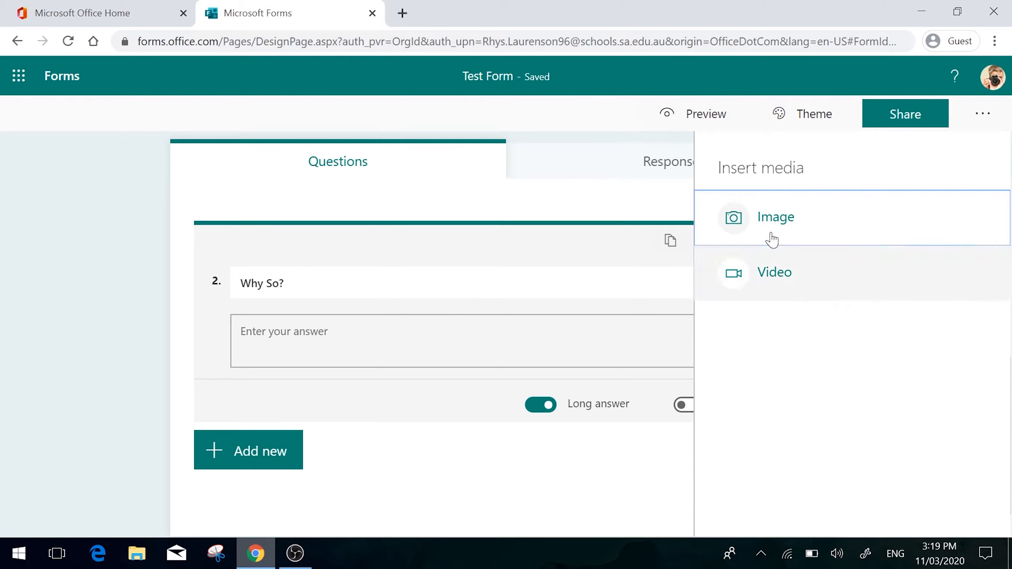
click(771, 234)
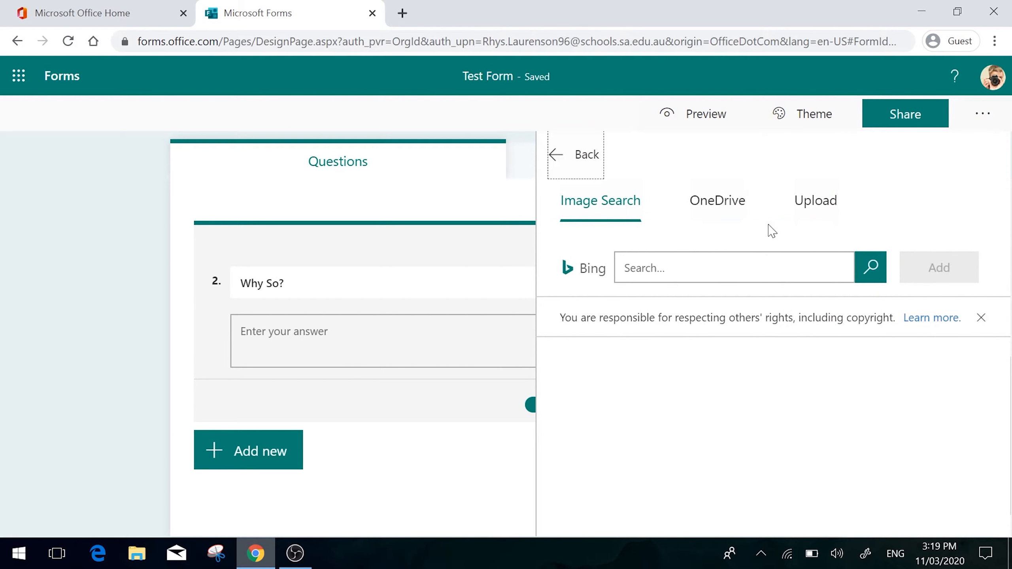
click(733, 268)
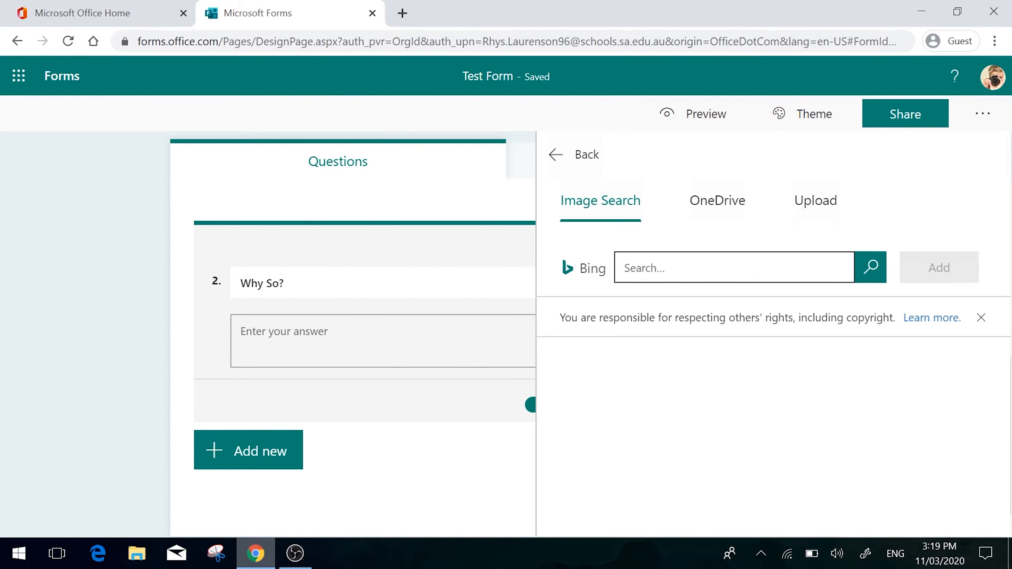
text(Windows)
click(873, 268)
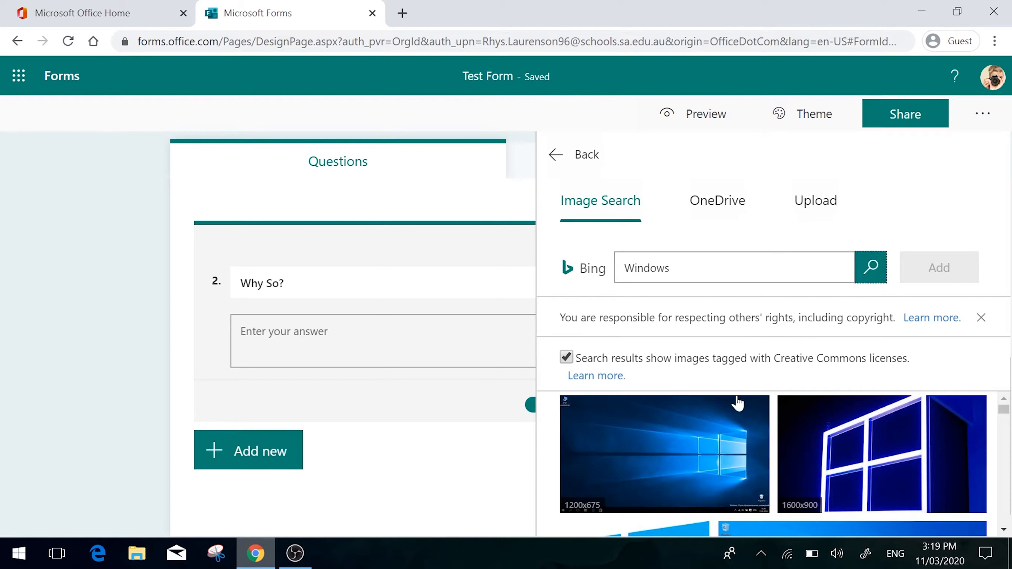
click(700, 463)
click(952, 273)
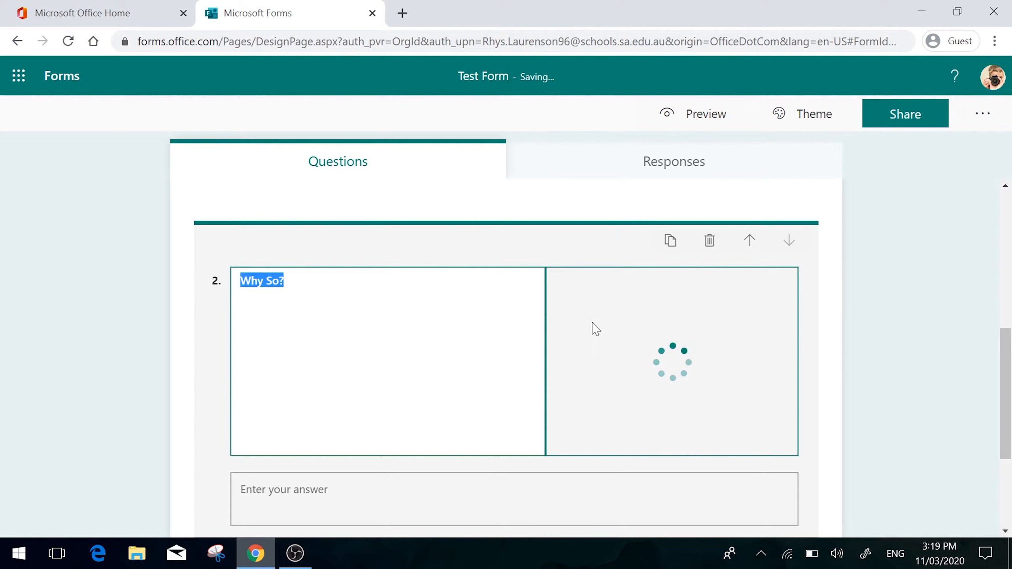
Add a rating question titled "How Would You Rate the Schools Internet Out Of 10" below the "Why So?" question
scroll(596, 329, down, 3)
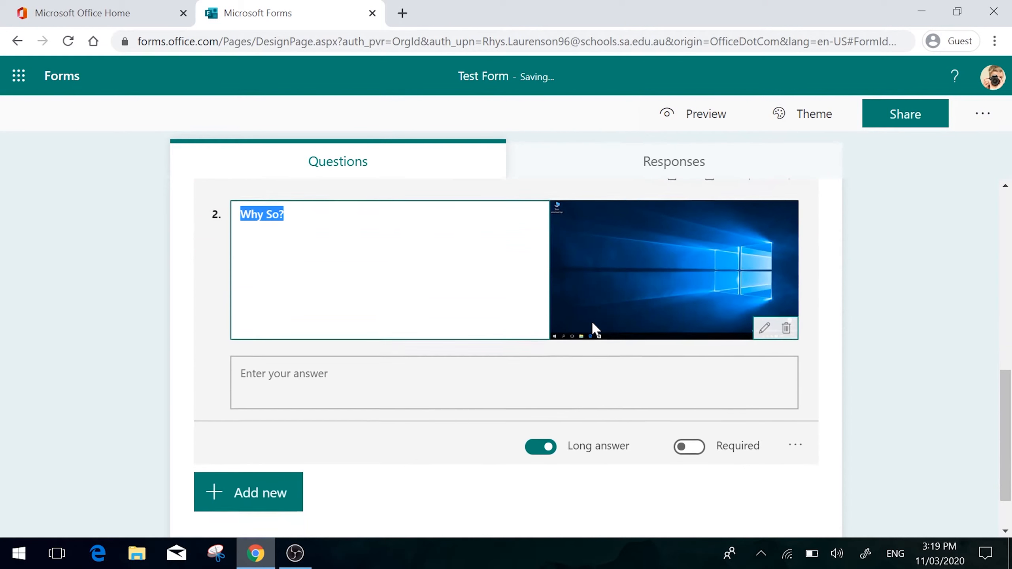
click(253, 442)
click(478, 441)
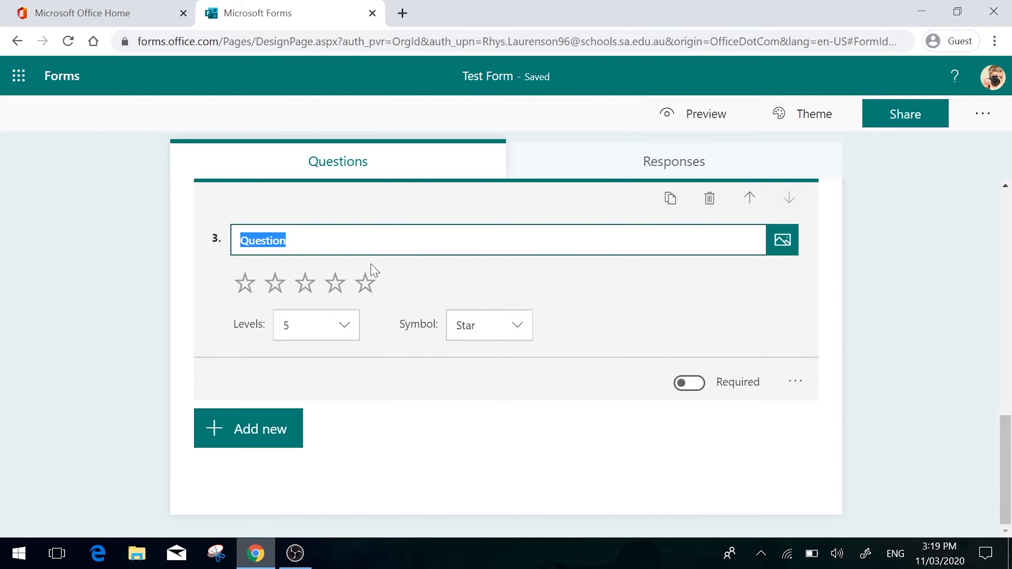
text(How W)
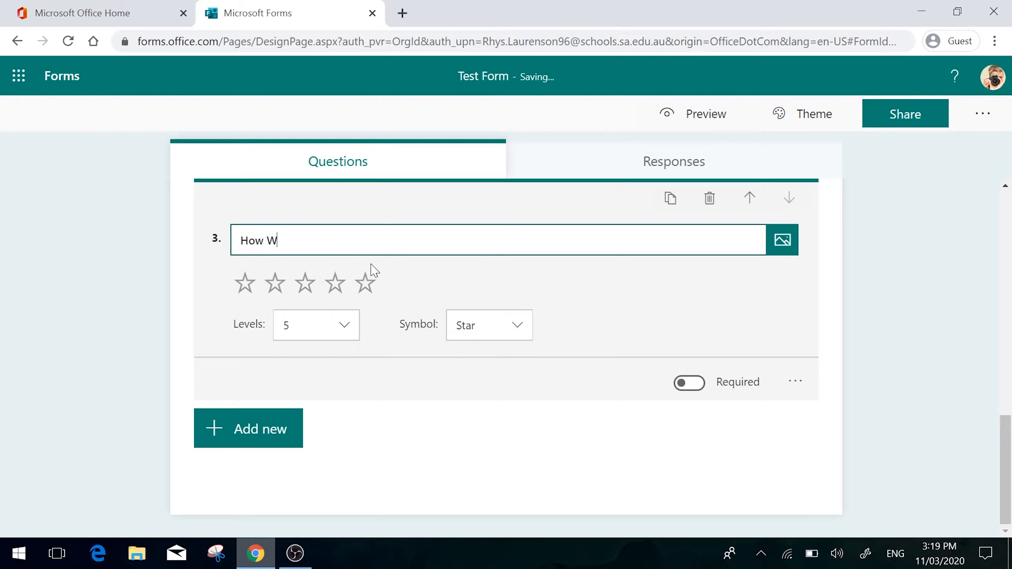
text(ould You Rate the Schools)
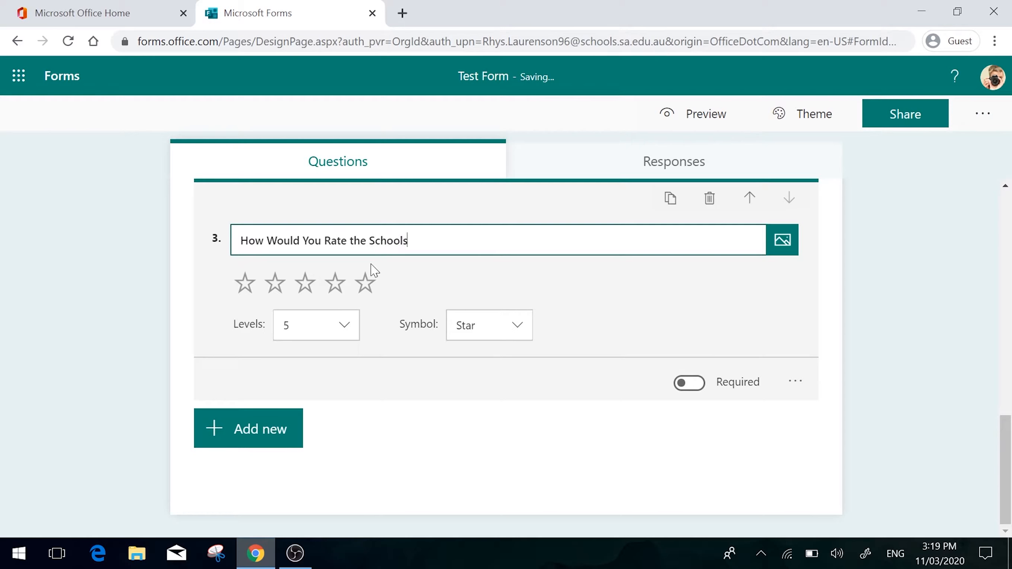
text( Internet Out Of 10)
Set the internet rating question to 10 levels and use numbers as its symbol
click(322, 333)
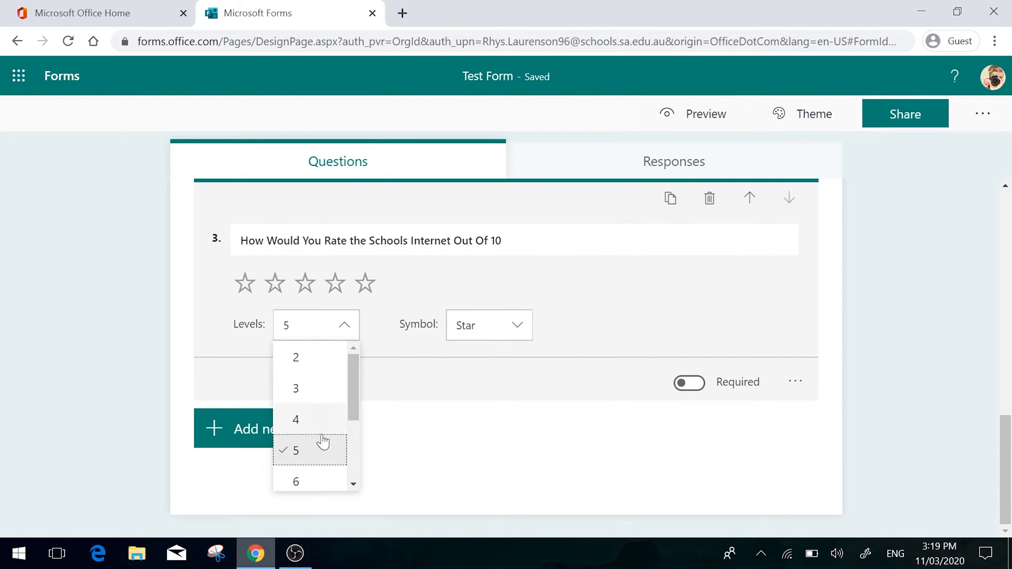
scroll(322, 442, down, 2)
click(311, 483)
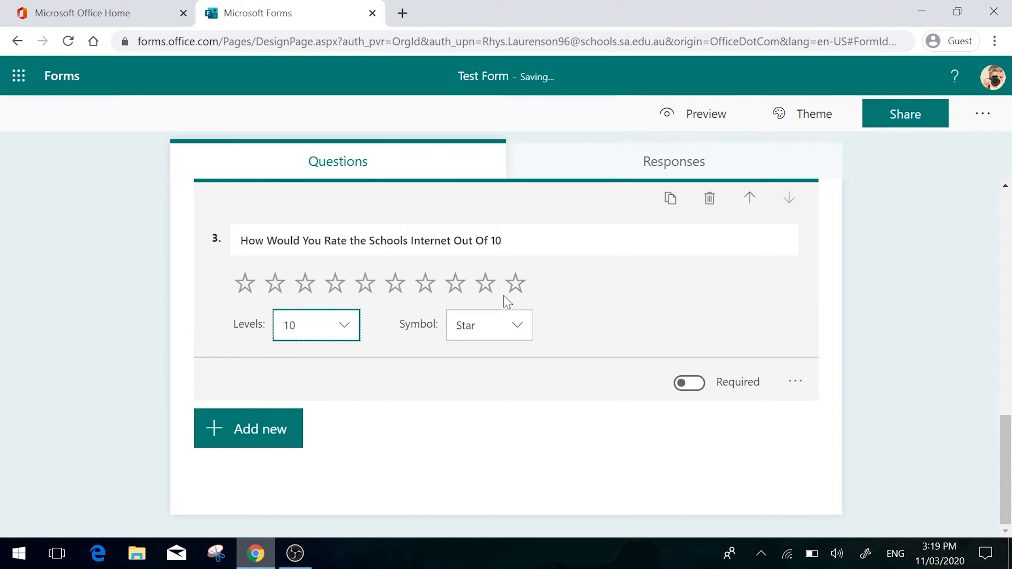
click(506, 325)
click(494, 363)
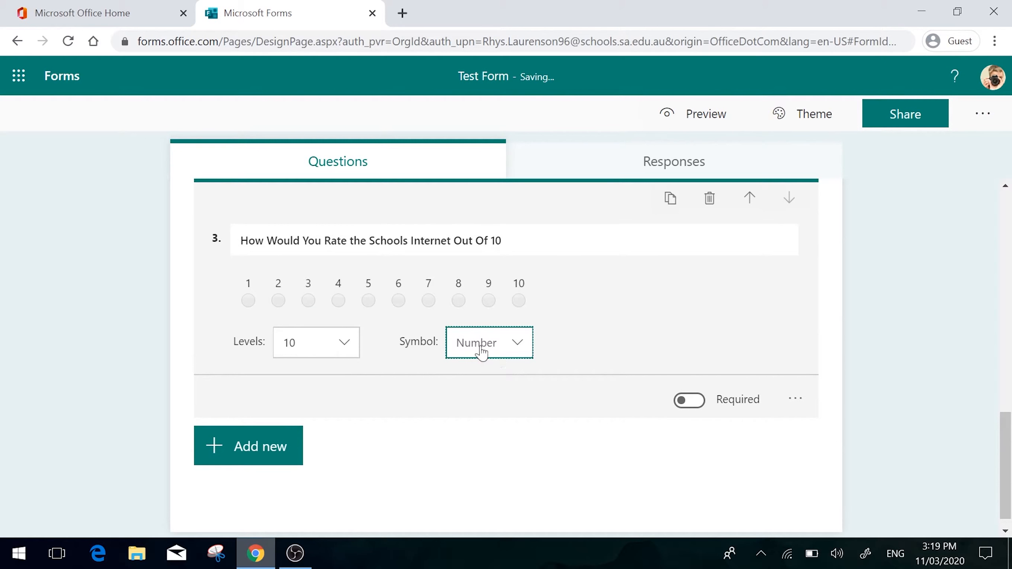
Add a question mark to the end of the internet rating question's title and make the question required
triple_click(399, 240)
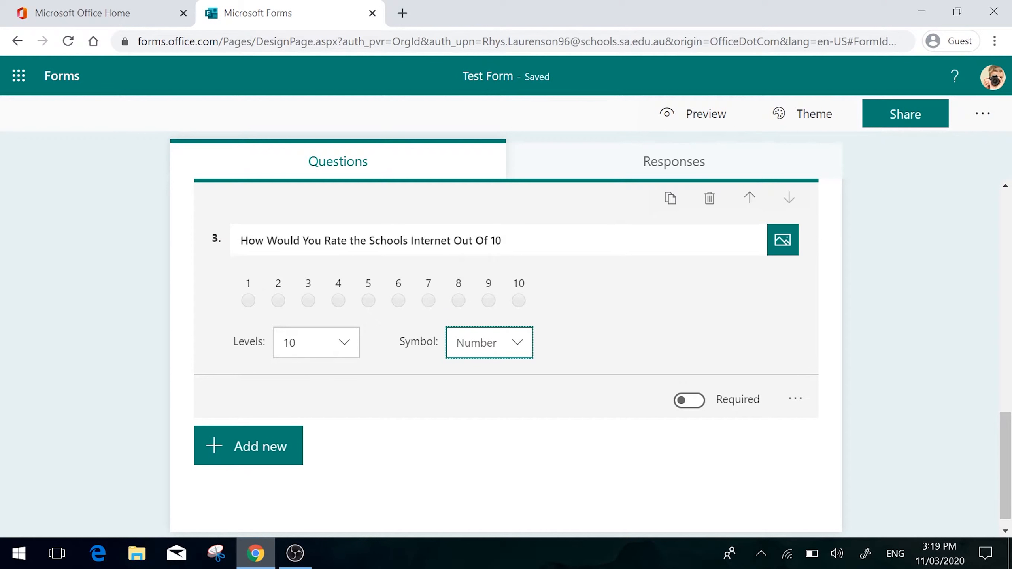
click(501, 240)
text(?)
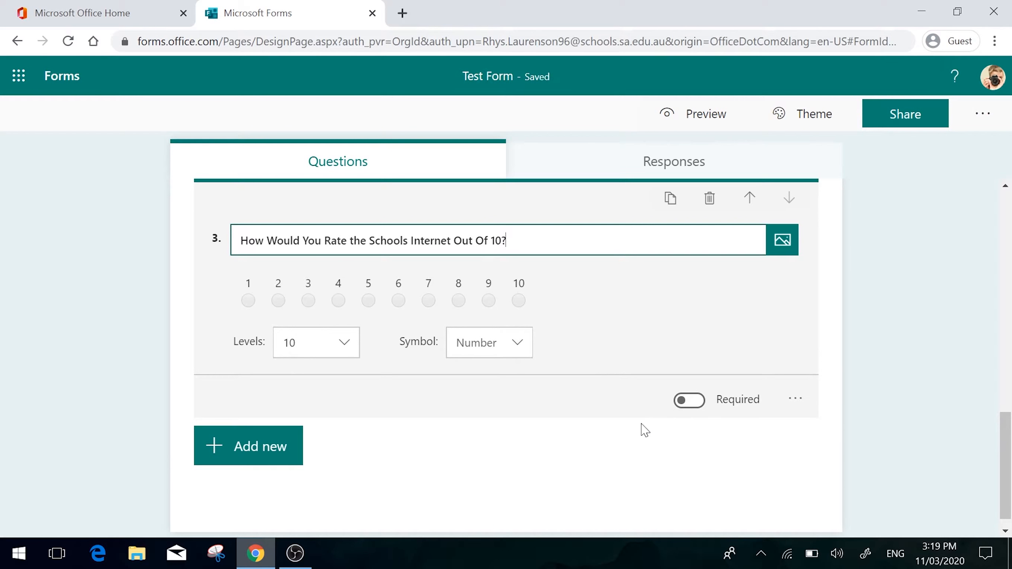
click(693, 407)
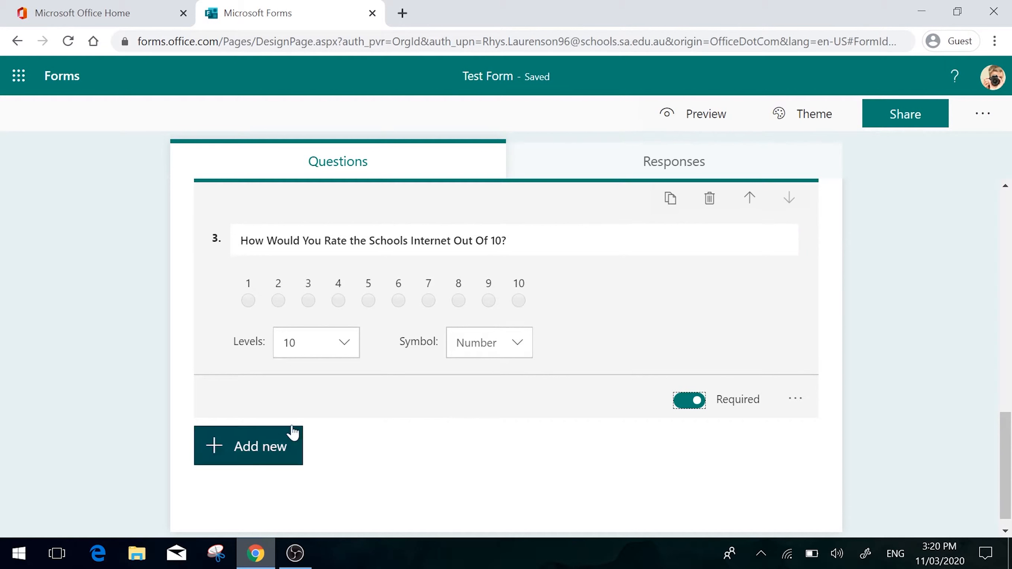
Add a date question titled "When Did You Last Use an iPad" and make it optional
click(273, 456)
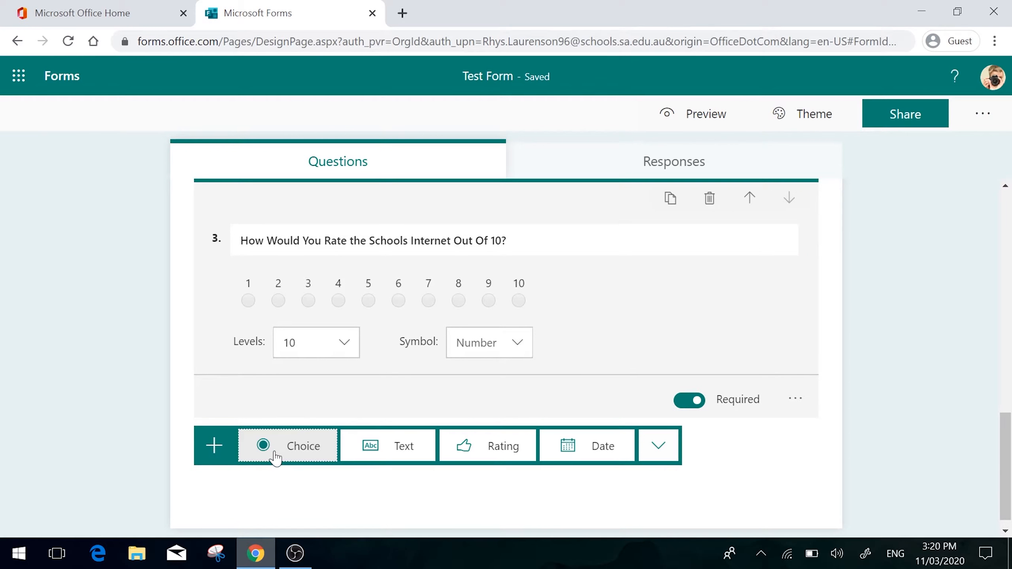
click(598, 446)
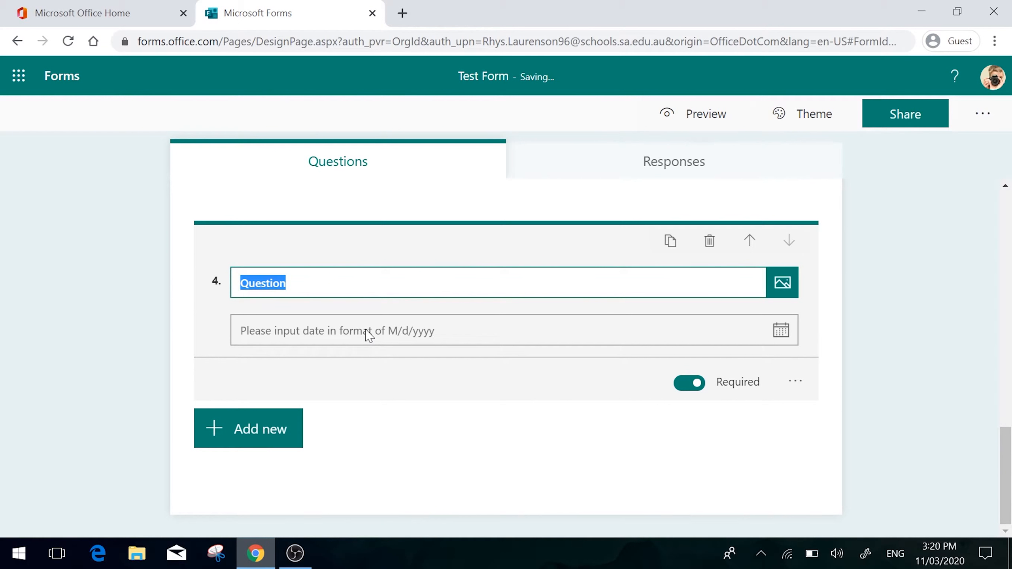
text(When Did You Last Use an iPad)
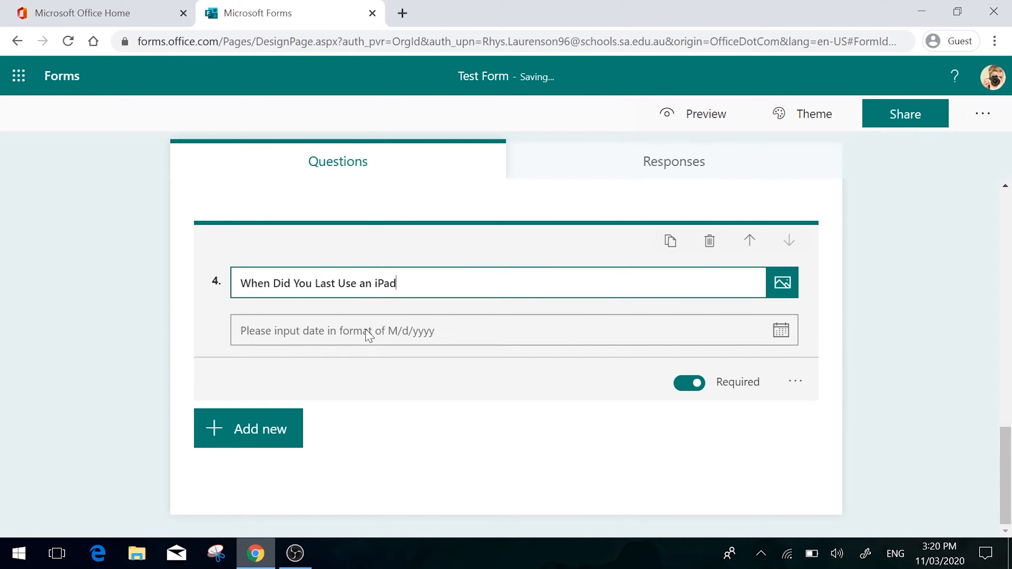
click(690, 383)
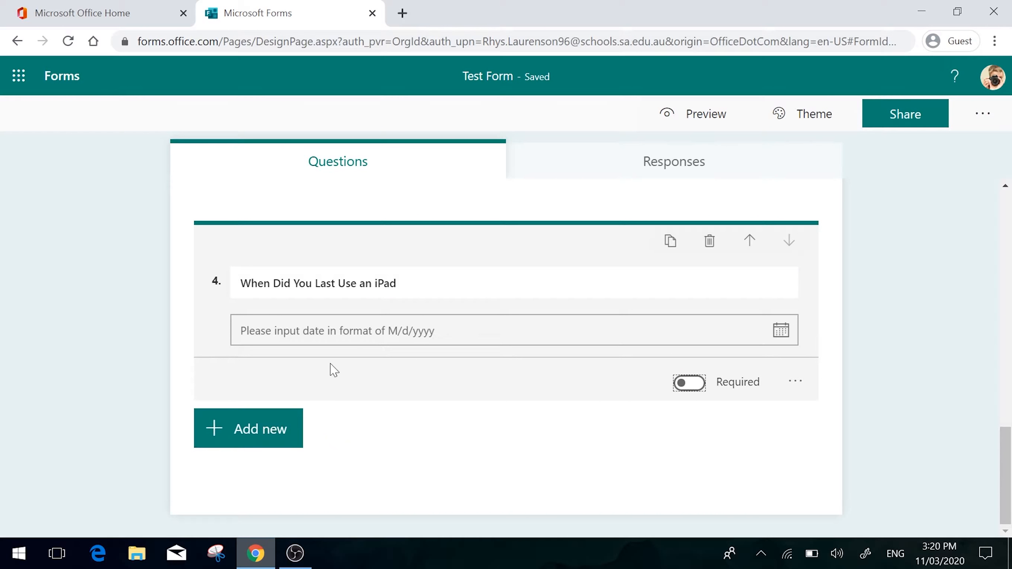
Add a ranking question titled "Which Operating System Is Best Rank" below the iPad date question
click(276, 423)
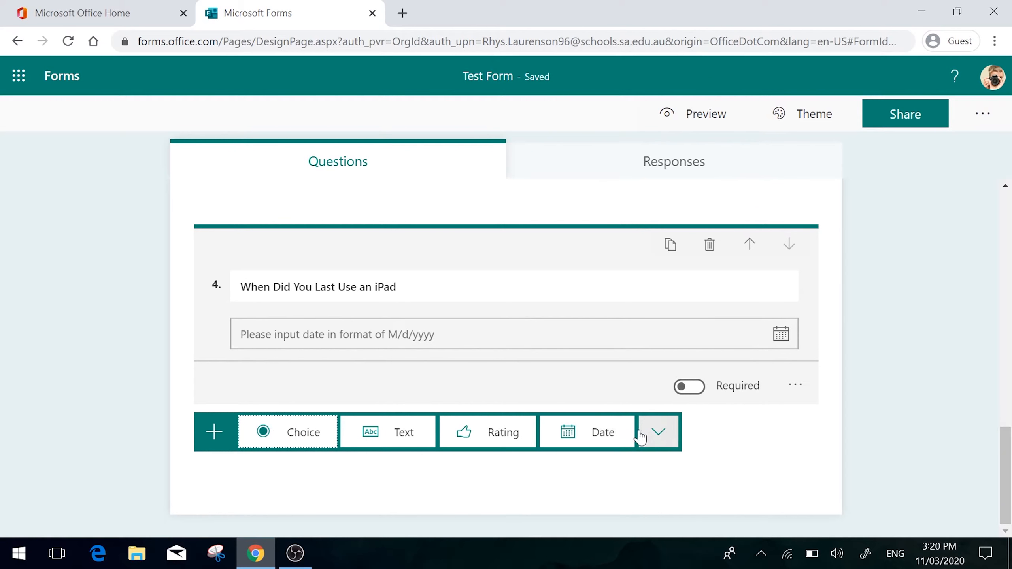
click(658, 432)
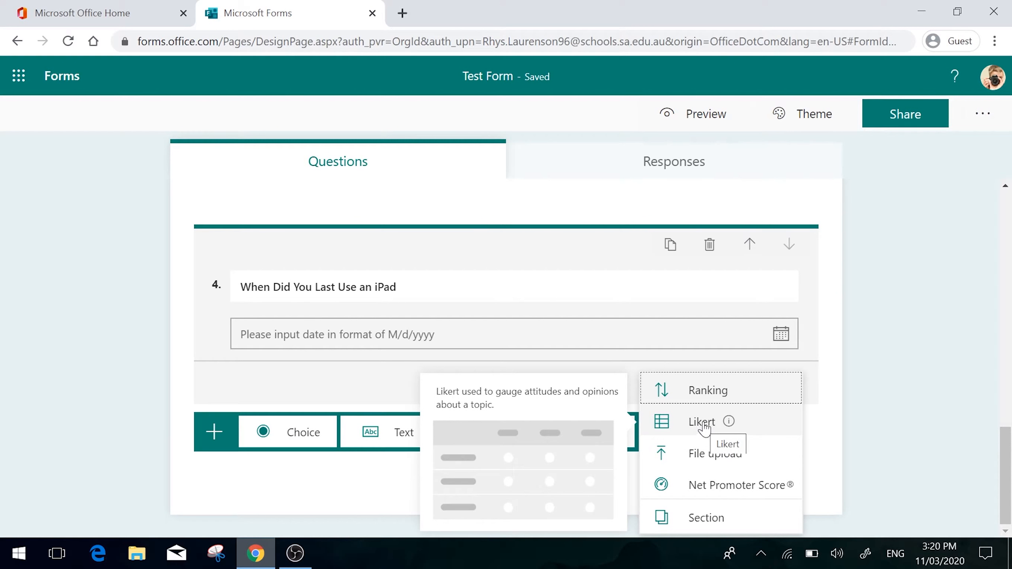
click(693, 404)
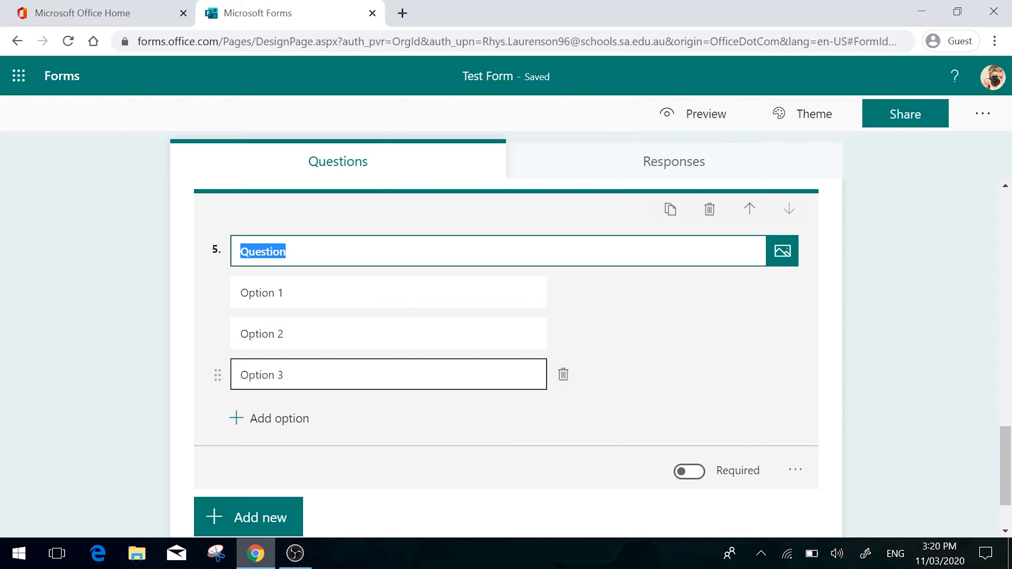
text(Which Operating System Is B)
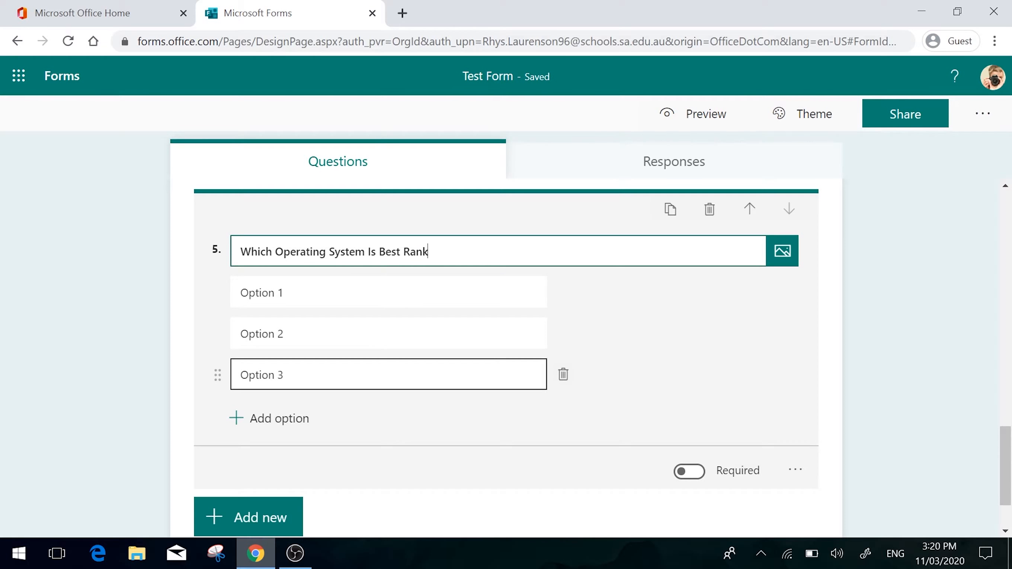
Name the ranking options "Windows", "MacOS" and "Linux", and add a fourth option and delete it again
click(430, 280)
text(Window)
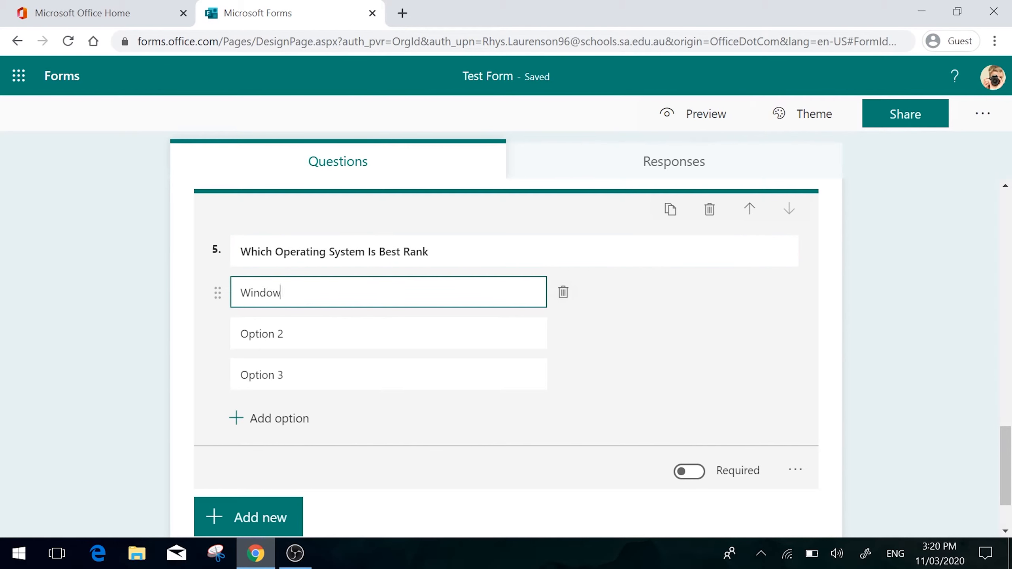
text(s)
key(Tab)
text(Ma)
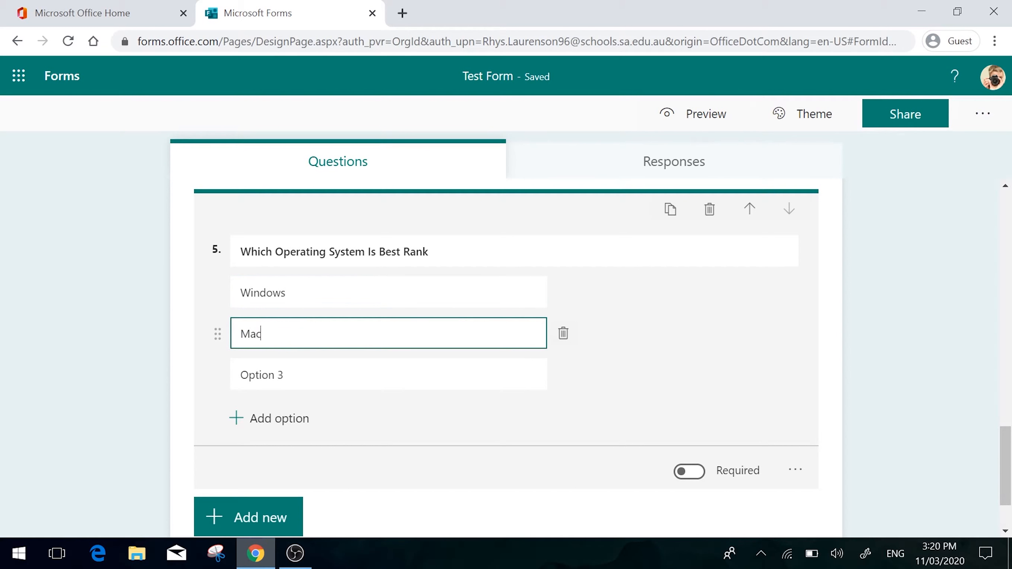
text(cOS)
key(Tab)
text(Li)
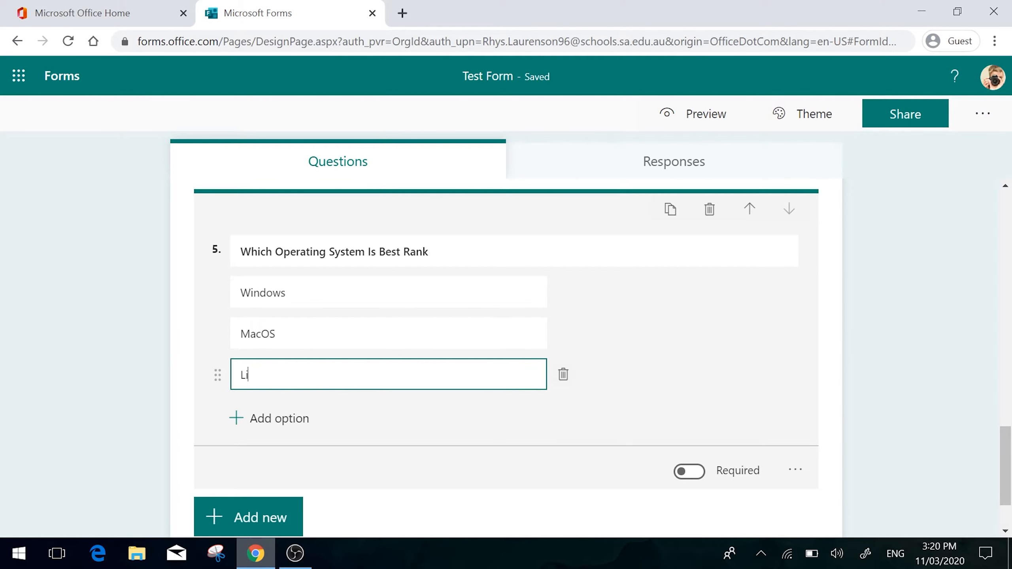
click(266, 422)
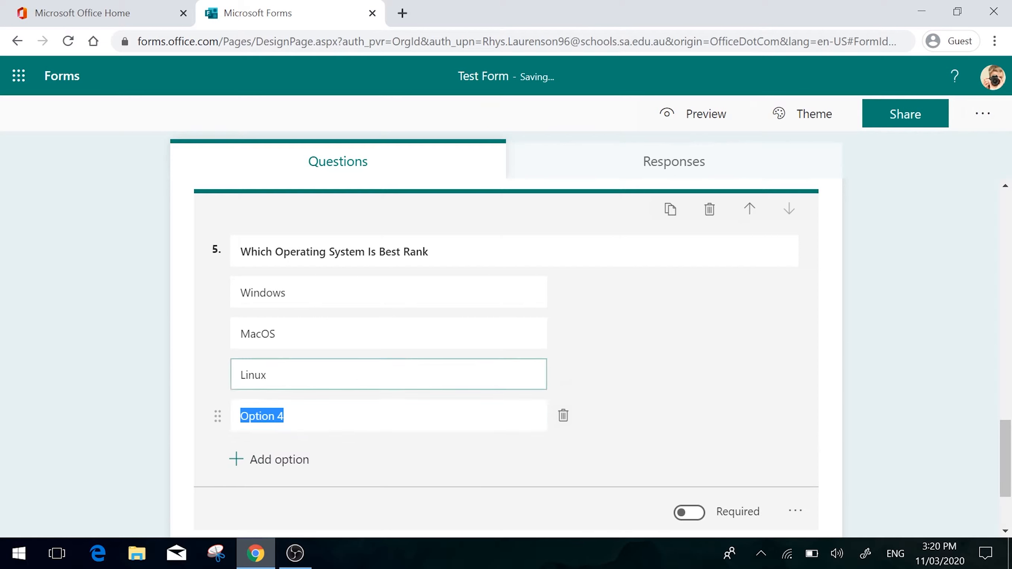
click(563, 416)
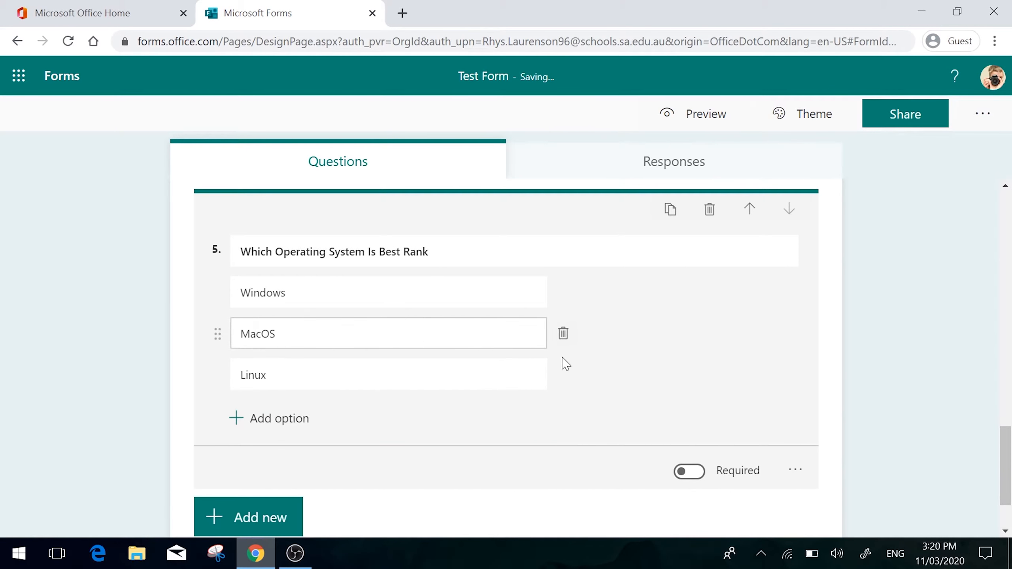
Add a Likert question below the operating system ranking, keeping its default title, options and statements
scroll(431, 412, down, 2)
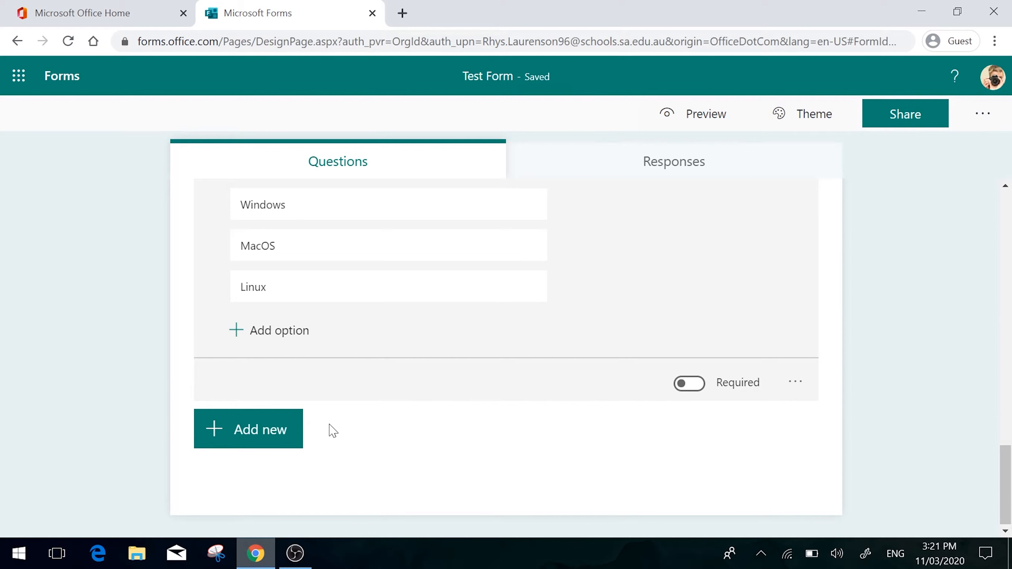
click(269, 440)
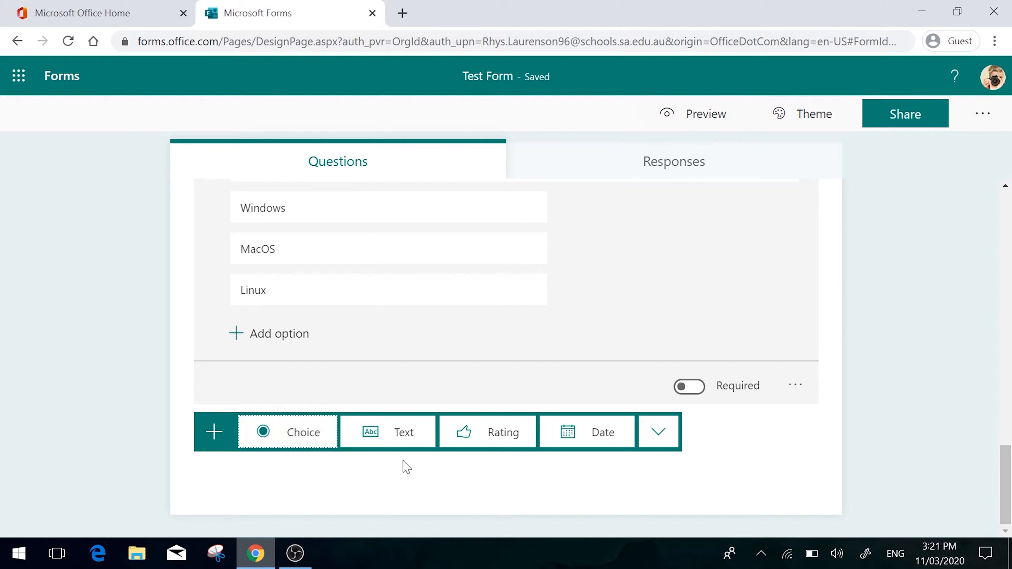
click(661, 443)
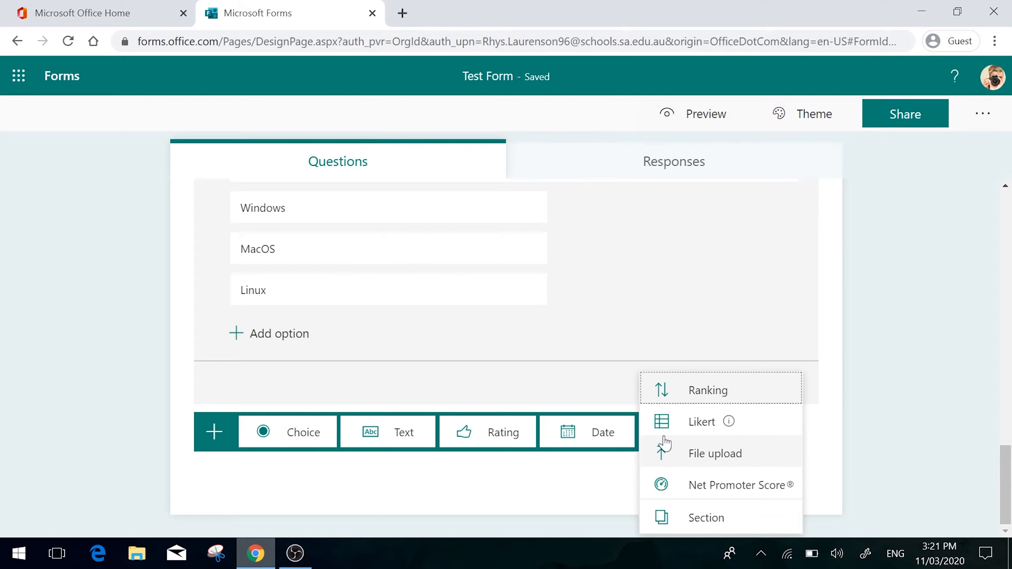
click(701, 430)
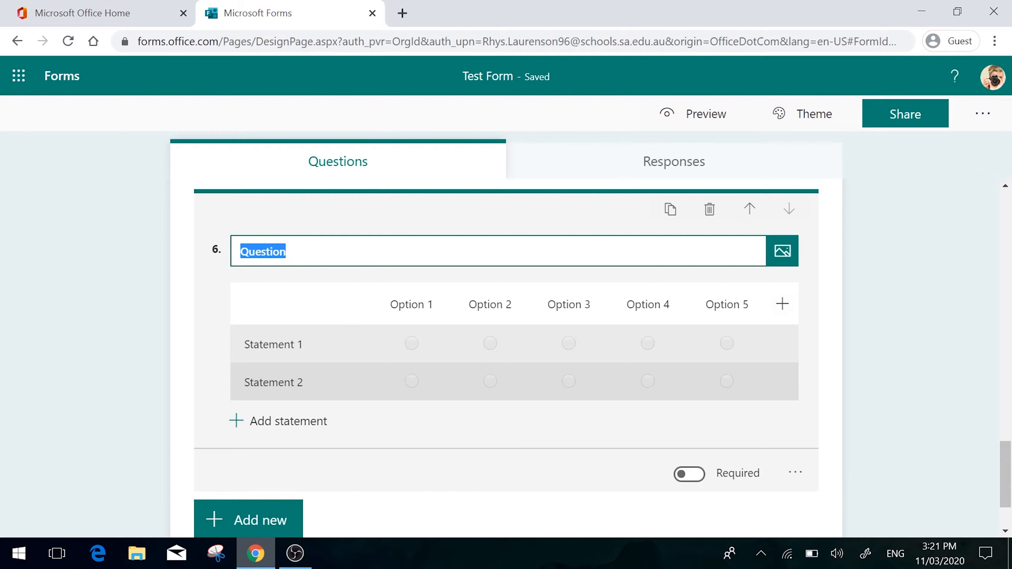
Add a Net Promoter Score question below the Likert question, keeping its default wording and its "Not at all likely" and "Extremely likely" labels
click(267, 520)
scroll(701, 437, down, 2)
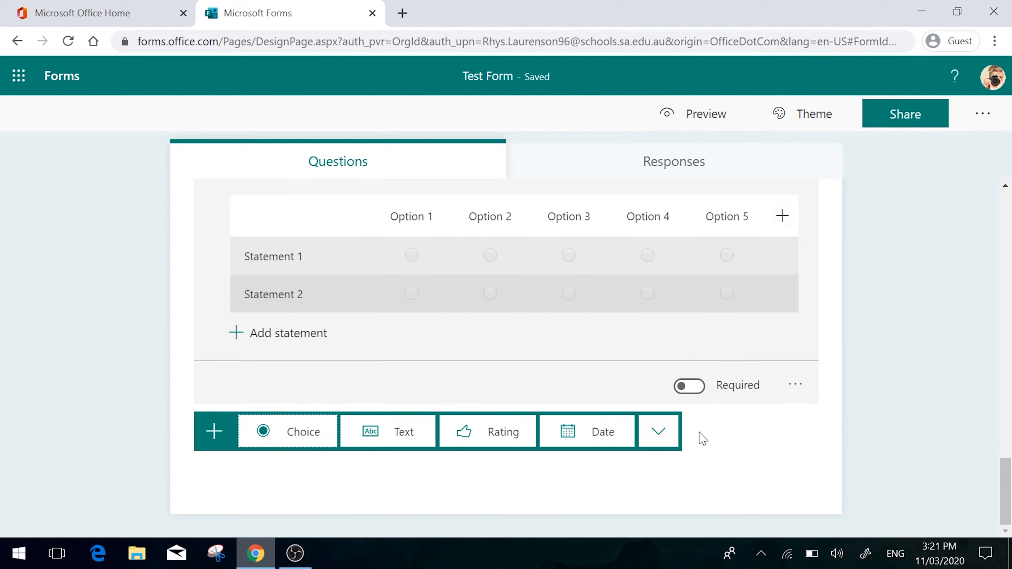
click(660, 442)
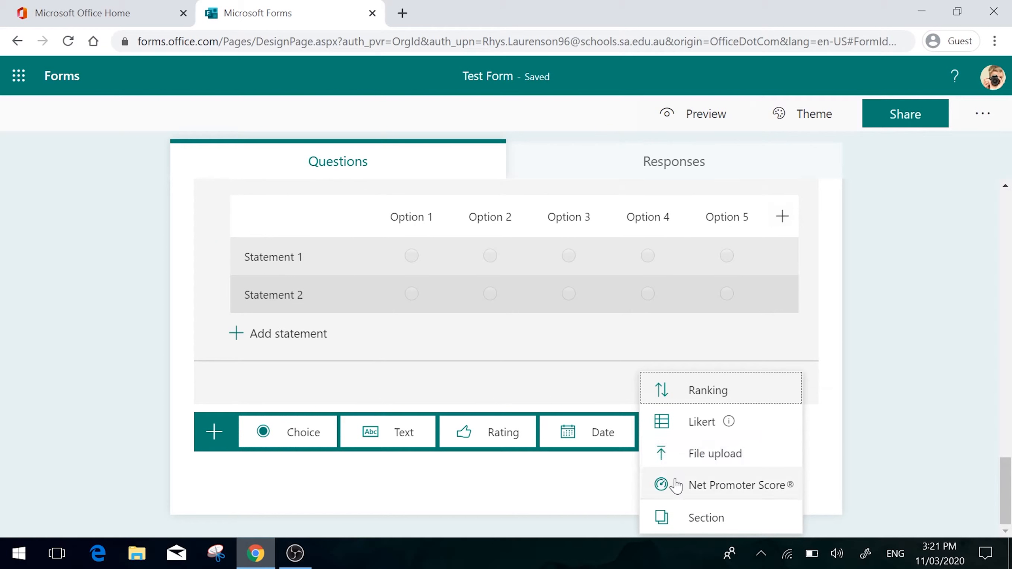
click(689, 493)
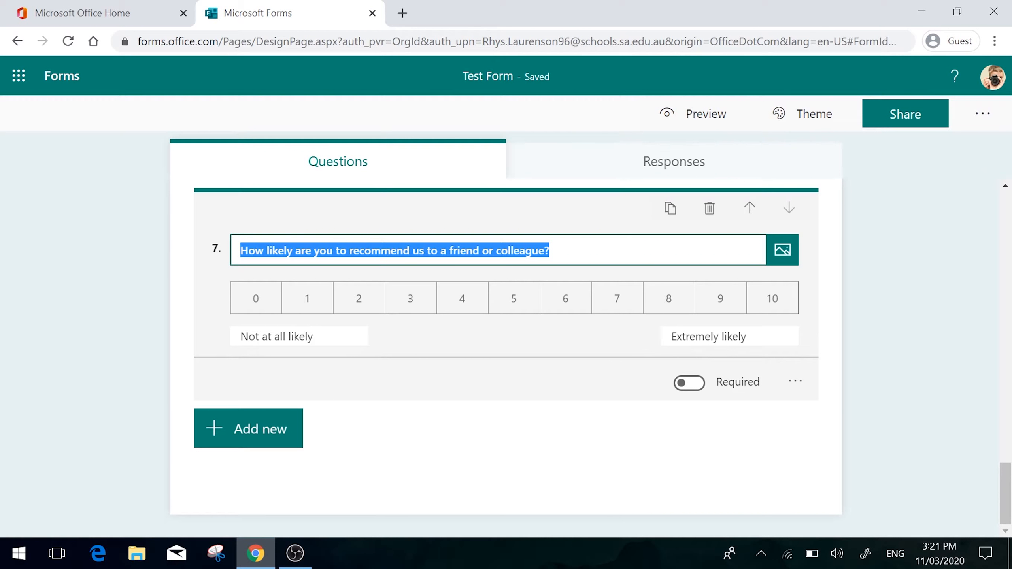
click(553, 279)
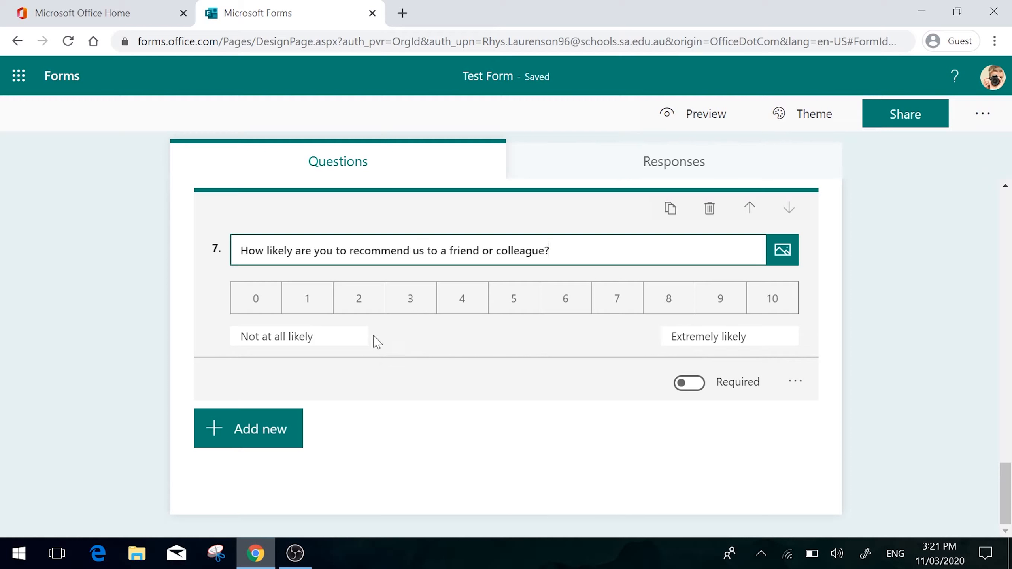
click(299, 336)
key(Tab)
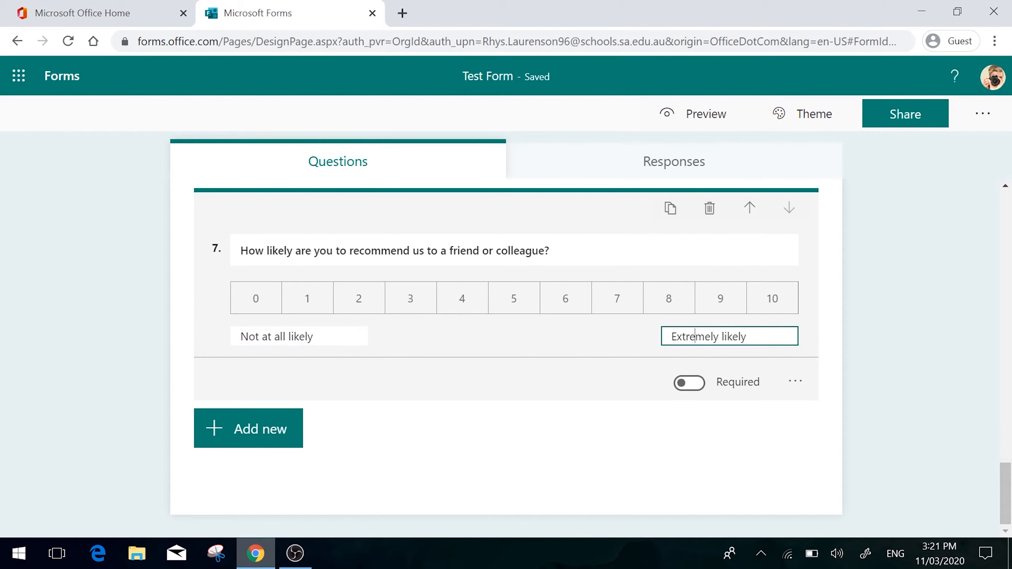
scroll(589, 350, up, 1)
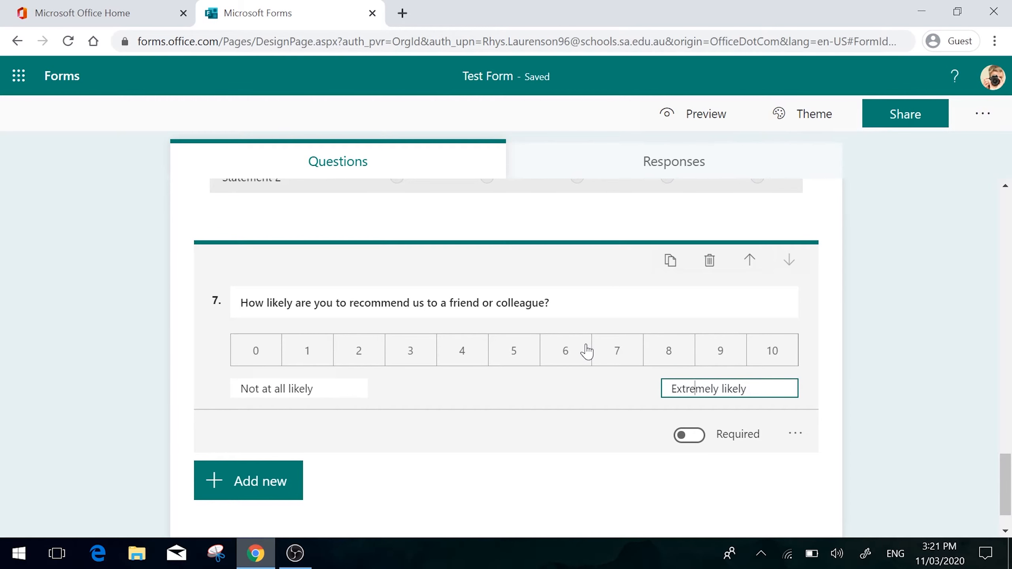
scroll(586, 350, up, 15)
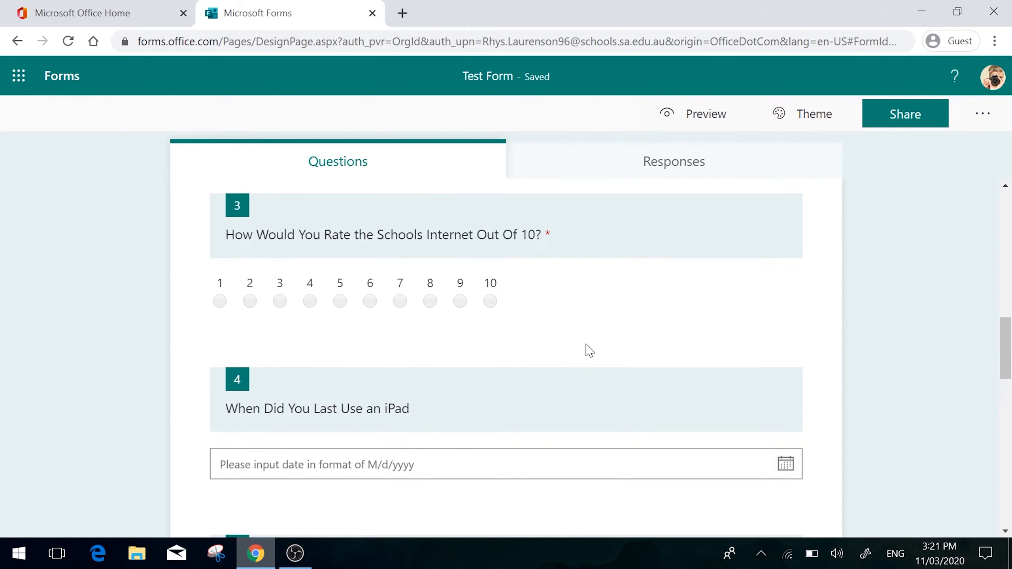
scroll(696, 422, down, 5)
scroll(700, 423, up, 2)
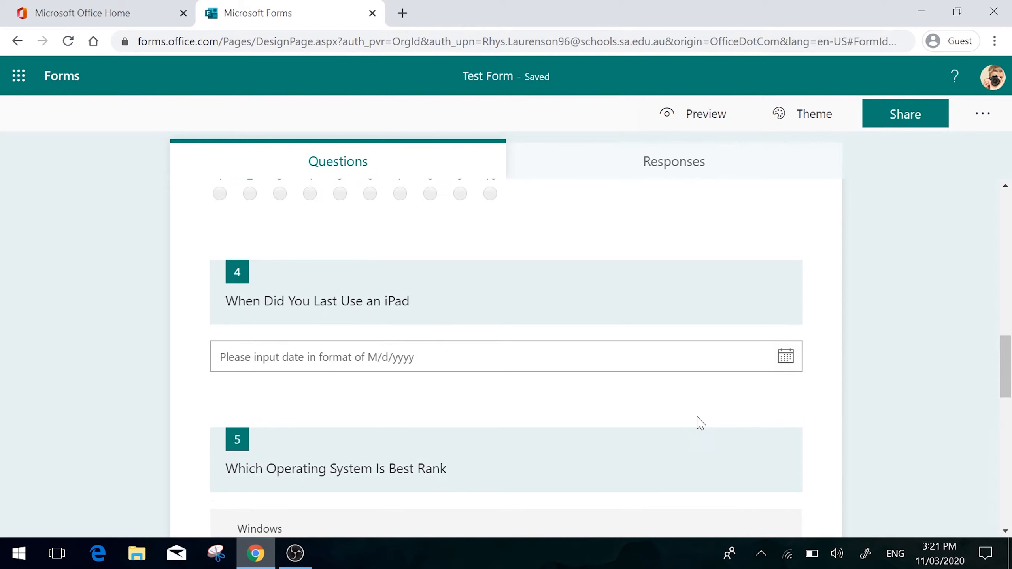
Add a section below the "When Did You Last Use an iPad" question, titled "iPads" with the description "Test"
click(751, 298)
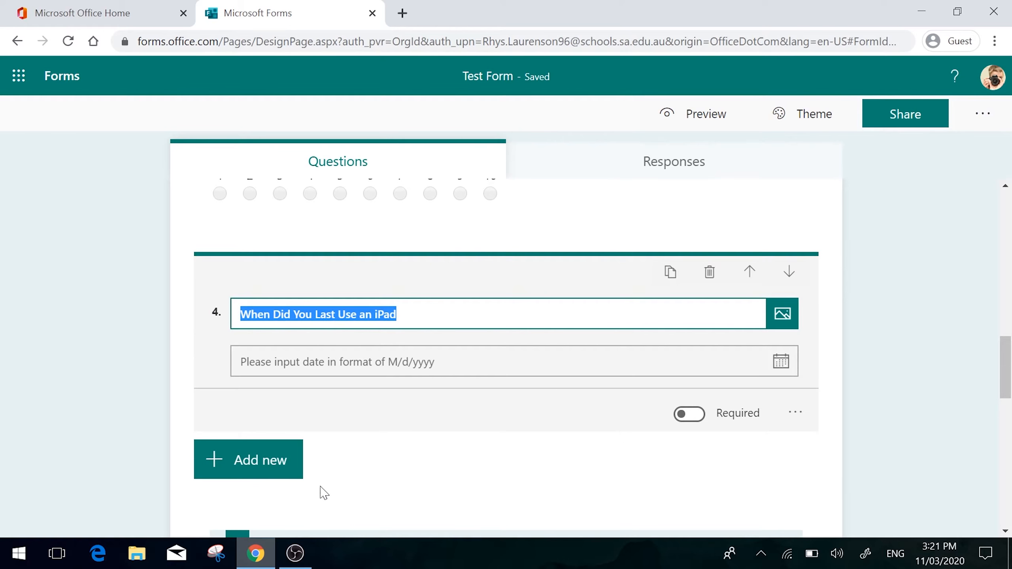
click(280, 469)
click(660, 463)
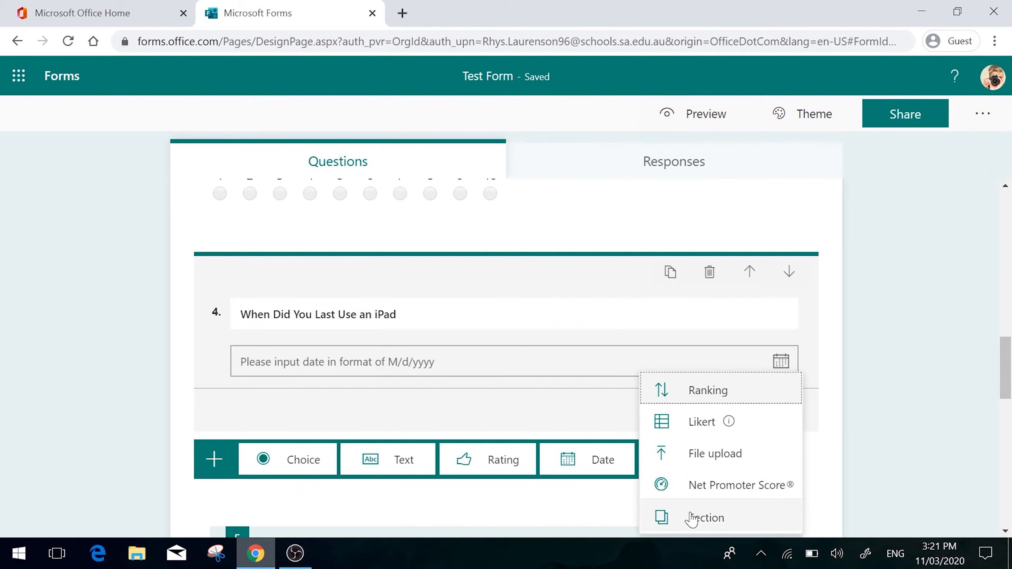
click(691, 519)
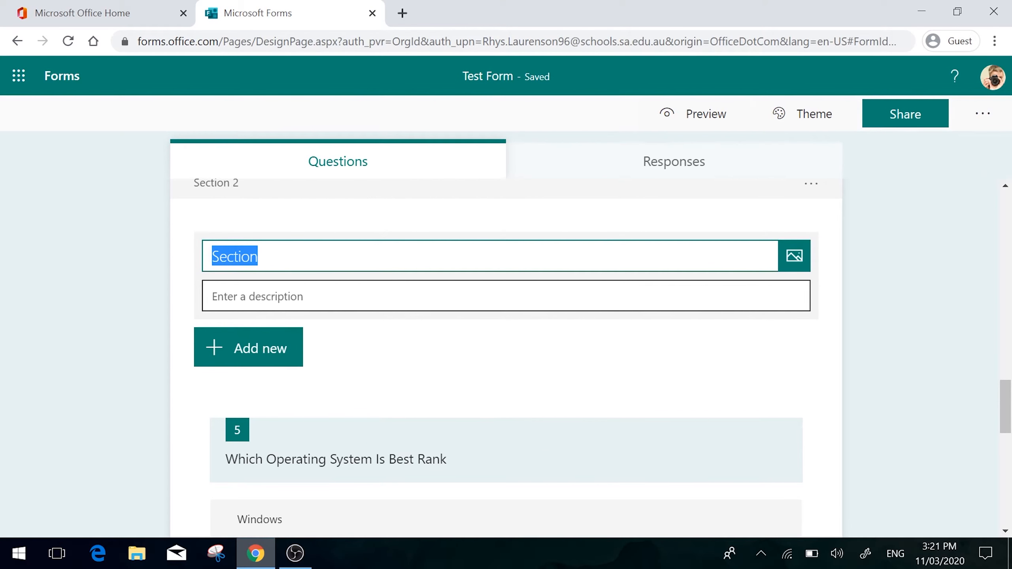
text(iPads)
click(215, 296)
text(Test)
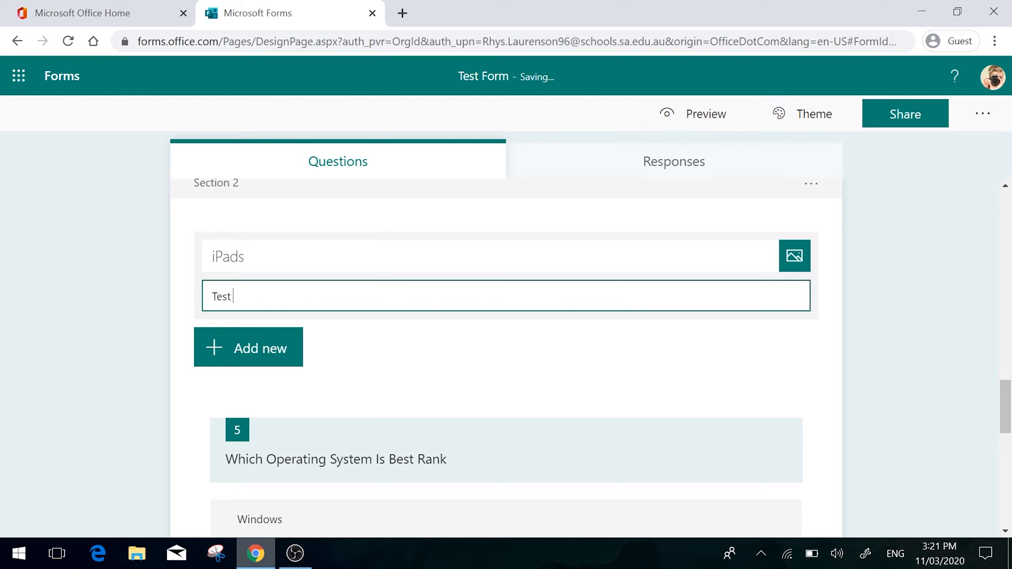
click(611, 365)
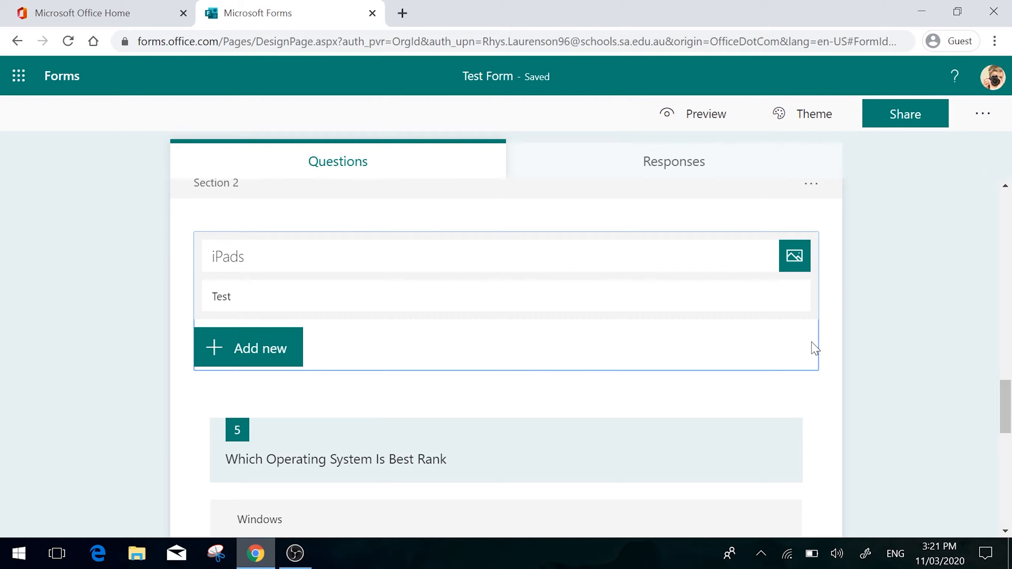
Preview the form as a respondent and answer the preferred laptop question with Windows
scroll(813, 349, up, 15)
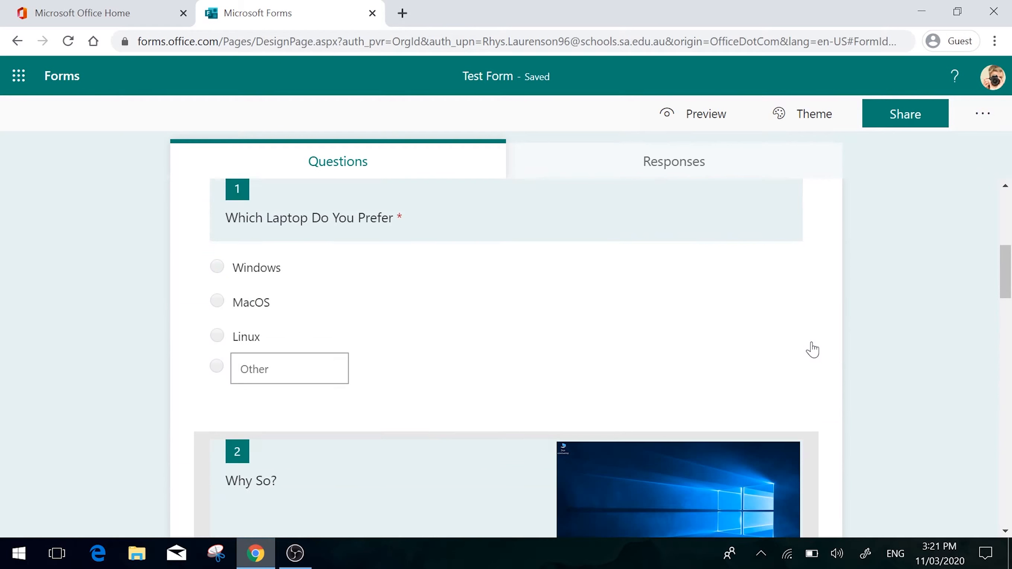
click(686, 111)
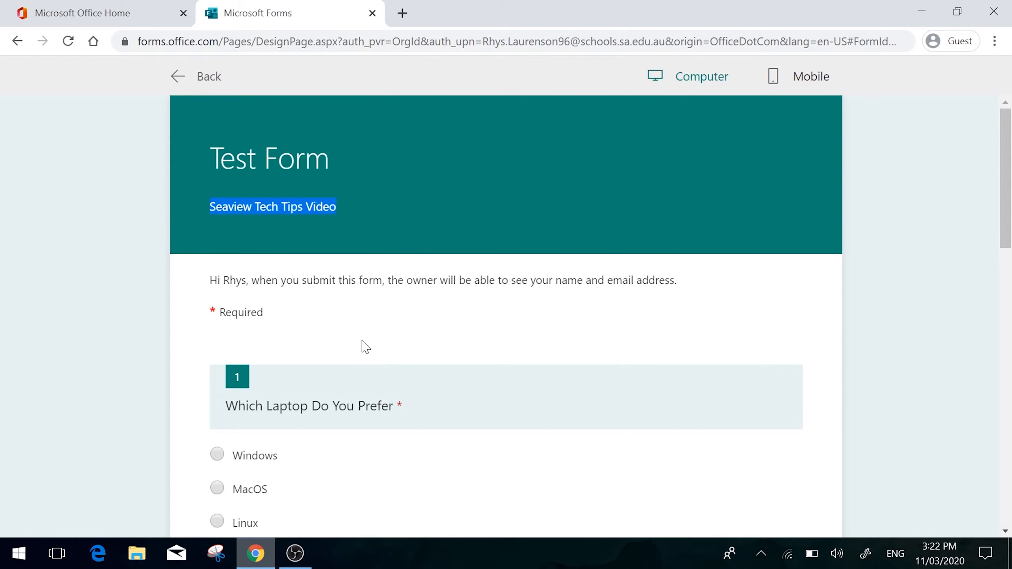
scroll(363, 346, down, 3)
click(217, 287)
scroll(415, 372, down, 4)
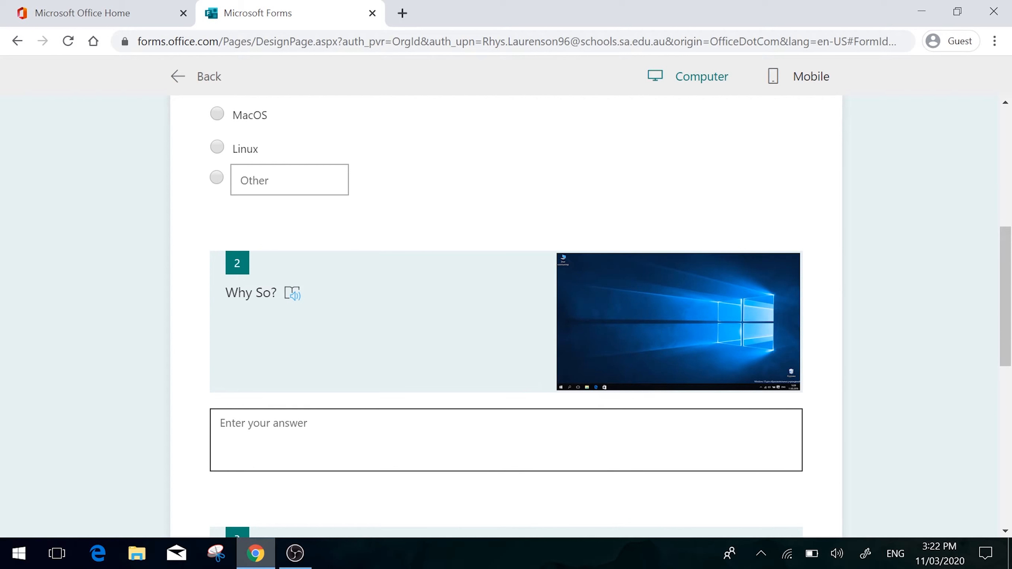
Leave "Why So?" blank, rate the school's internet 7, set the last iPad use to 3/10/2020 and continue to the second section
click(569, 445)
scroll(569, 445, down, 3)
scroll(432, 398, down, 3)
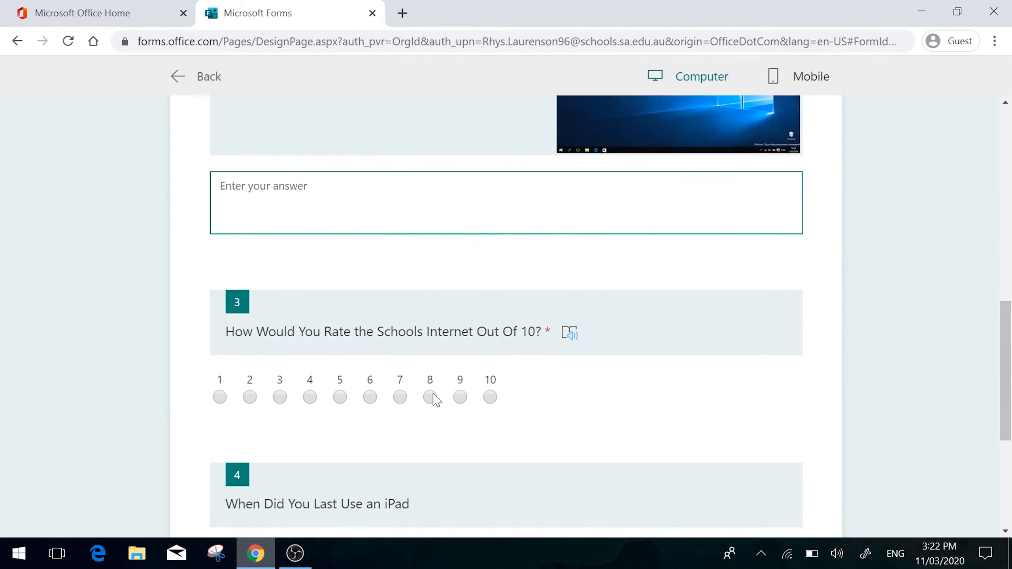
click(400, 346)
scroll(400, 350, down, 4)
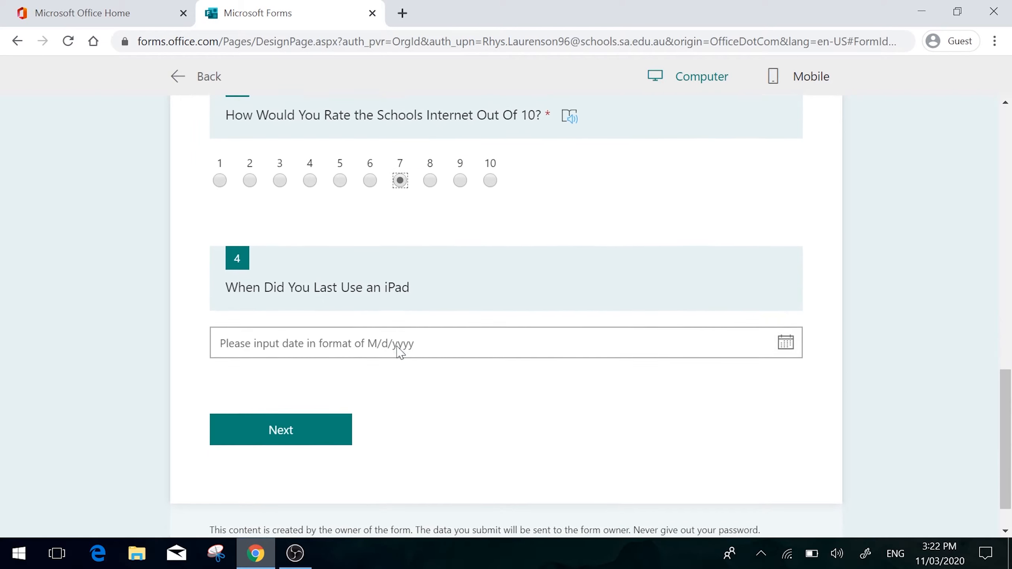
click(425, 346)
click(327, 455)
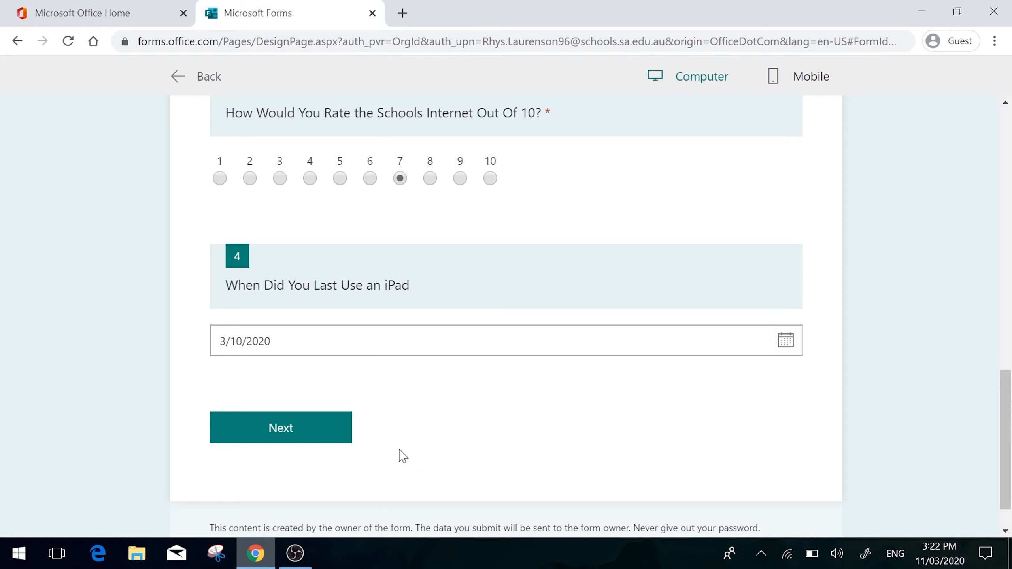
click(303, 438)
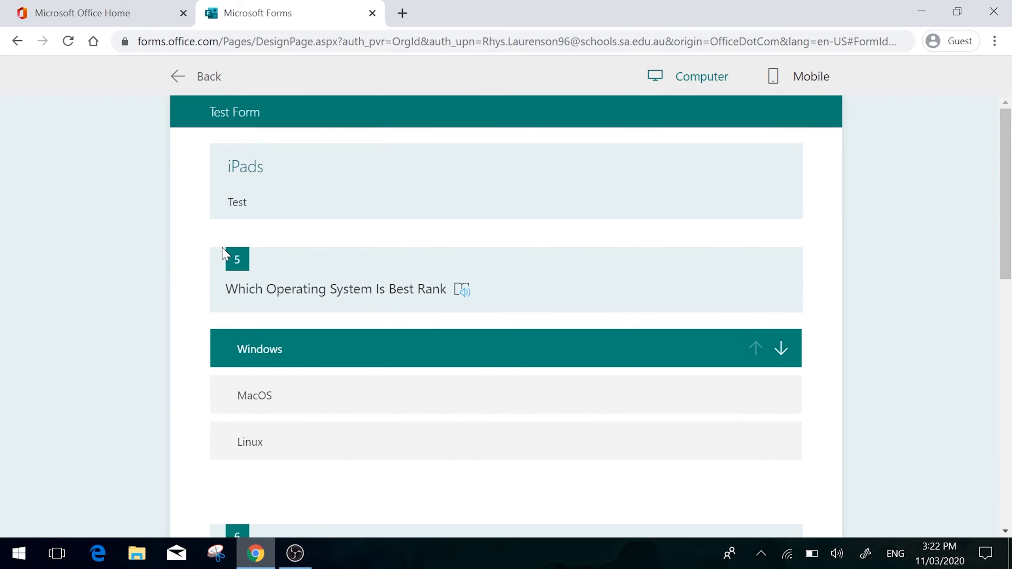
Rank Windows last, give a recommendation score of 7, and submit the response before returning to the form editor
drag(309, 374, 314, 470)
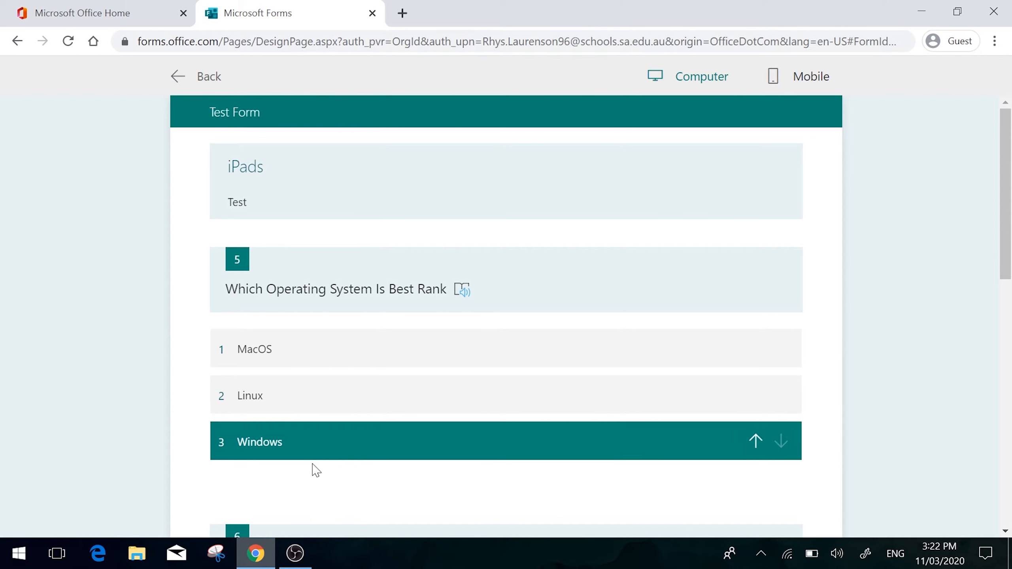
scroll(337, 475, down, 2)
scroll(337, 476, down, 2)
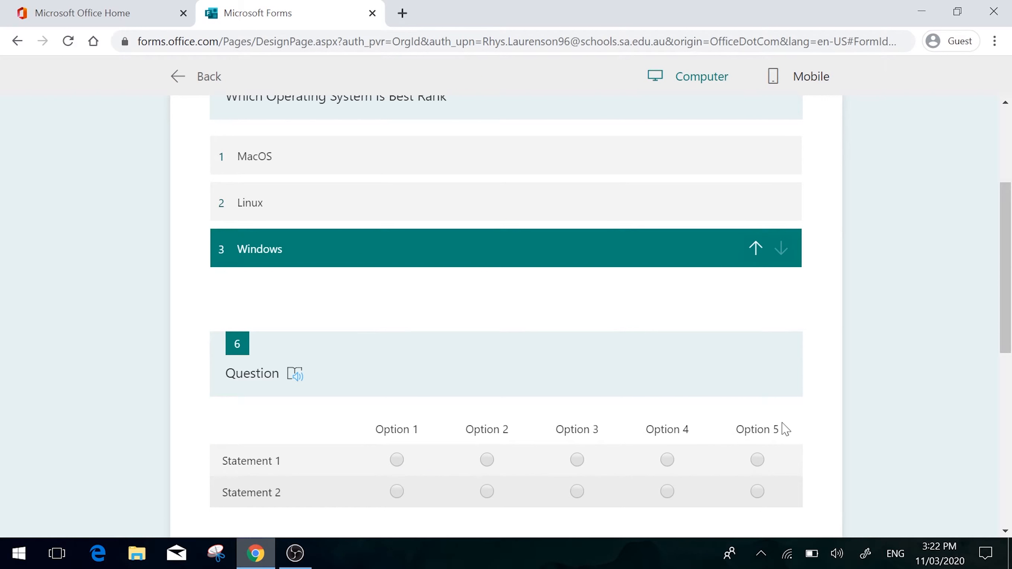
scroll(783, 428, down, 6)
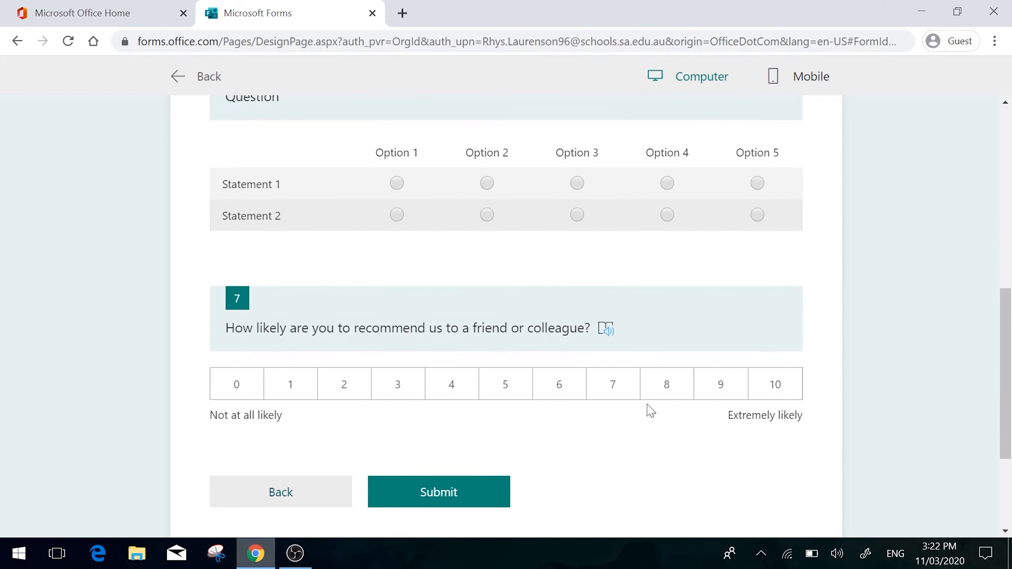
click(602, 392)
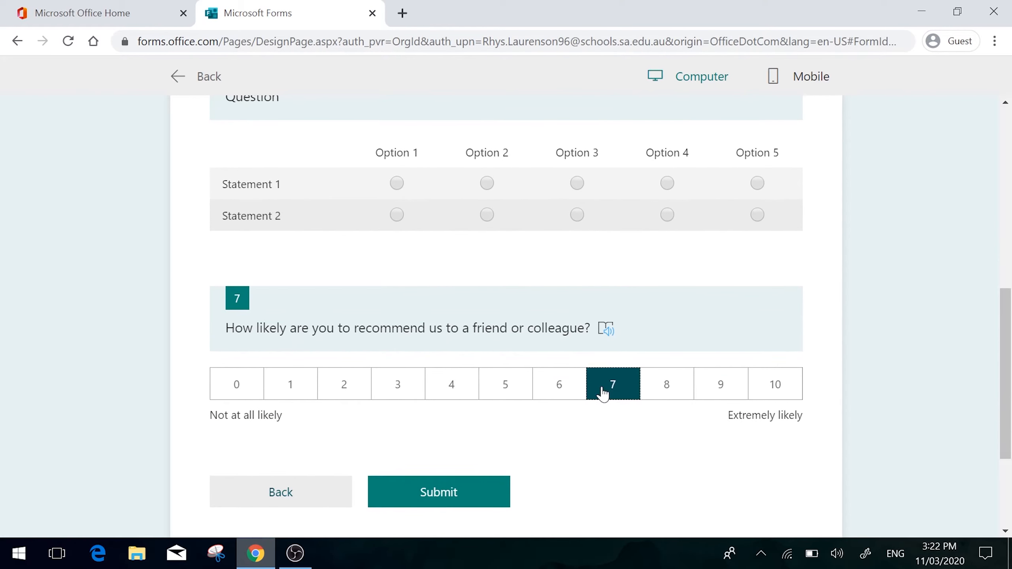
click(437, 501)
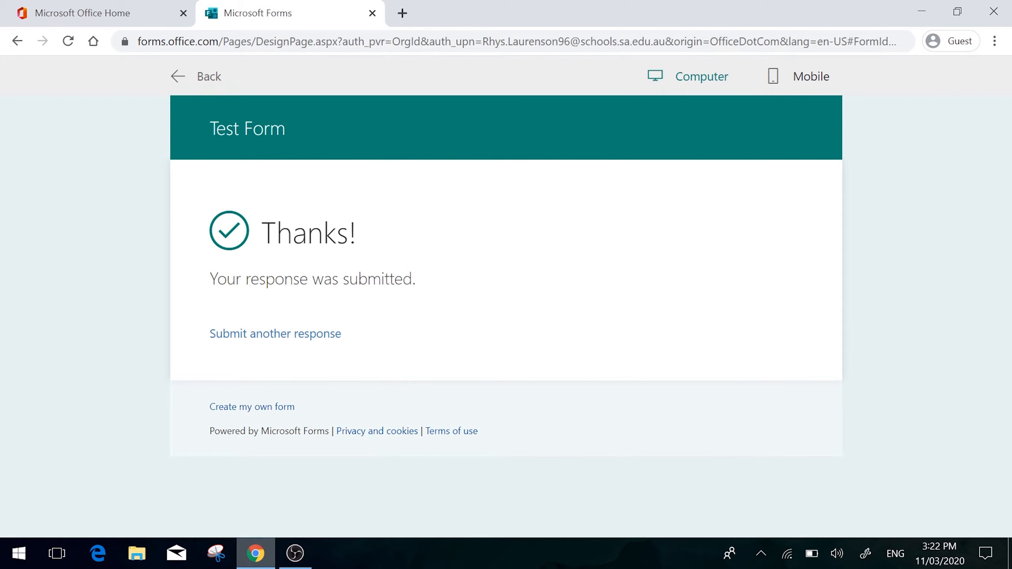
click(203, 73)
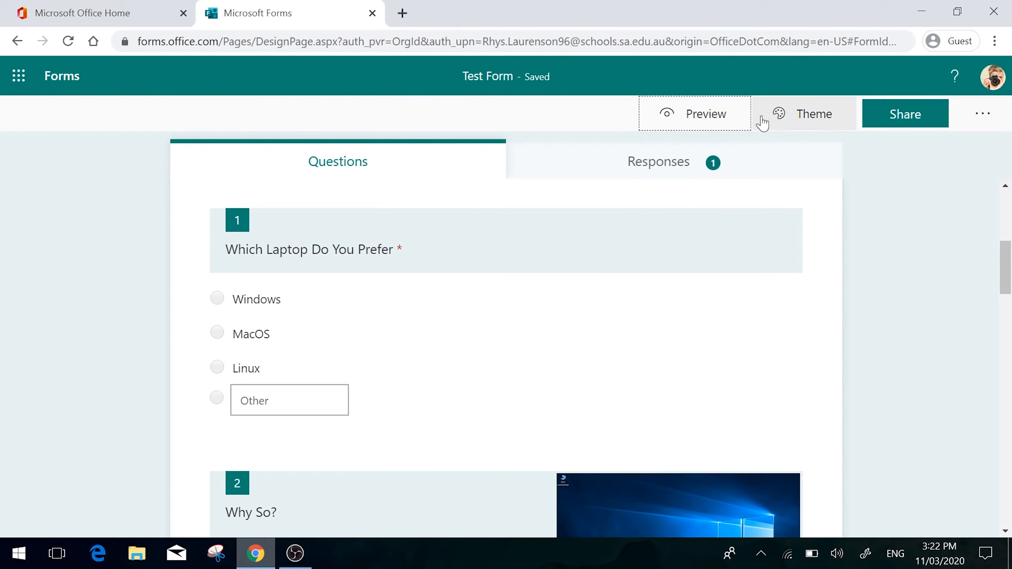
Apply the green laboratory flasks theme after trying the orange room and city bus themes, and view the theme customization options
click(800, 125)
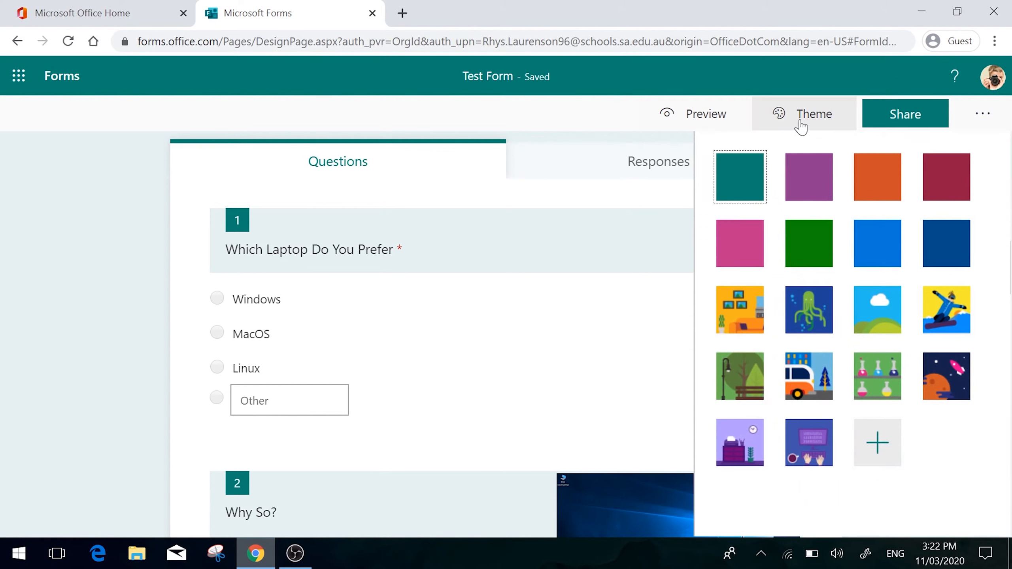
click(743, 314)
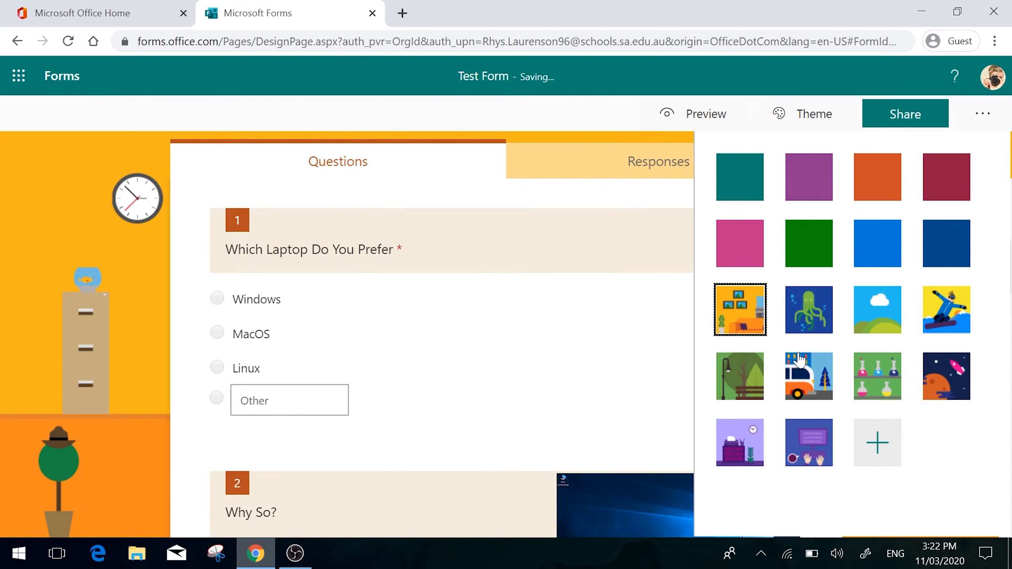
click(801, 397)
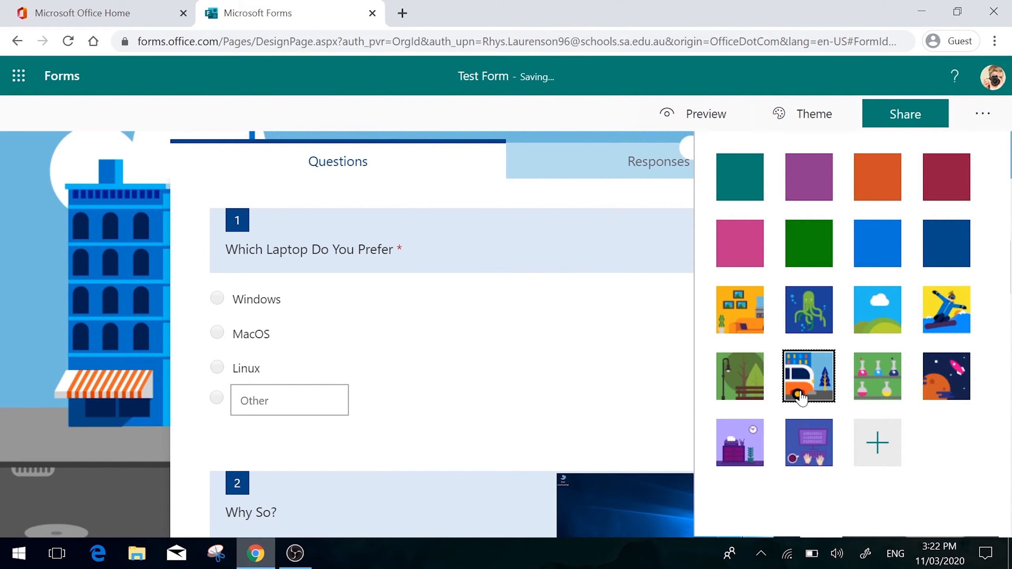
click(867, 398)
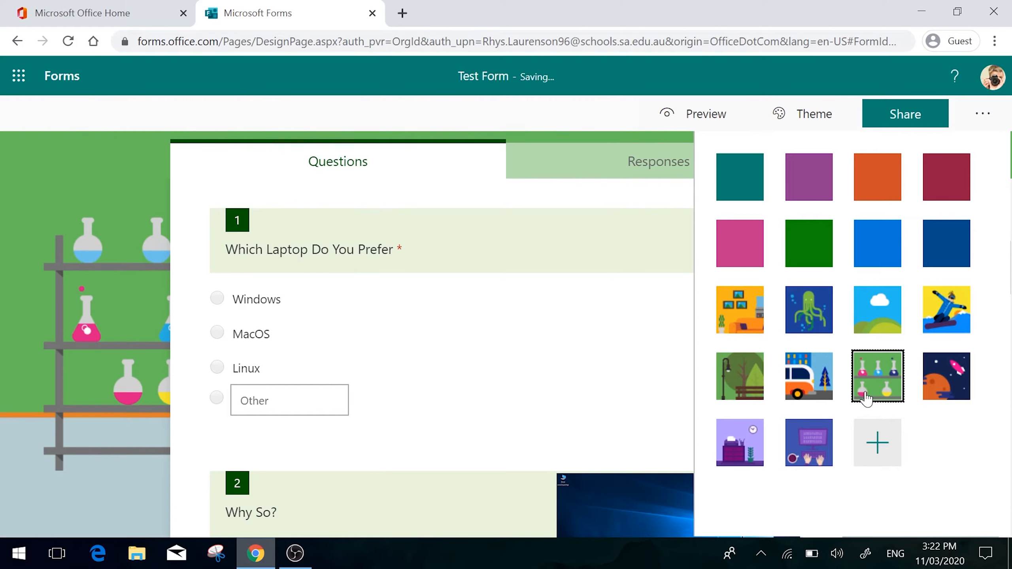
click(878, 442)
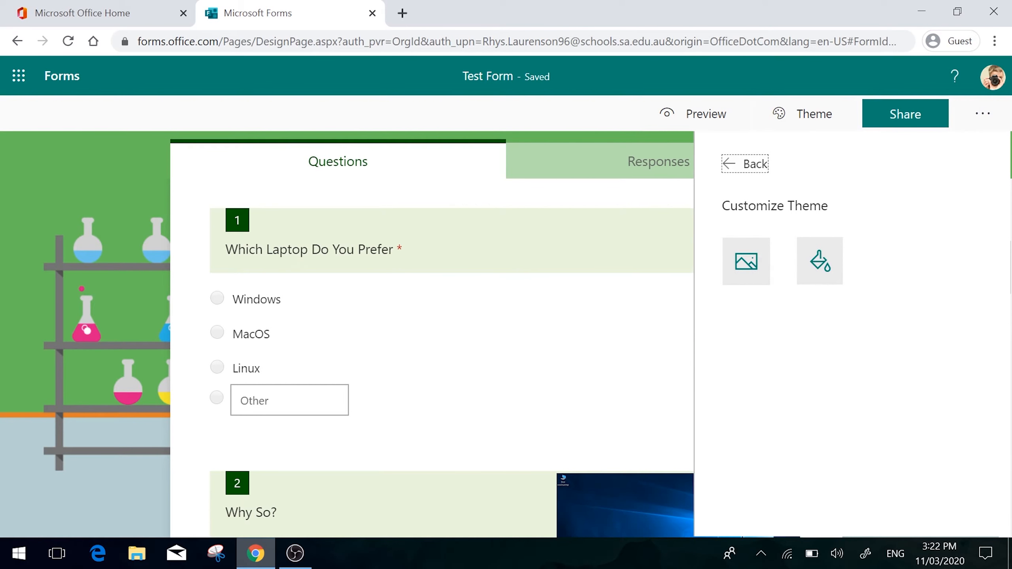
click(739, 167)
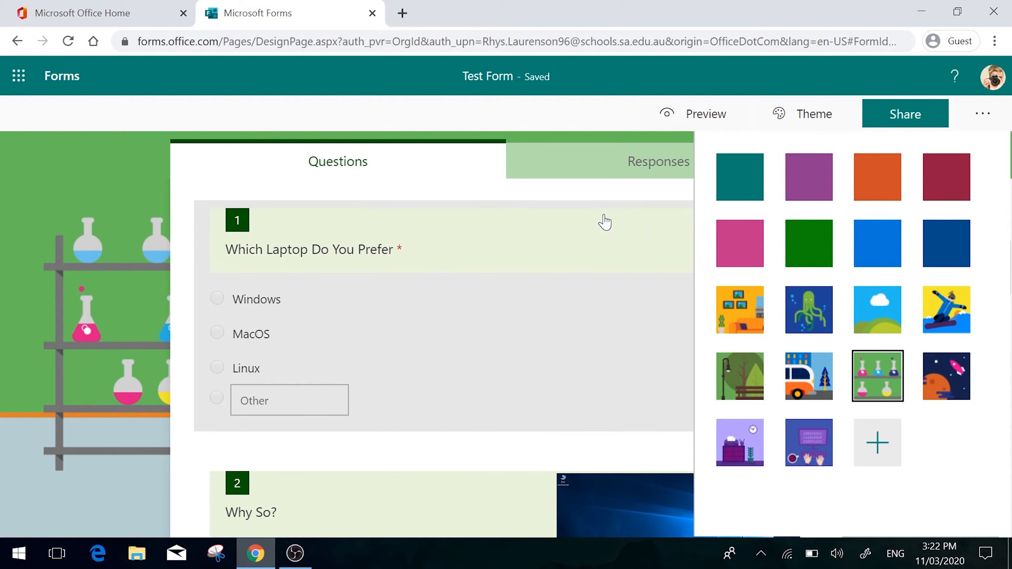
click(605, 196)
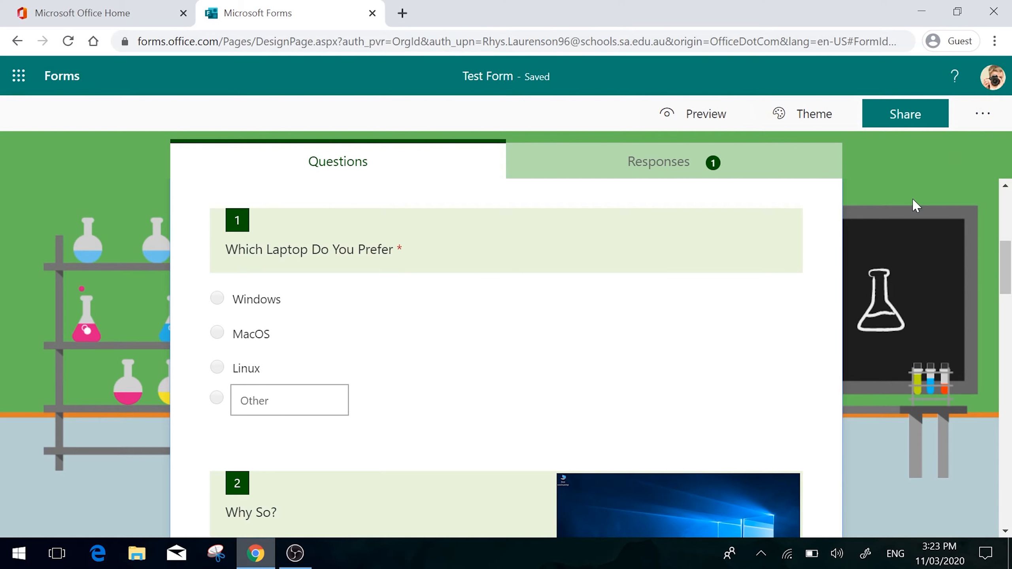
In the form settings, allow anyone with the link to respond
click(982, 116)
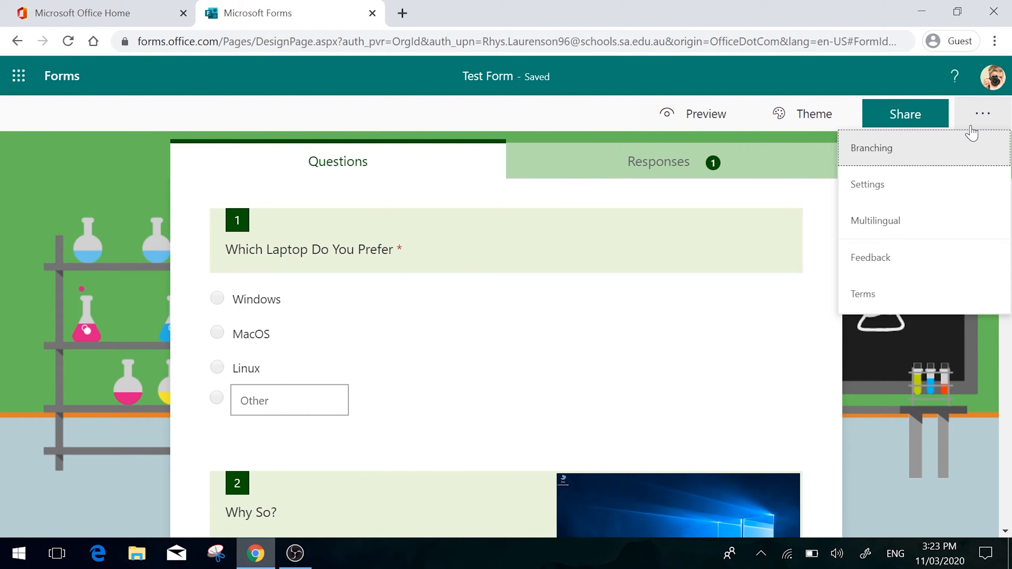
click(931, 183)
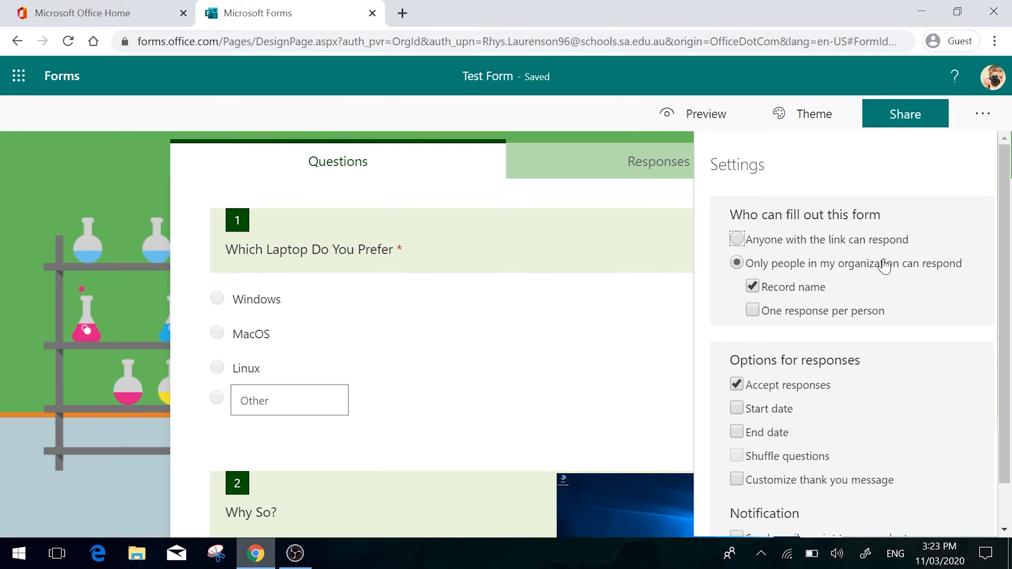
click(754, 285)
click(737, 239)
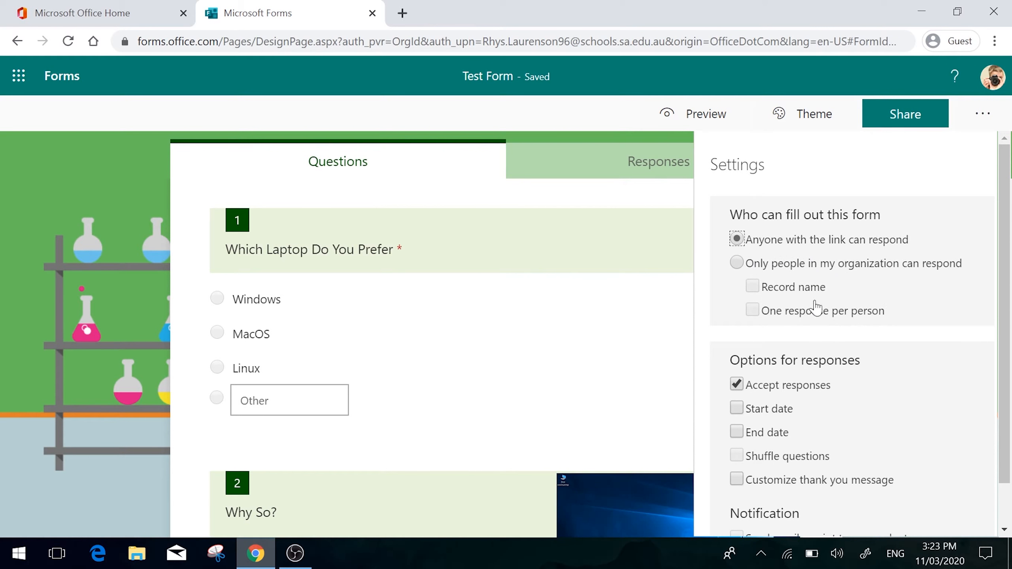
Try out the start date and end date options for responses, and turn both off again
scroll(871, 403, down, 1)
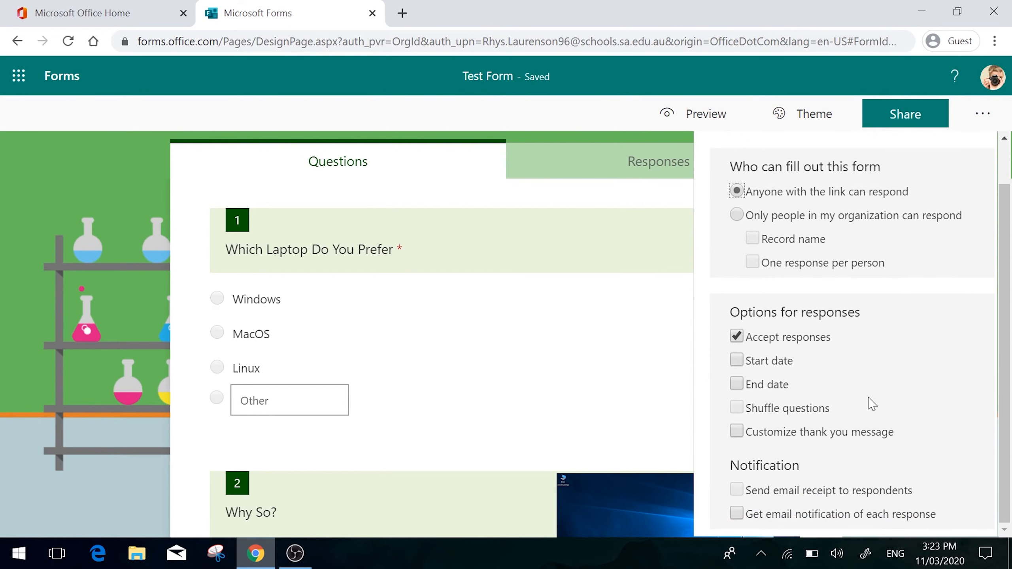
scroll(878, 400, down, 1)
click(742, 362)
click(736, 431)
click(736, 431)
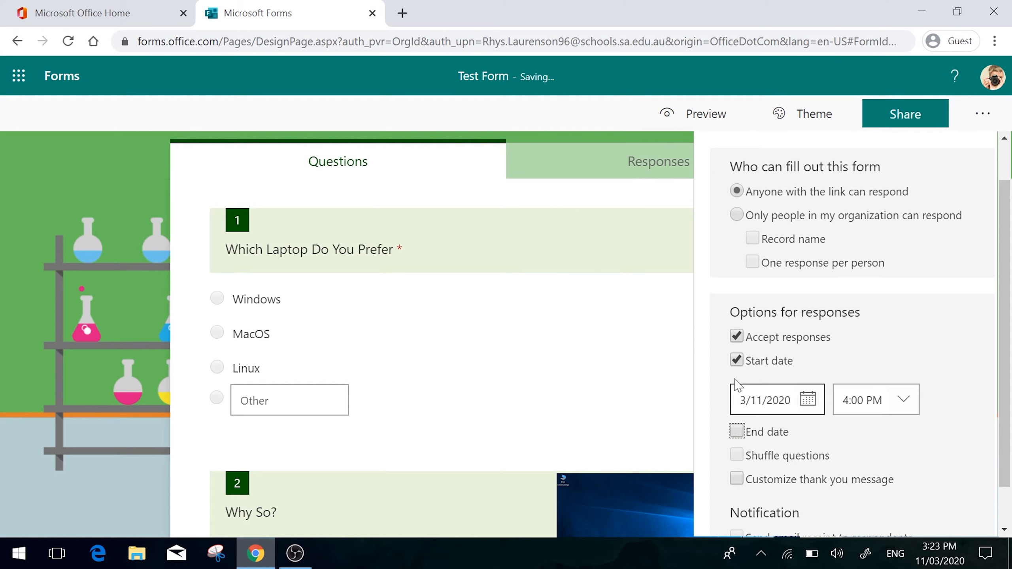
click(737, 363)
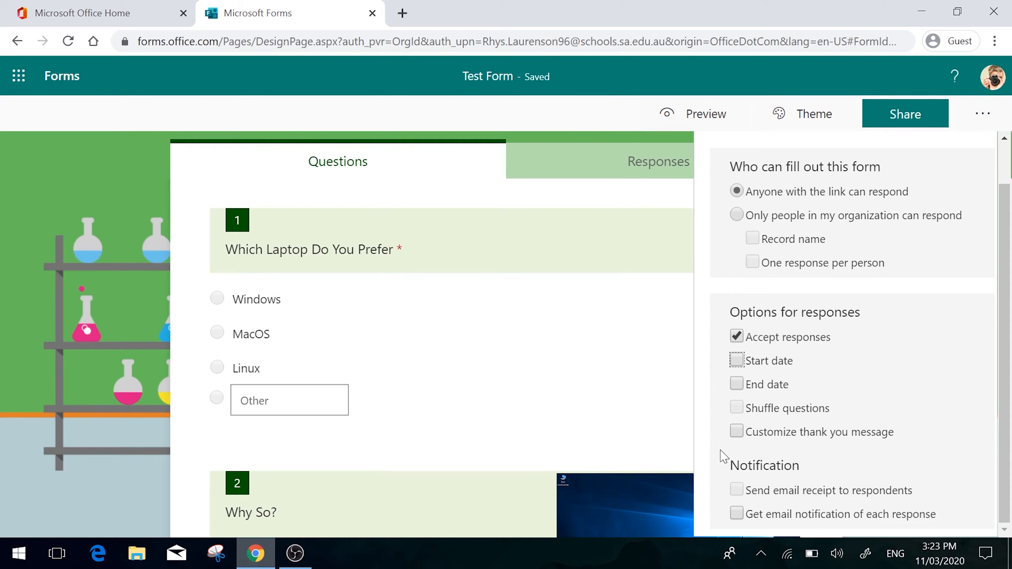
Enable a custom thank you message and extend it to "Your response was submitted. Seaview Tech Tips"
click(737, 431)
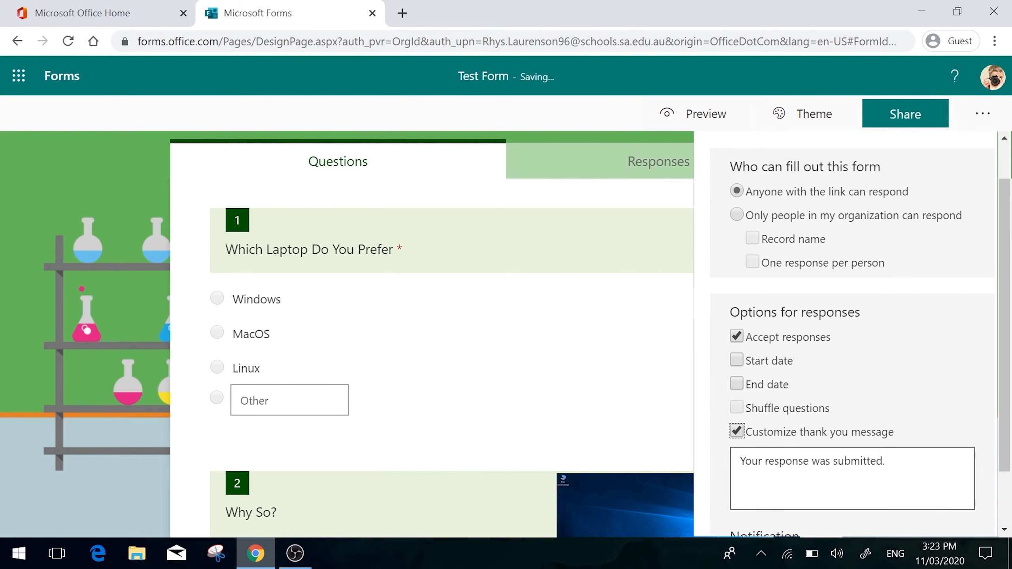
click(885, 461)
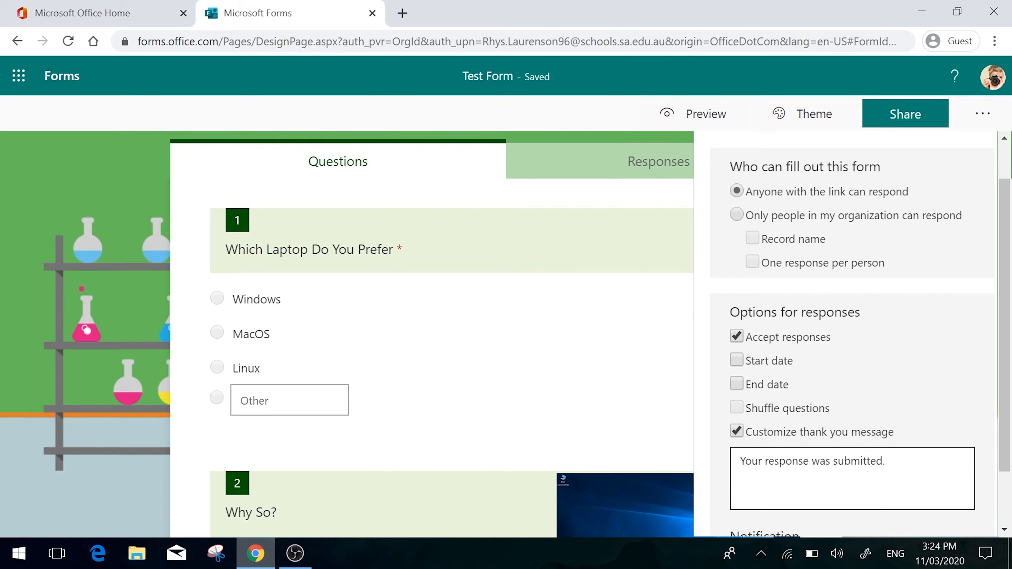
text(Seaview )
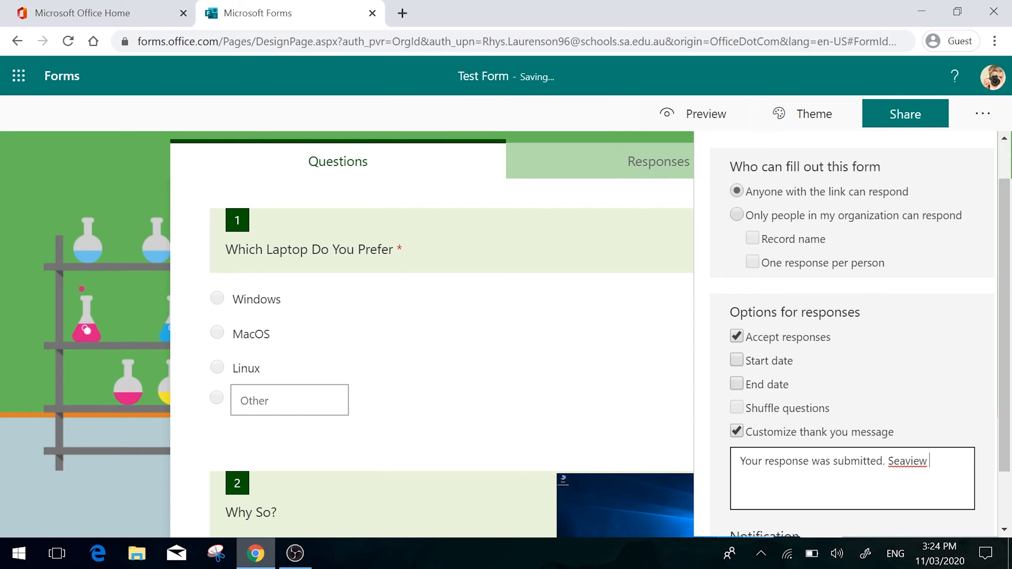
text(Tech Tips)
scroll(779, 409, down, 2)
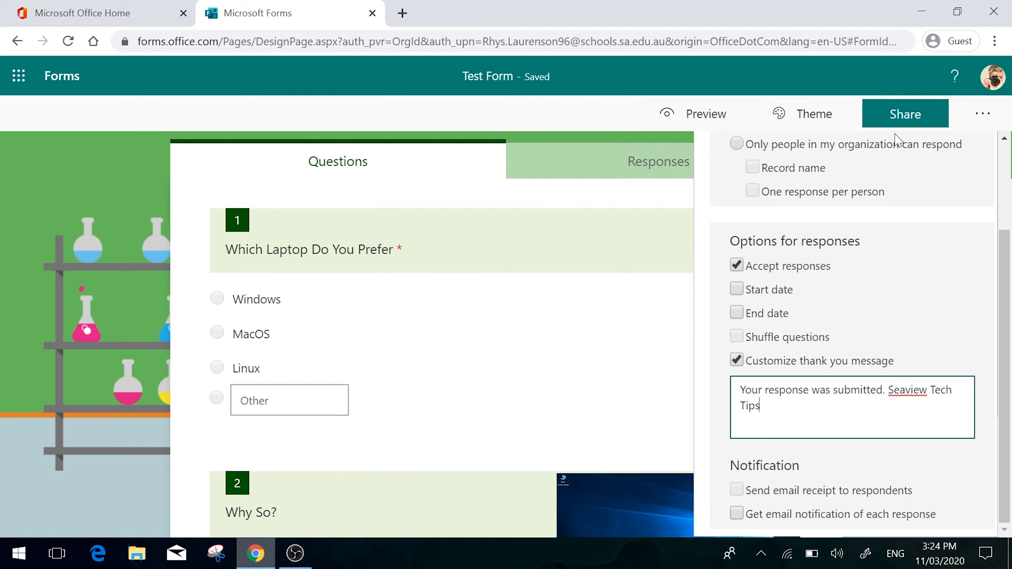
Open the sharing options of Test Form and copy the link for collecting responses
click(905, 116)
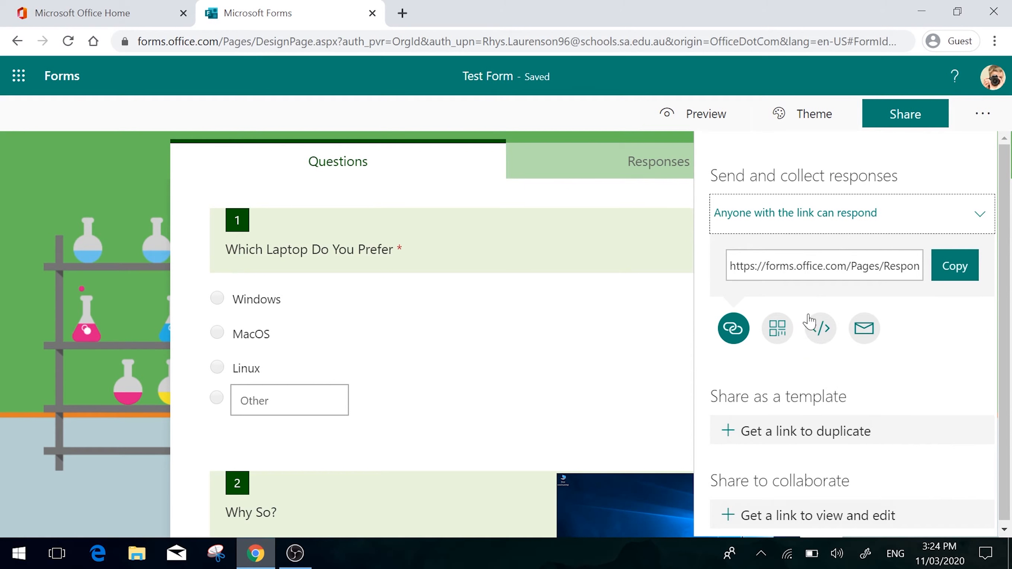
click(793, 266)
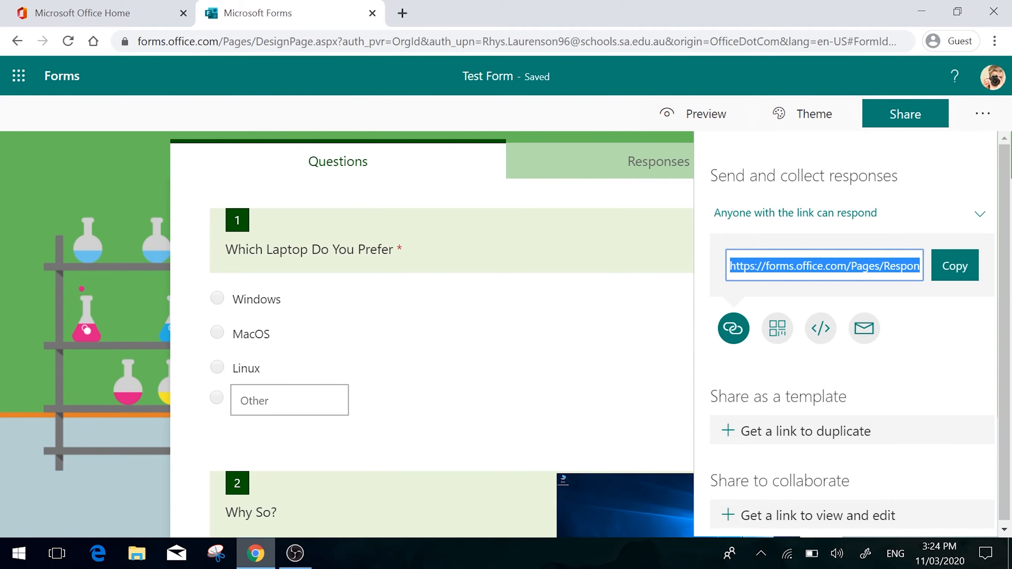
click(793, 266)
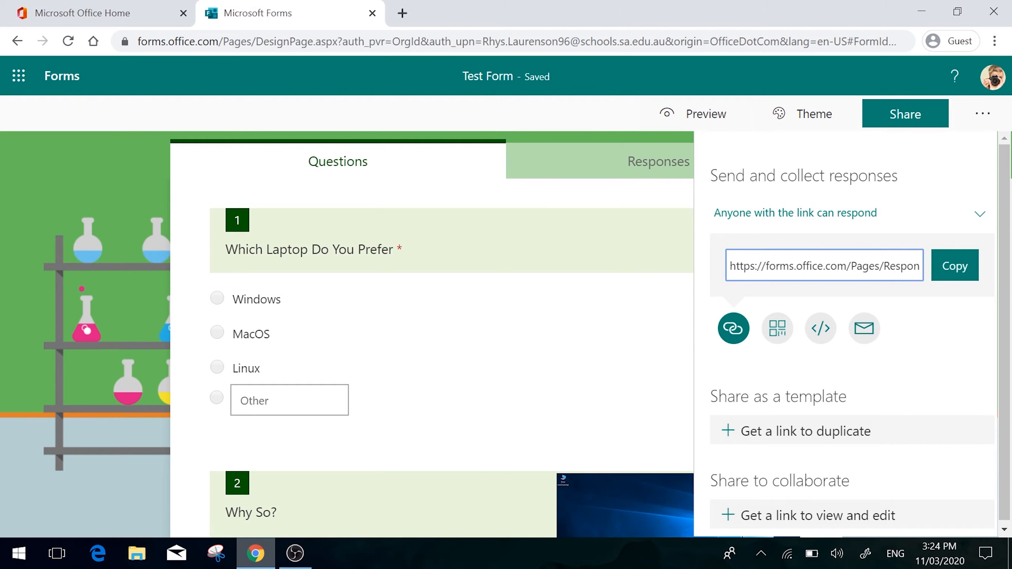
click(944, 271)
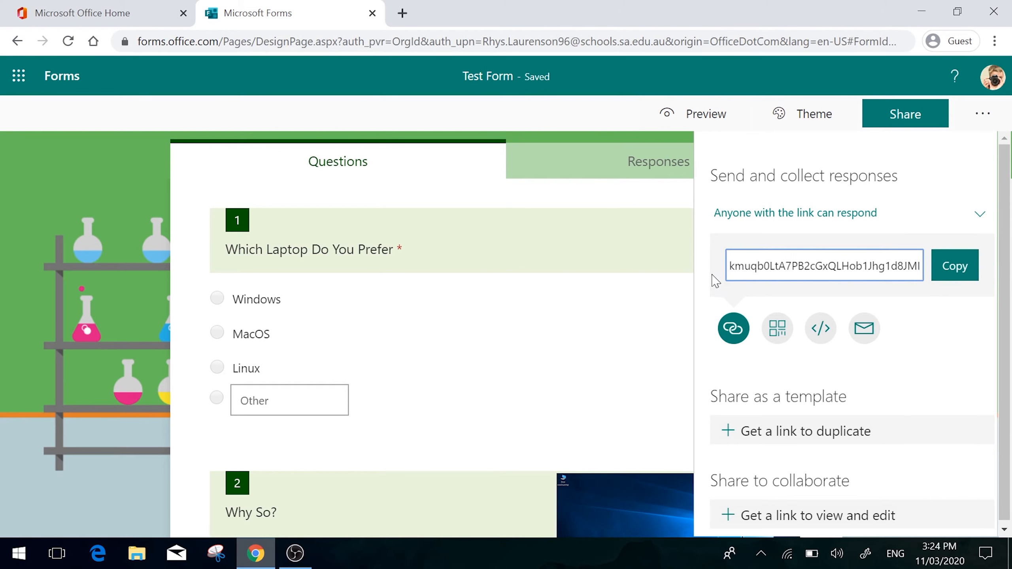
click(672, 271)
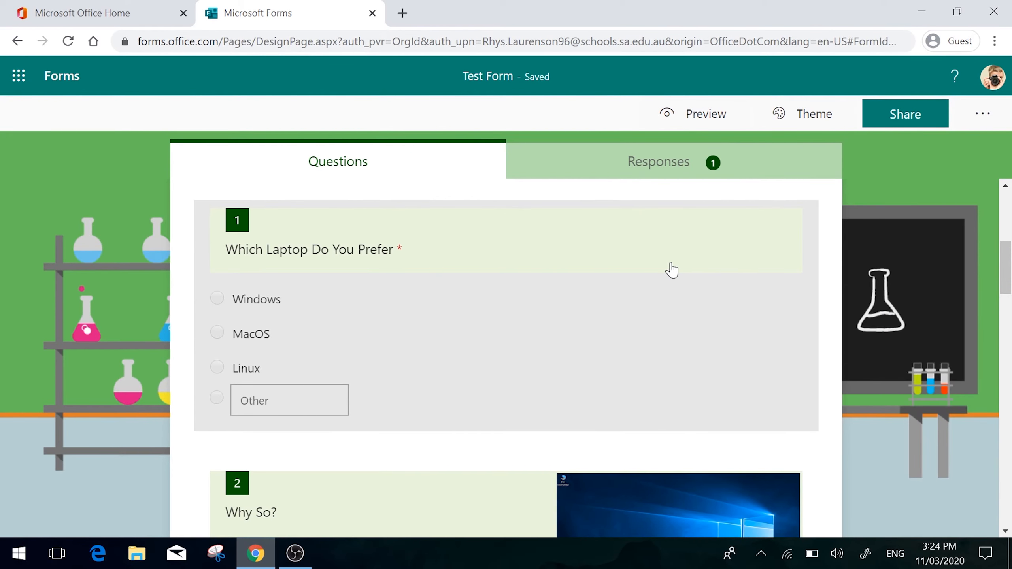
click(921, 117)
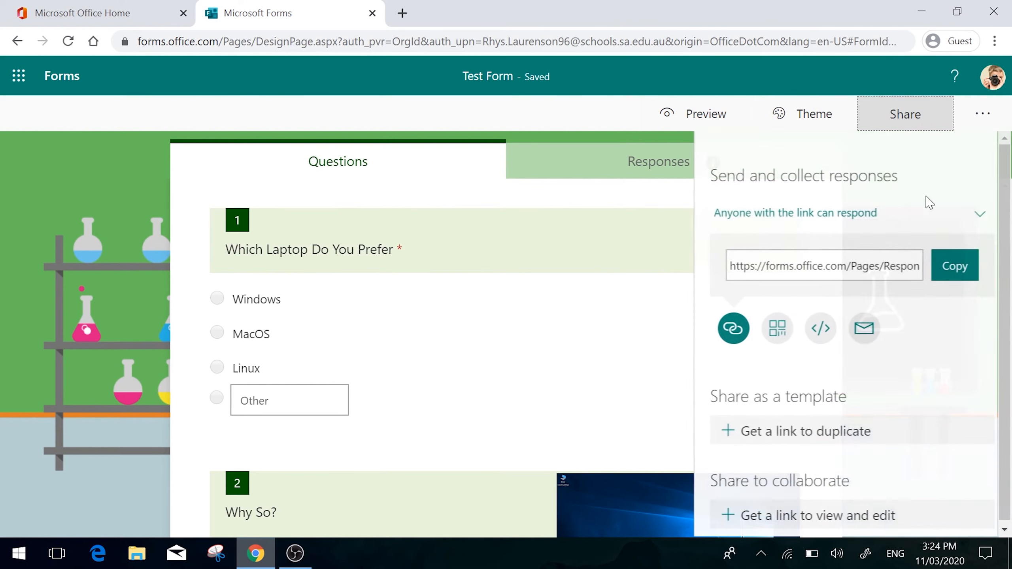
click(948, 277)
Open bit.ly in a new browser tab and shorten the copied form link
click(402, 13)
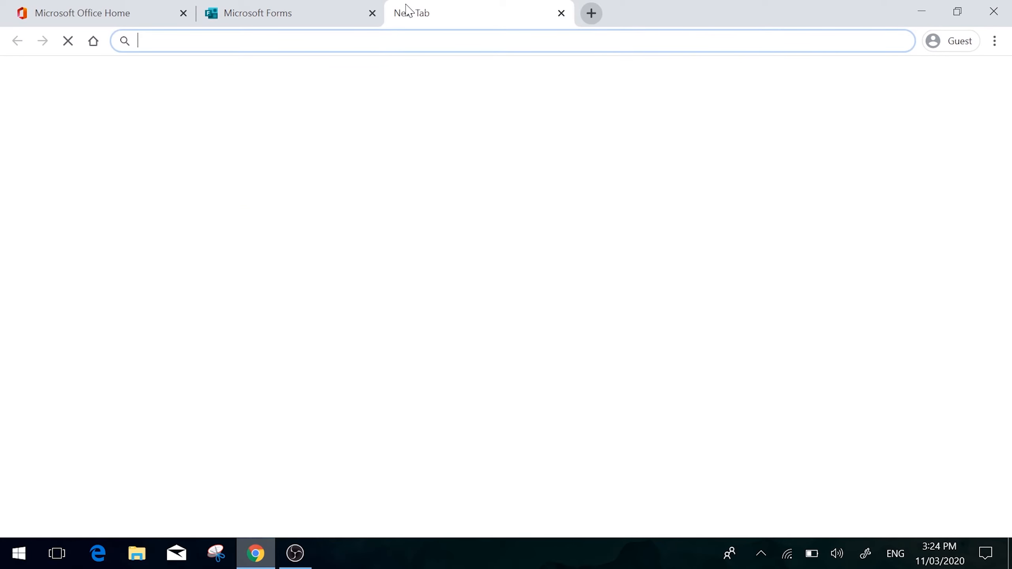
text(bit.ly)
key(Return)
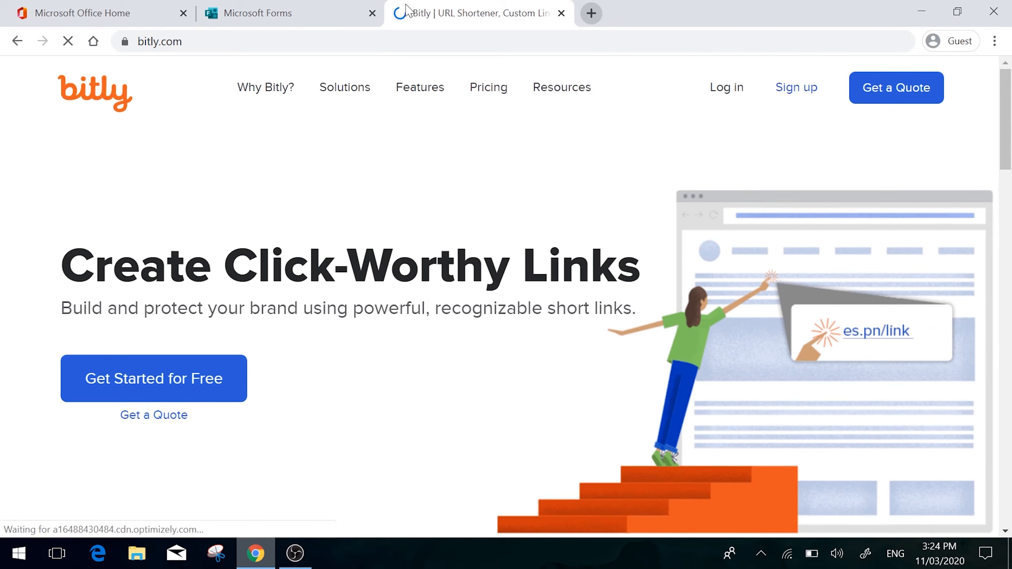
scroll(385, 358, down, 4)
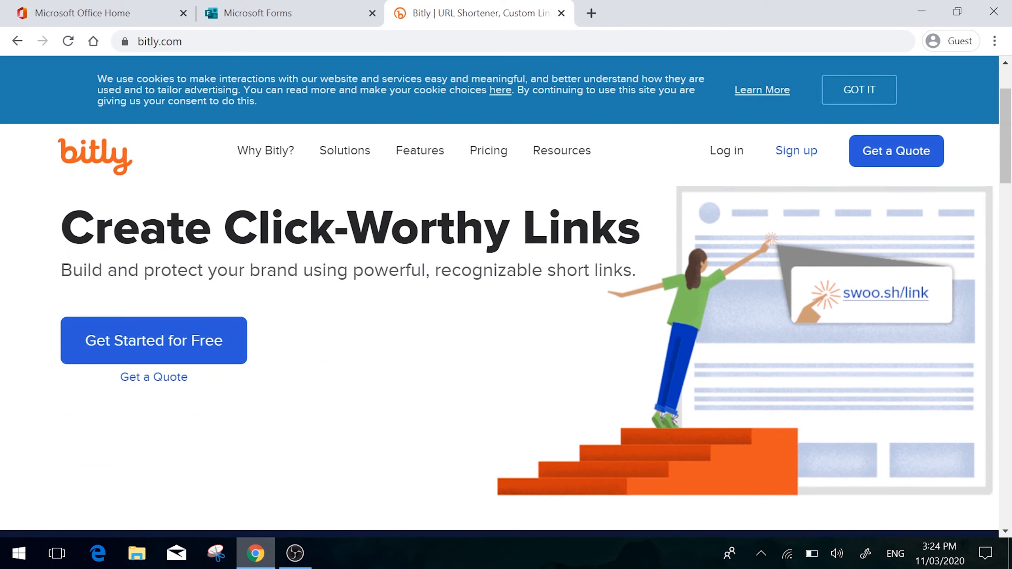
scroll(385, 358, down, 3)
click(384, 398)
key(ctrl+v)
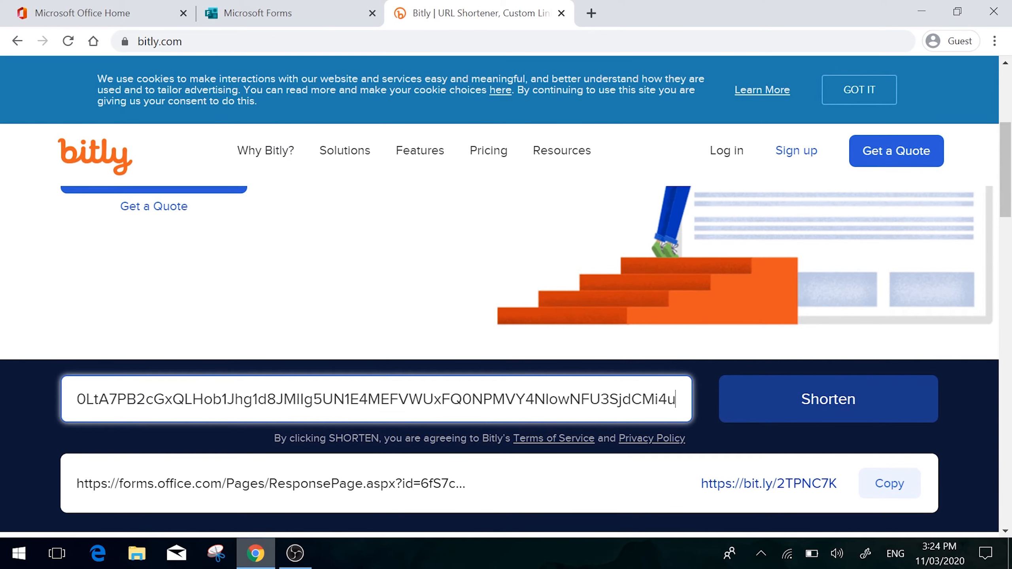
click(831, 416)
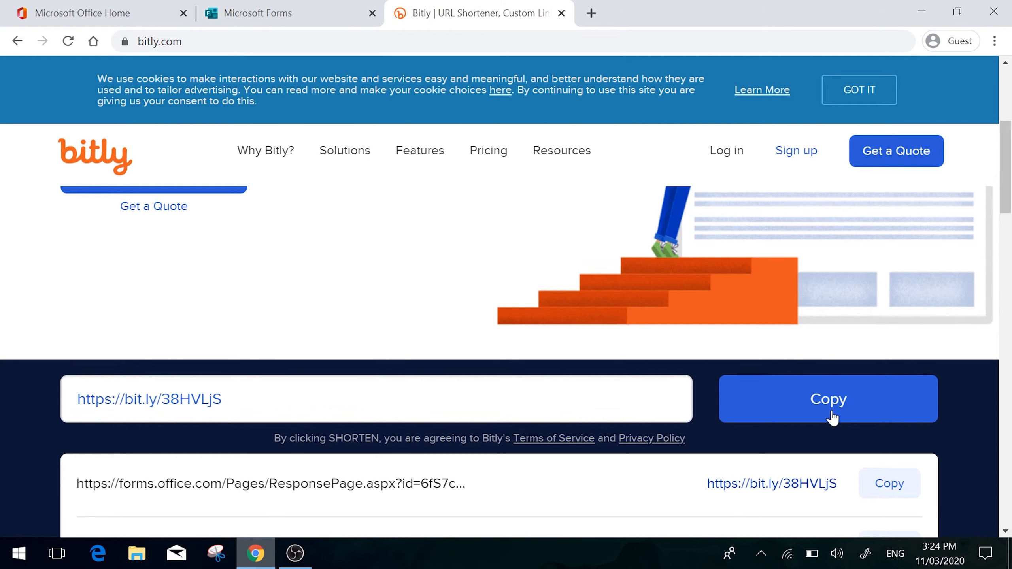
Copy the shortened Bitly link and open it in another new browser tab
click(832, 417)
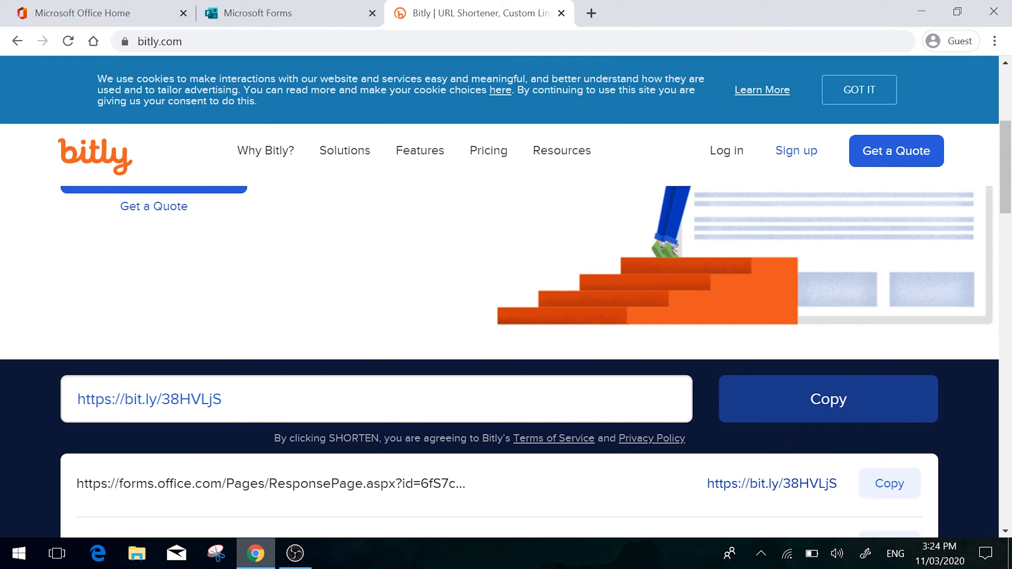
click(888, 483)
click(592, 13)
key(ctrl+v)
key(Return)
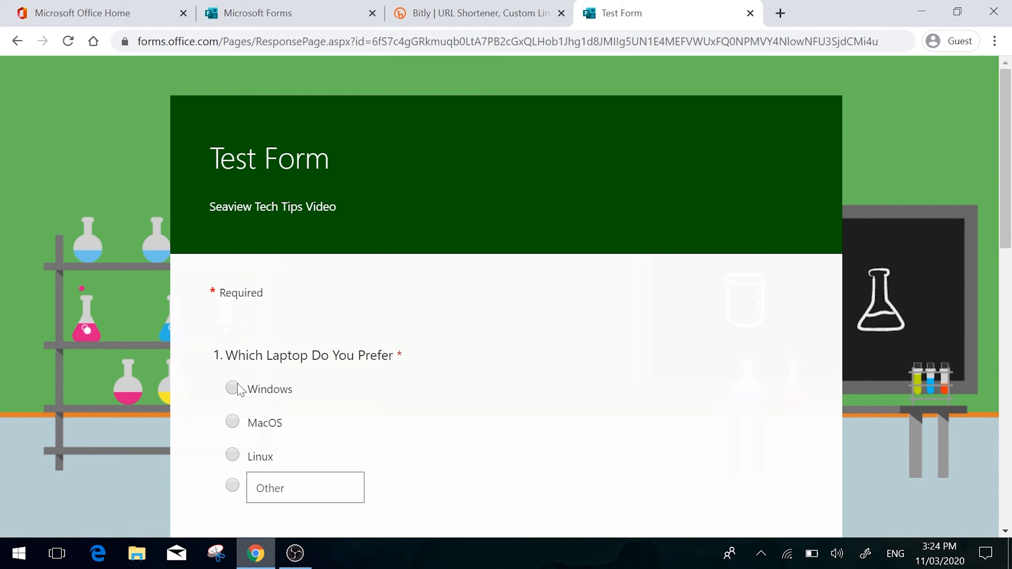
Look through the first page of the live form and try to continue without answering any questions
scroll(560, 253, down, 8)
scroll(562, 252, down, 5)
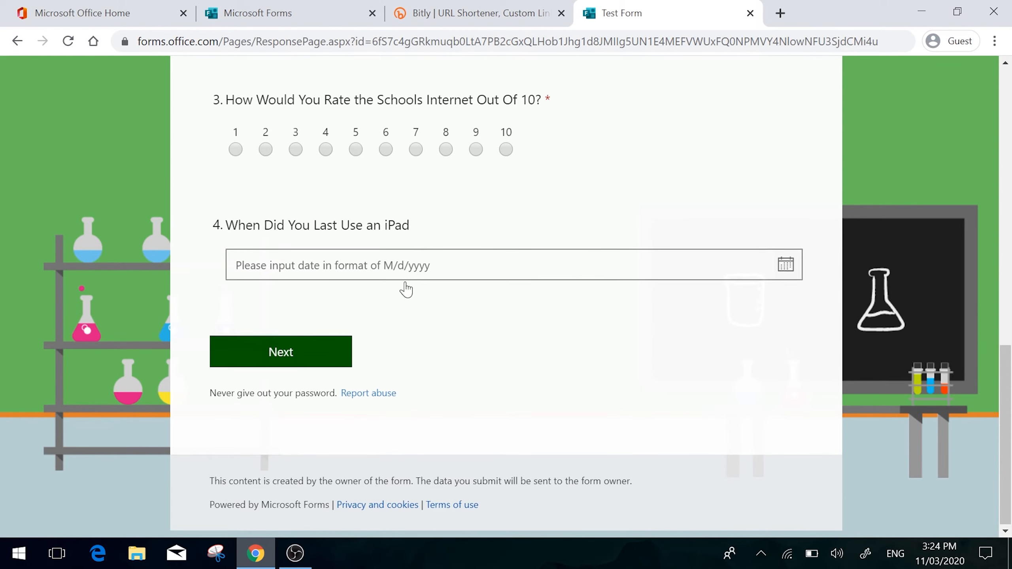
click(271, 357)
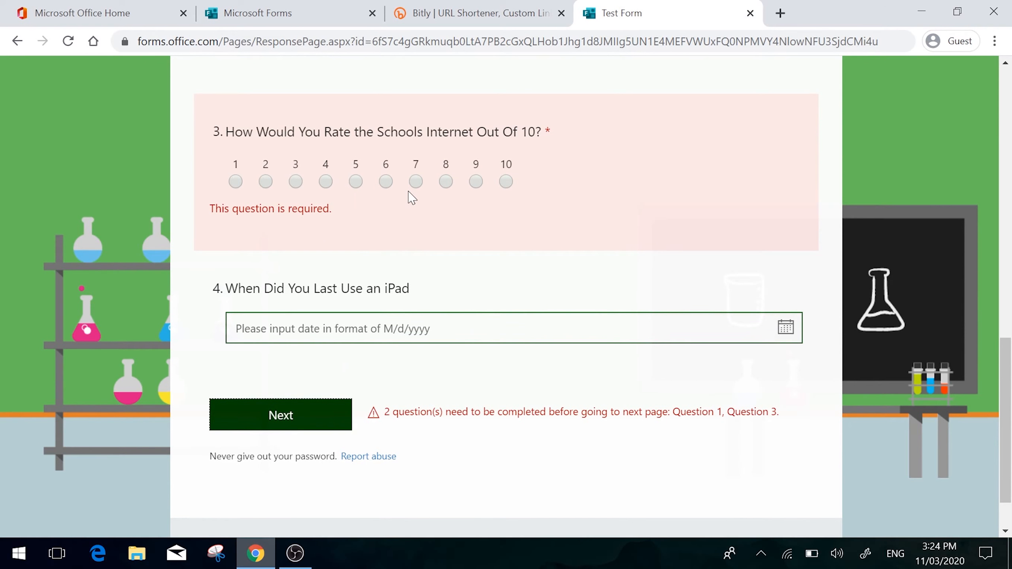
Answer Windows for preferred laptop, rate the school's internet 7, set the last iPad use to 3/11/2020, and continue to the iPads section
scroll(409, 197, up, 5)
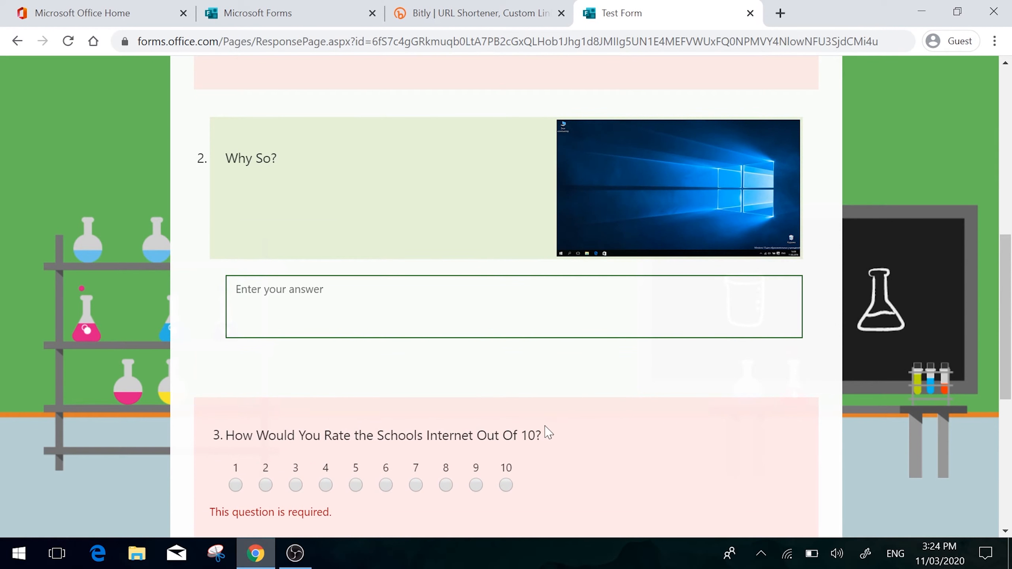
scroll(436, 345, up, 7)
click(232, 291)
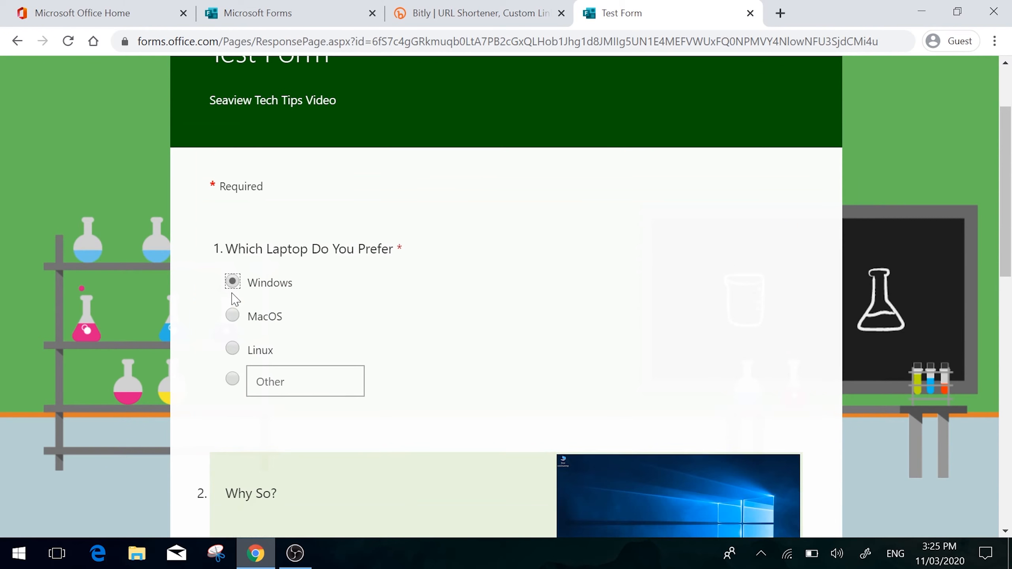
scroll(318, 425, down, 5)
scroll(294, 425, down, 4)
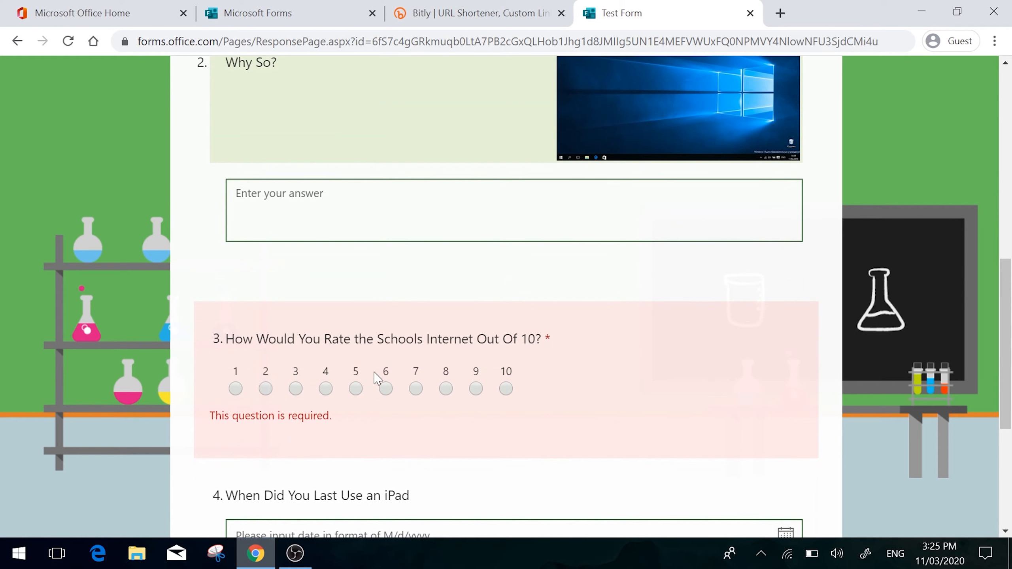
click(414, 386)
scroll(417, 392, down, 4)
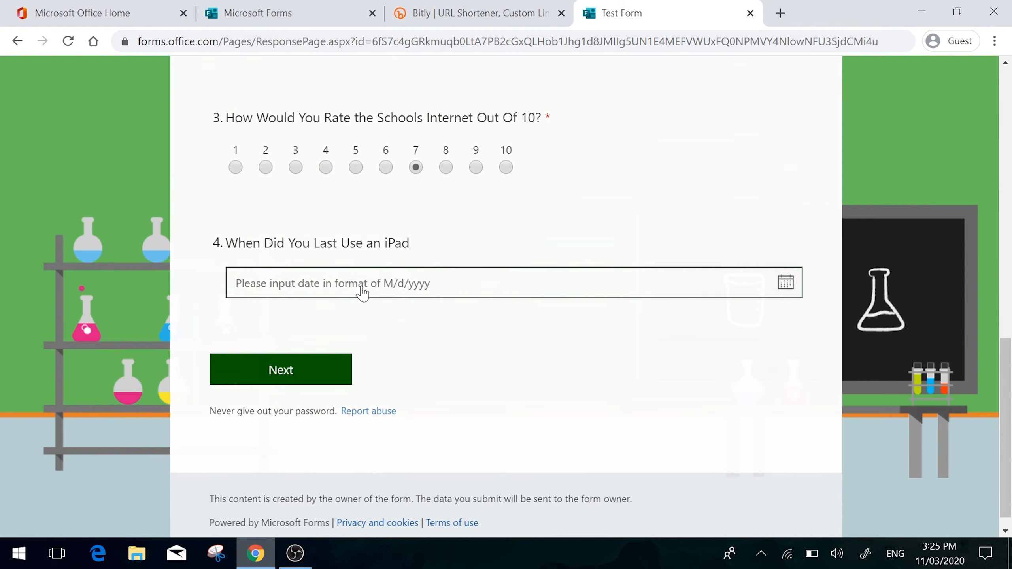
click(362, 287)
click(408, 392)
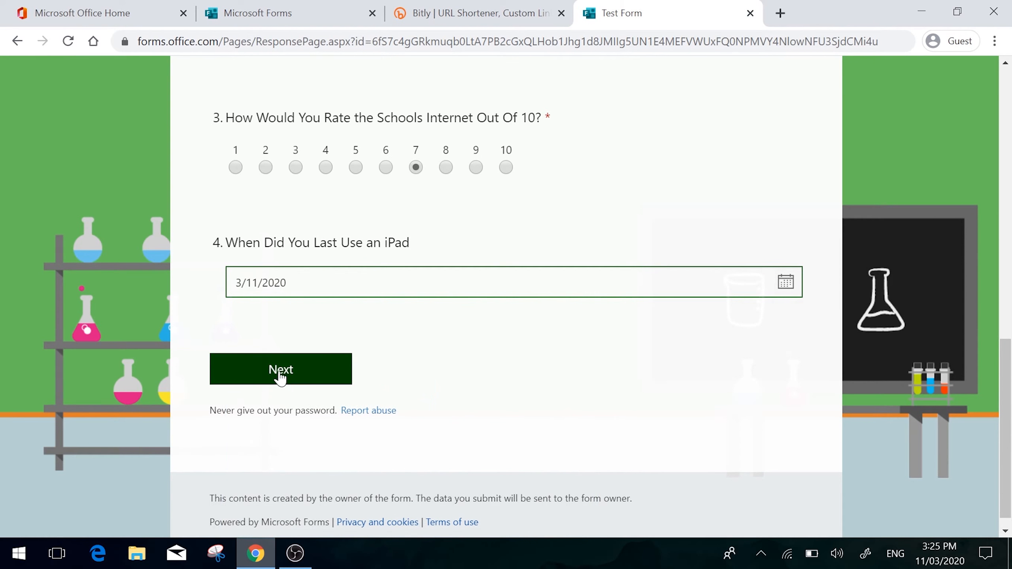
click(281, 379)
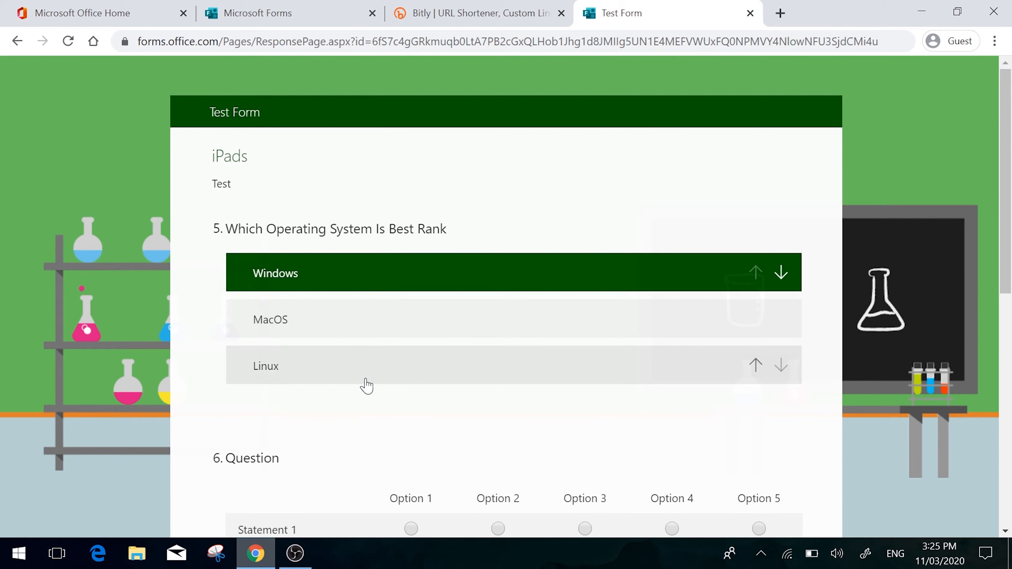
Rank MacOS first, choose Option 1 for Statement 1 and Option 3 for Statement 2, rate the recommendation 6, and submit the response
click(325, 333)
drag(326, 333, 327, 287)
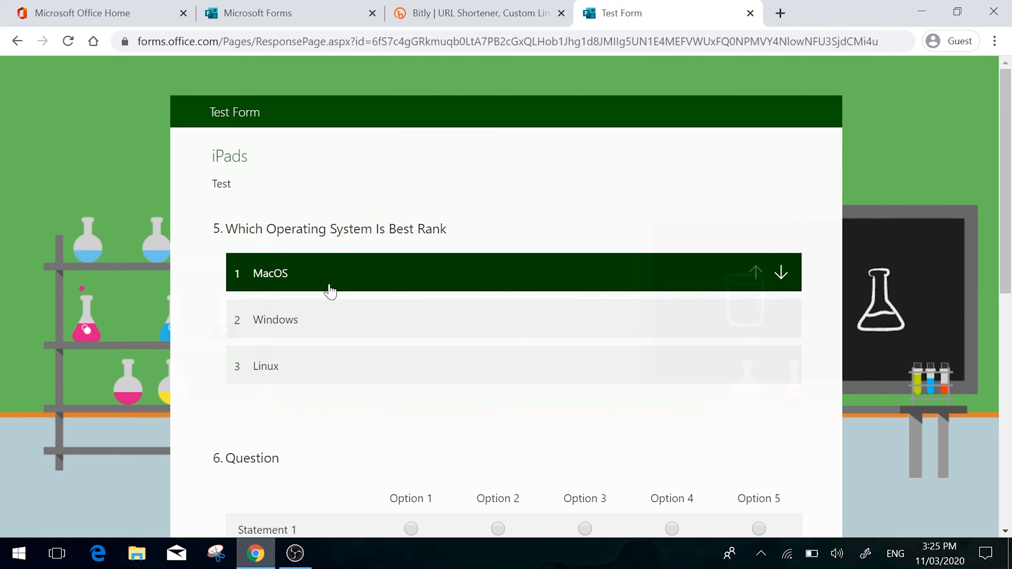
scroll(384, 396, down, 5)
click(411, 339)
click(584, 371)
scroll(605, 440, down, 4)
click(578, 329)
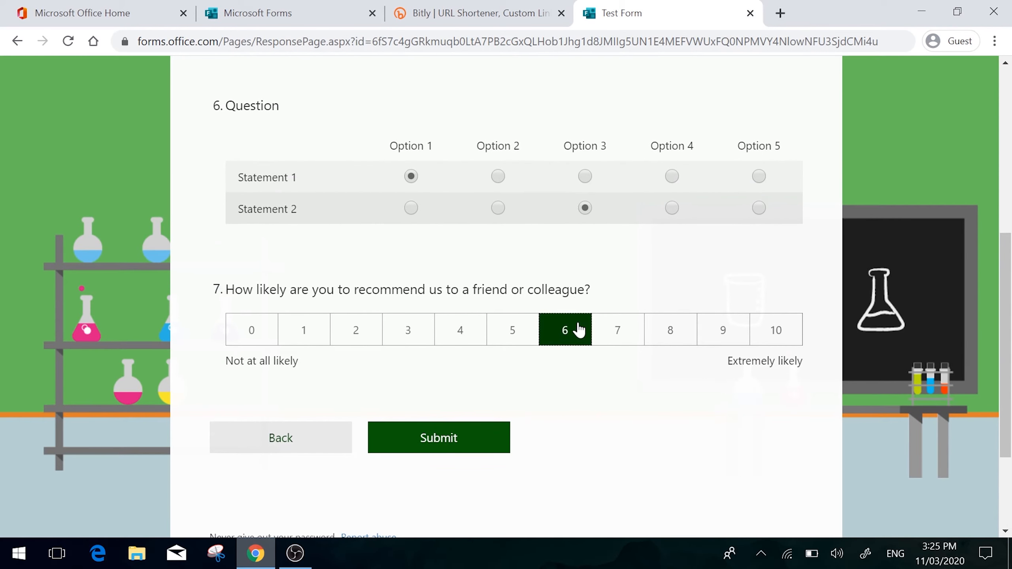
click(451, 438)
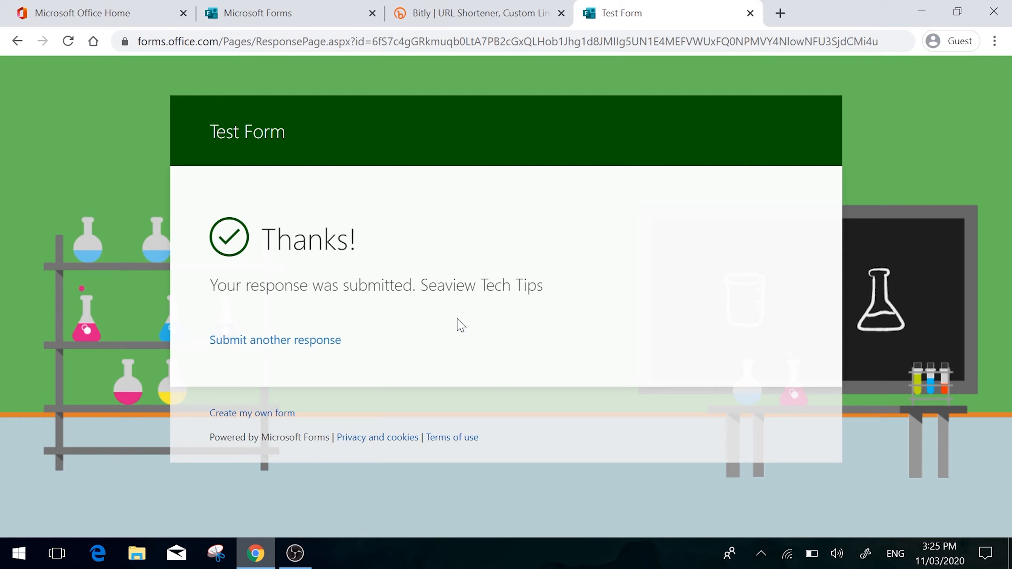
Return to the Microsoft Forms list and open the shared form "StartUp Student Feedback 2018"
key(ctrl+2)
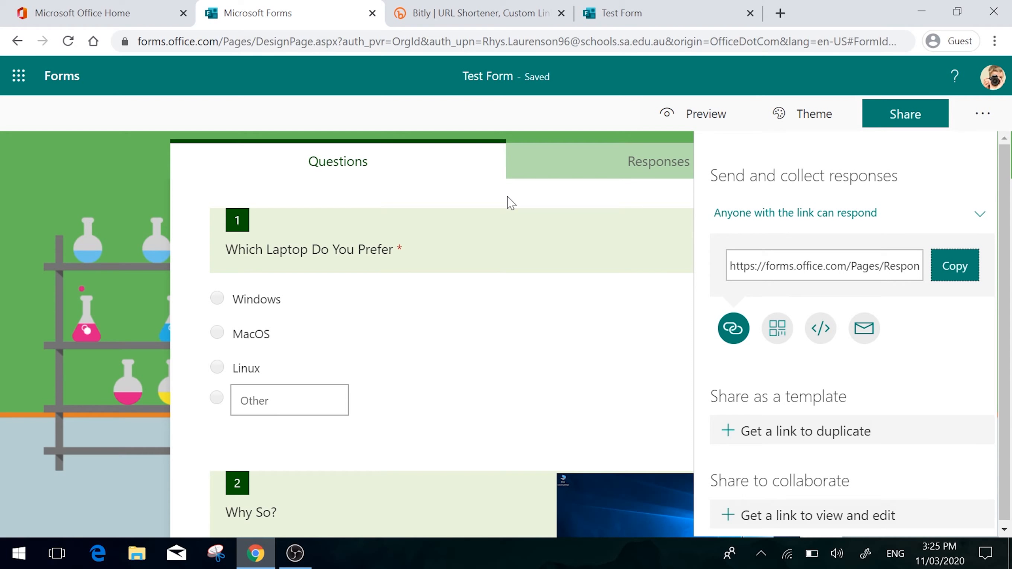
click(73, 88)
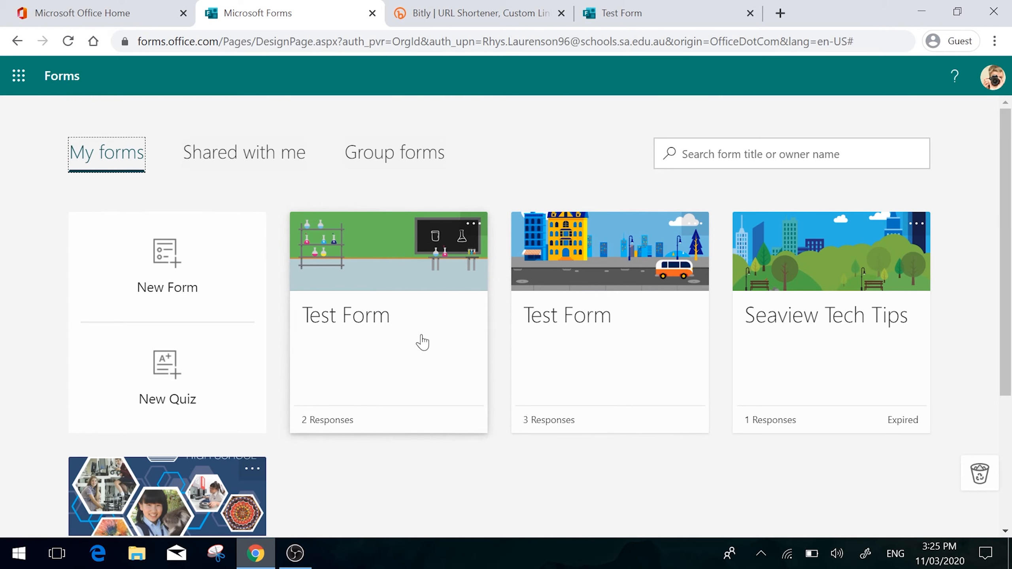
click(206, 159)
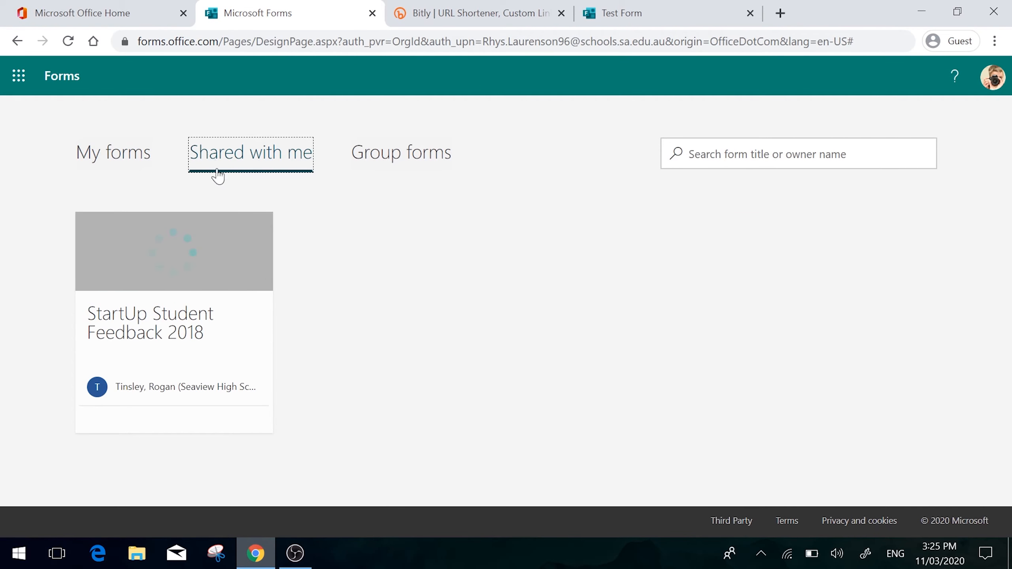
click(190, 311)
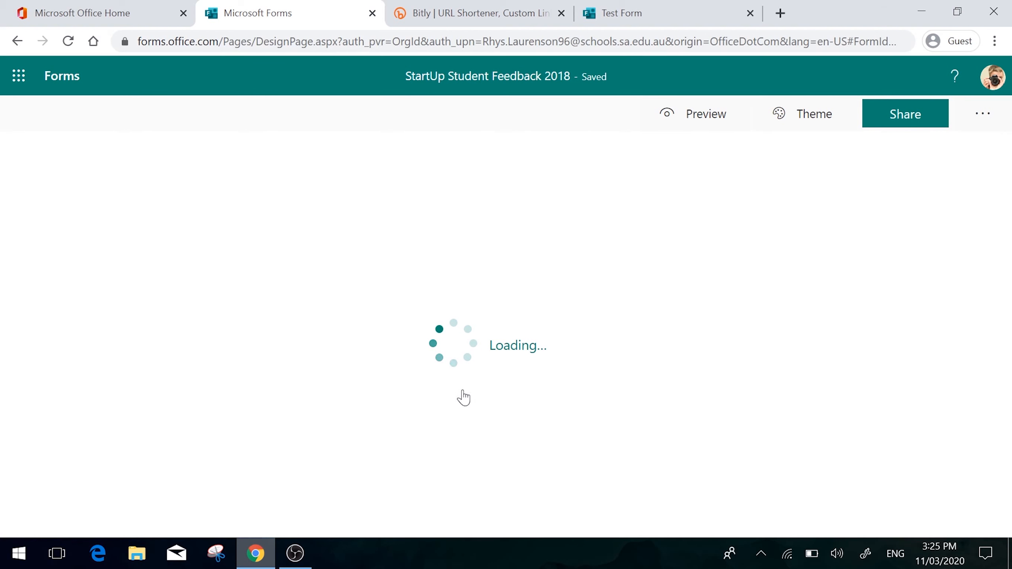
Examine the questions of the StartUp Student Feedback 2018 form, including its class choices, agreement statements and written-answer questions
scroll(546, 460, down, 4)
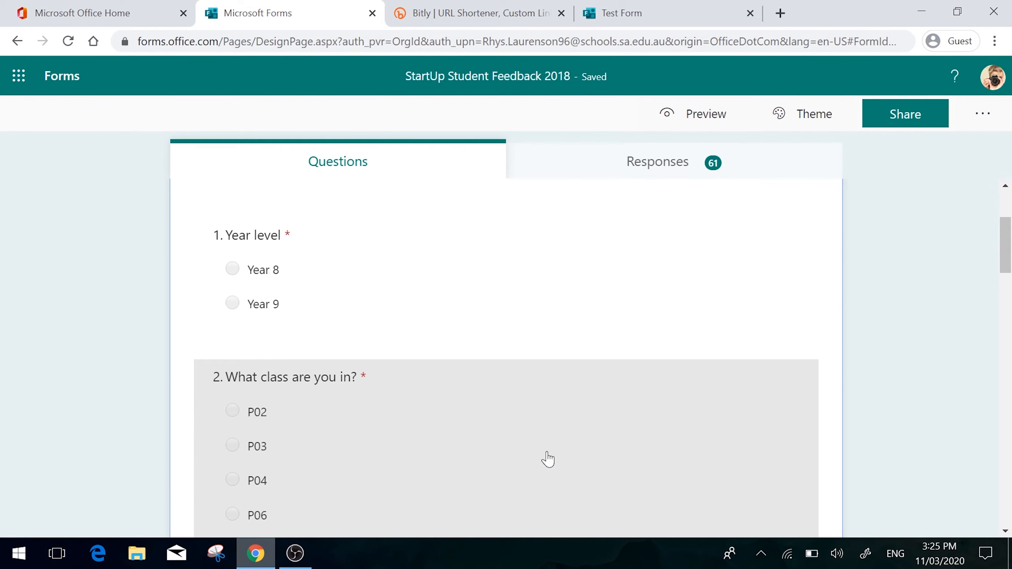
scroll(548, 459, up, 4)
scroll(548, 459, down, 10)
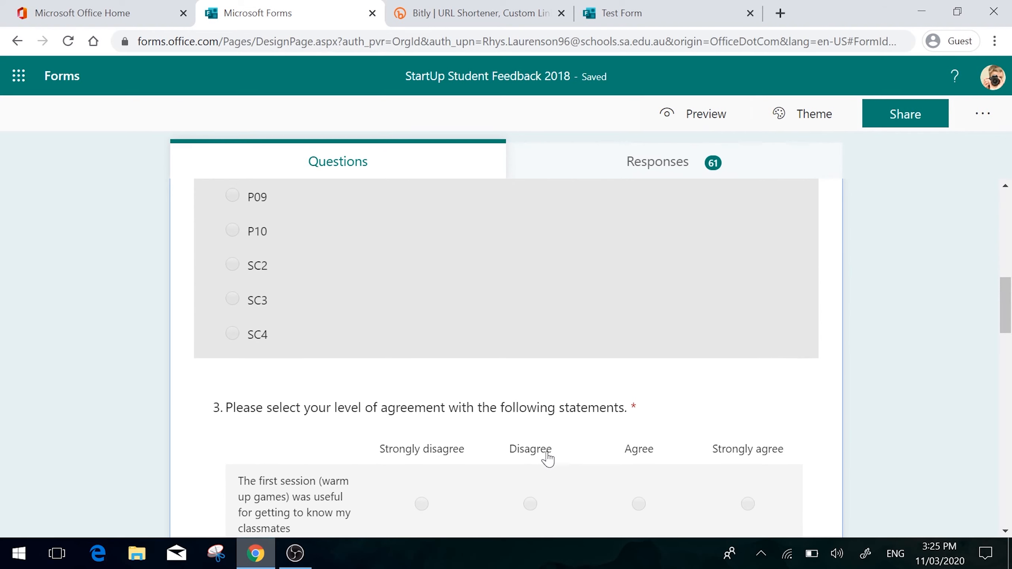
scroll(548, 459, down, 8)
scroll(548, 459, up, 5)
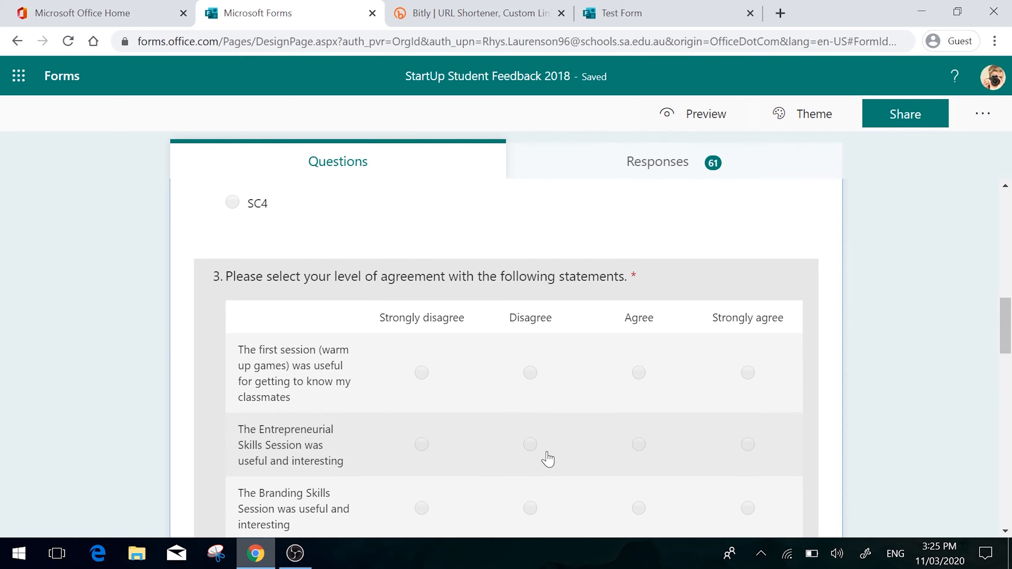
scroll(548, 459, down, 15)
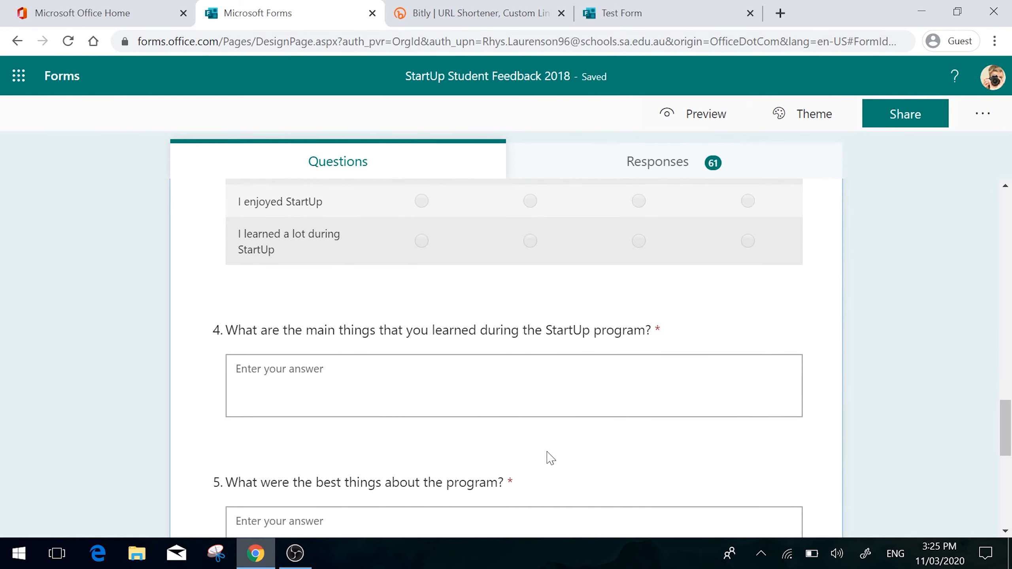
scroll(549, 458, down, 10)
scroll(548, 459, up, 12)
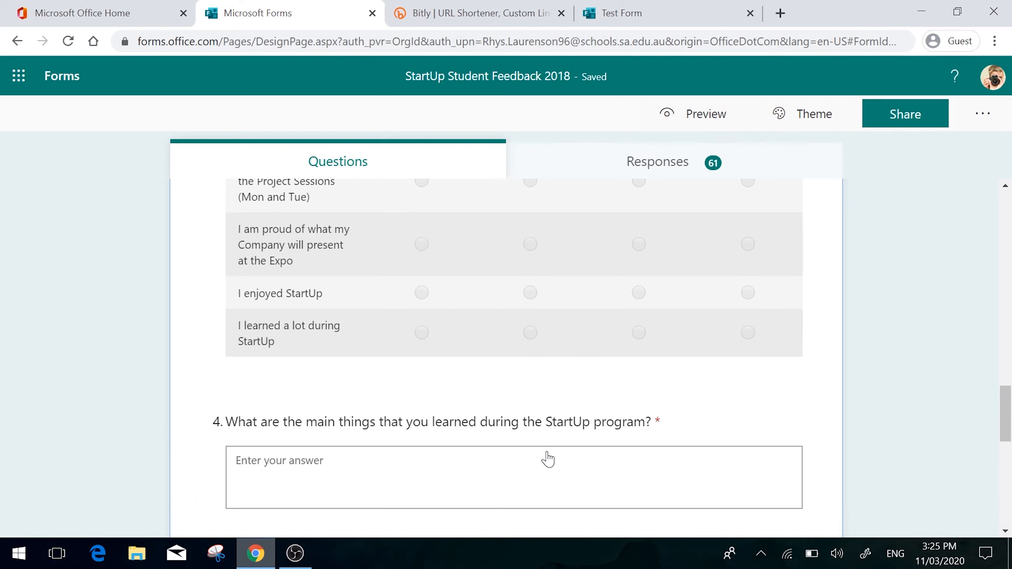
scroll(547, 459, up, 10)
Open the form's responses and review the summary figures, the Year level pie chart and the class bar chart
click(617, 164)
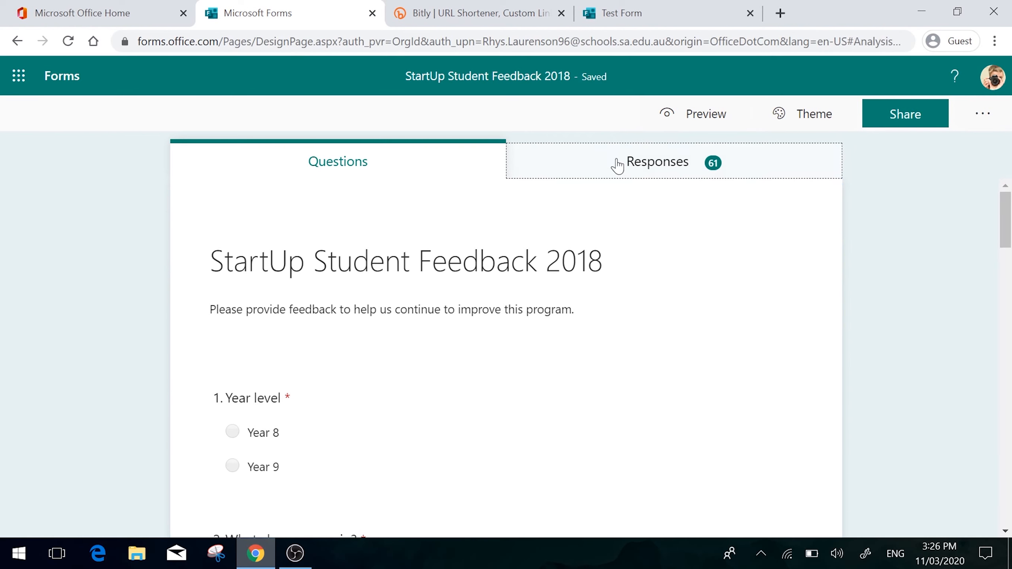
double_click(291, 336)
drag(479, 325, 539, 323)
scroll(542, 323, down, 5)
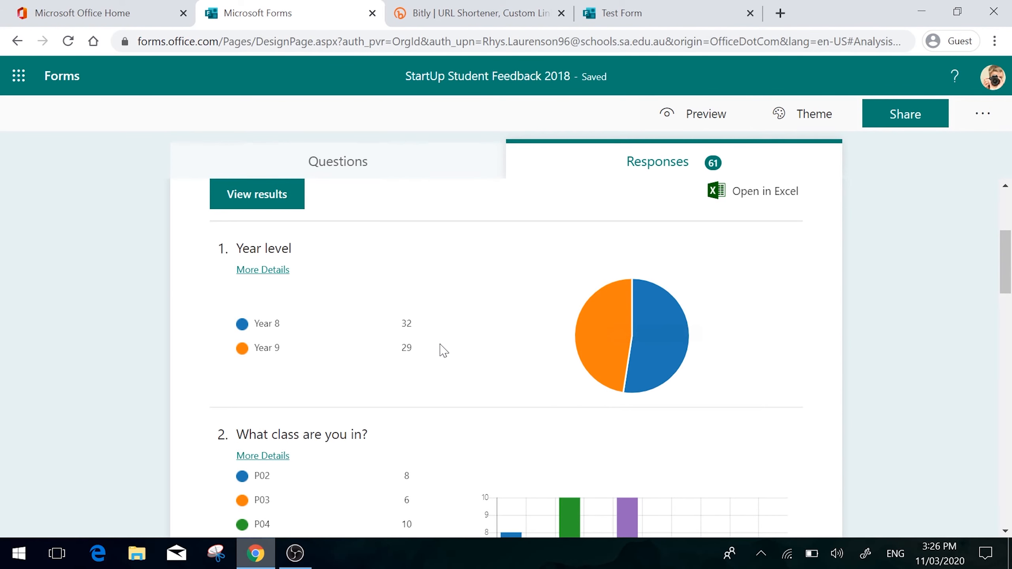
scroll(441, 328, down, 3)
scroll(440, 328, up, 4)
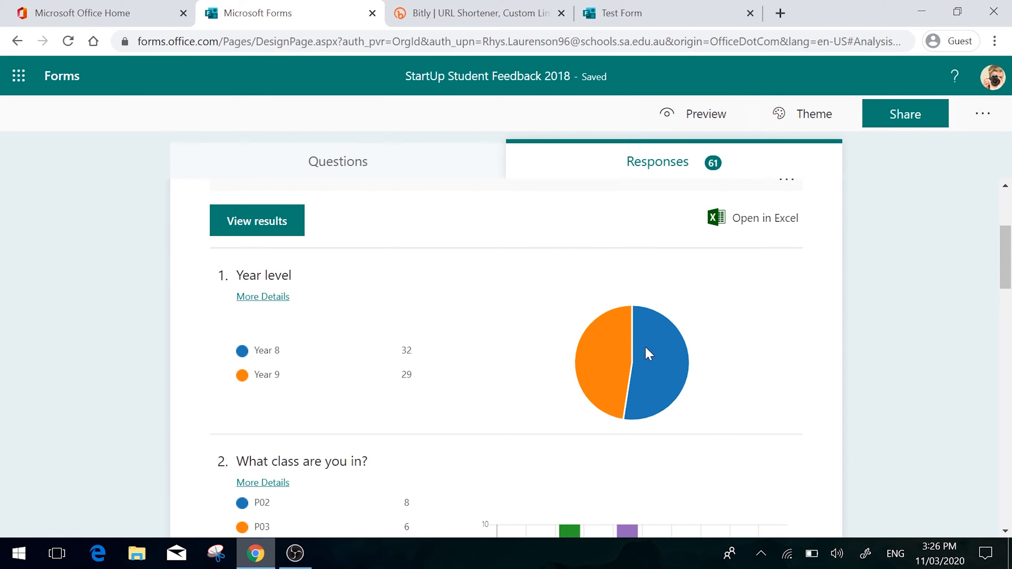
scroll(527, 449, down, 7)
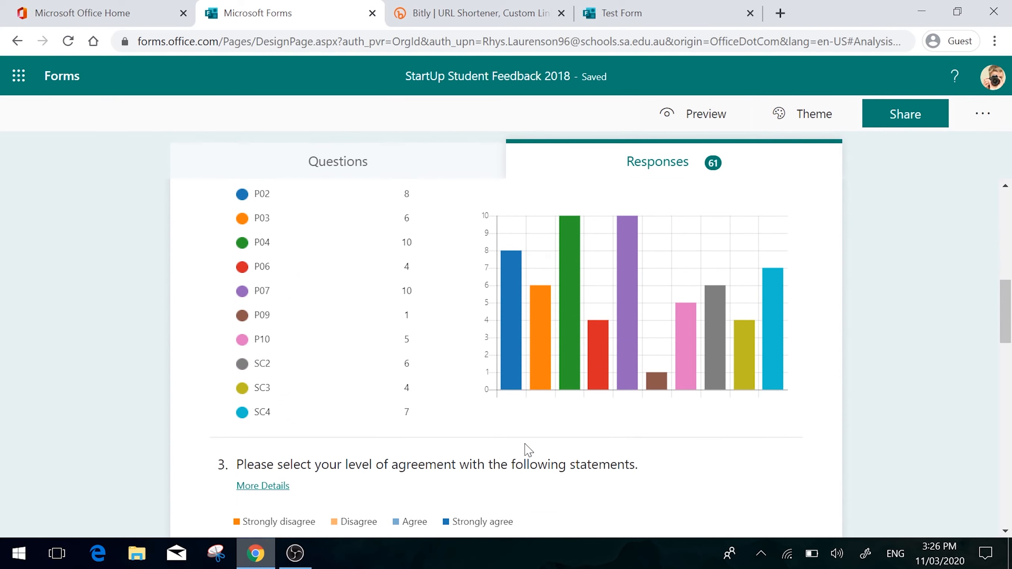
Inspect the Disagree and Agree shares for the first session (warm up games) statement in the question 3 chart
scroll(528, 450, down, 15)
scroll(526, 448, up, 9)
mouse_move(607, 319)
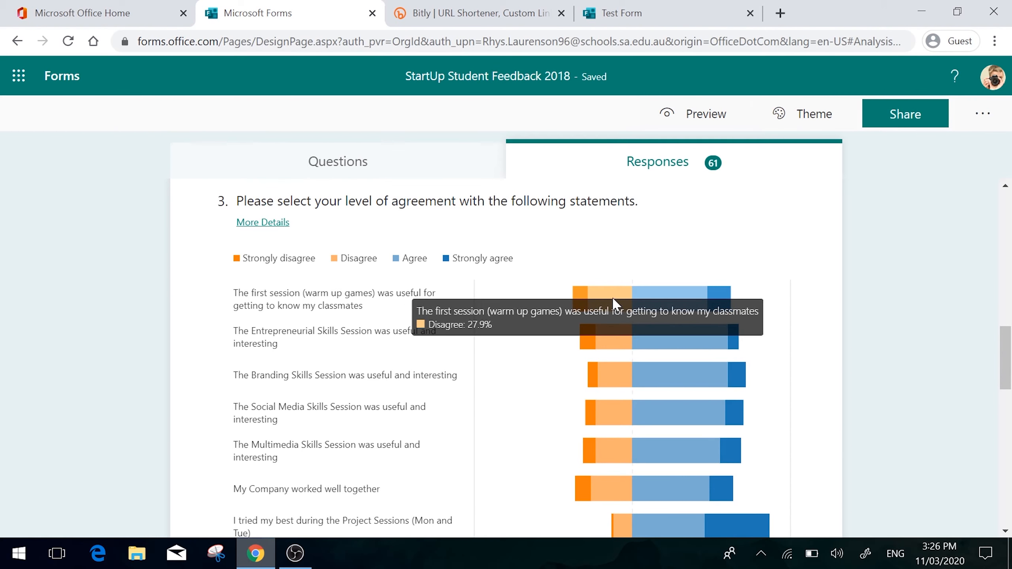
mouse_move(653, 304)
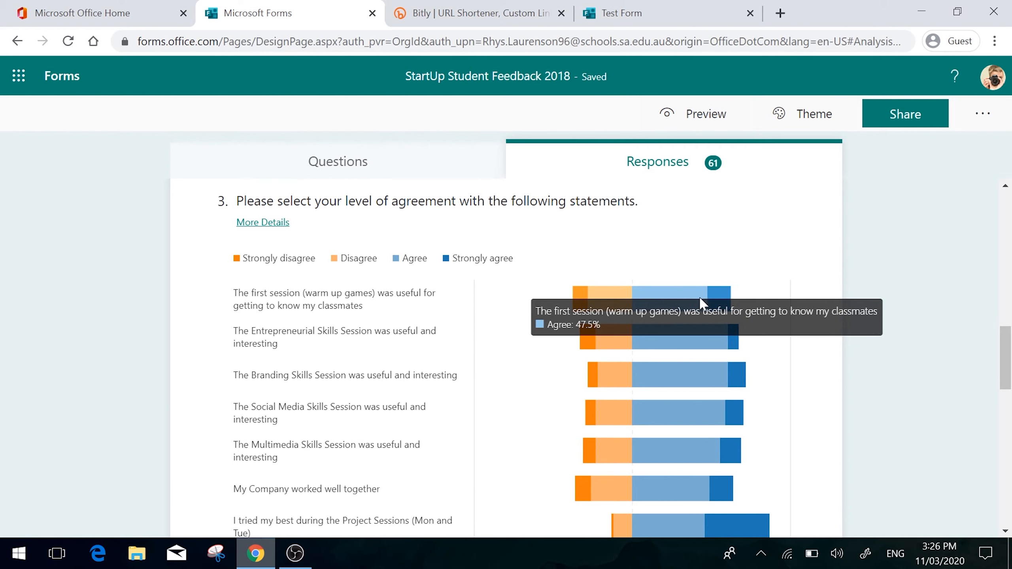
Review the latest written responses to questions 4 to 7, then go back up through the response charts
scroll(580, 377, down, 15)
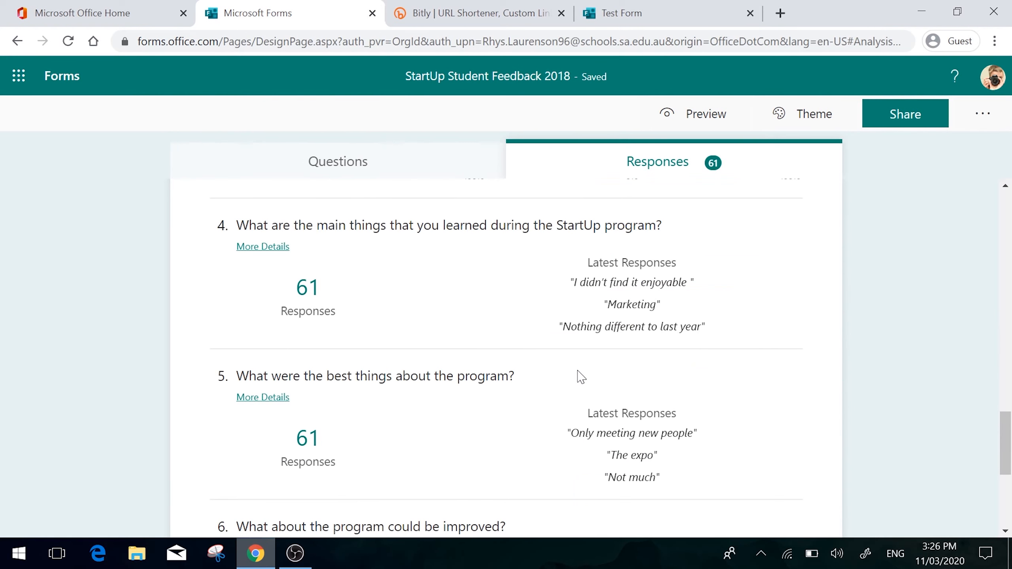
scroll(580, 371, down, 1)
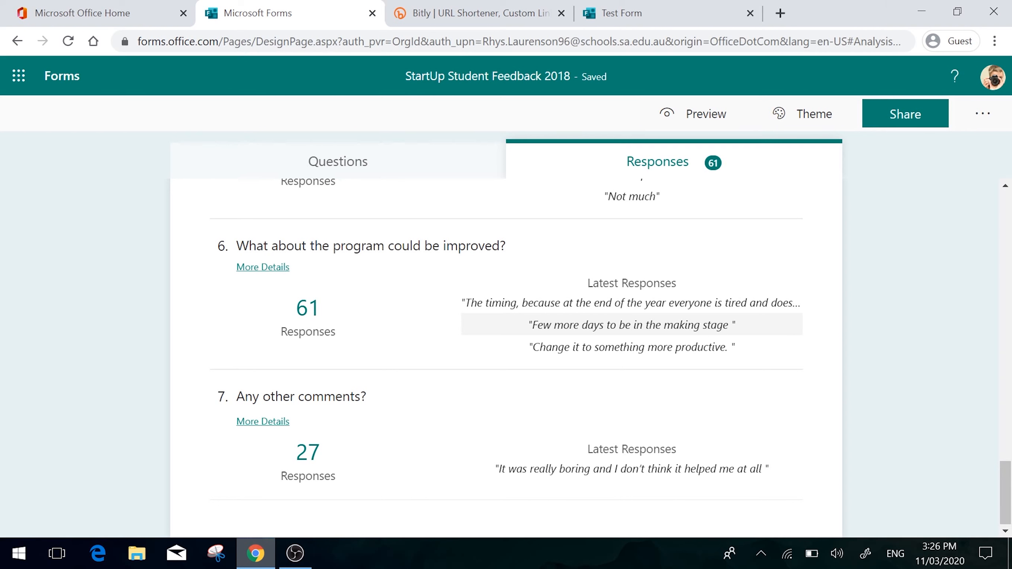
scroll(579, 371, up, 4)
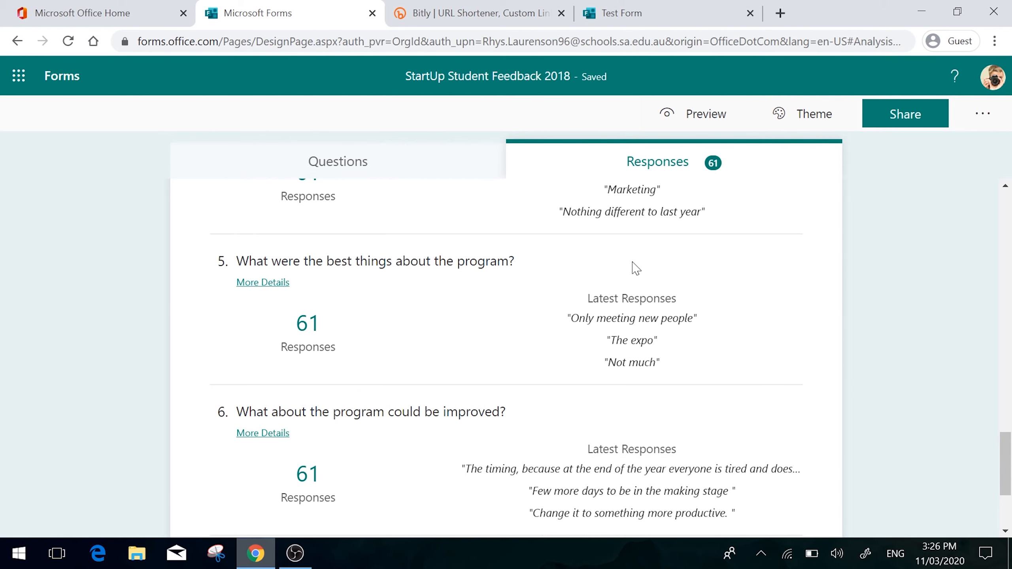
scroll(624, 329, down, 2)
scroll(624, 329, up, 15)
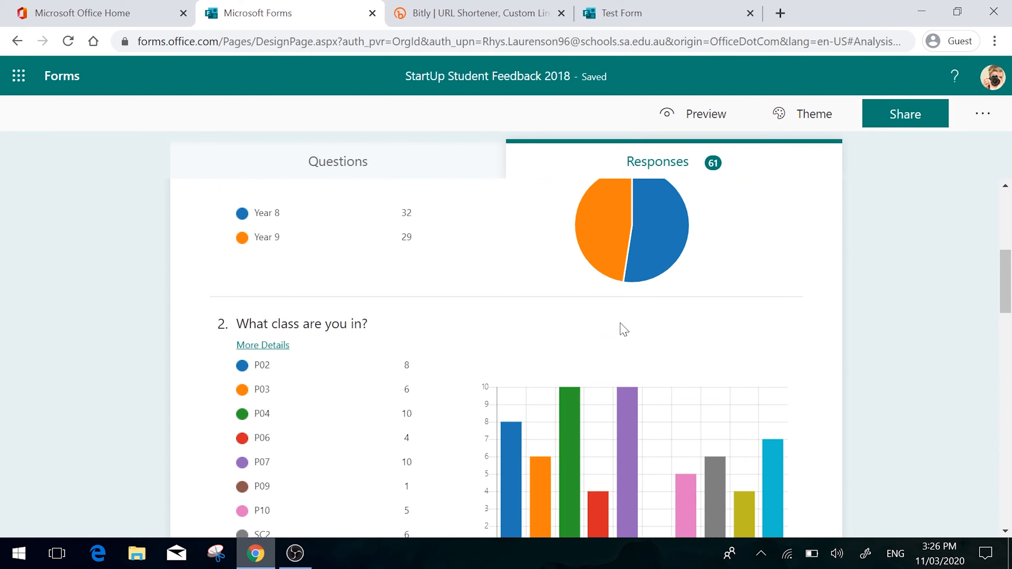
Export the StartUp Student Feedback 2018 responses to Excel, open the downloaded workbook and enable editing
click(757, 413)
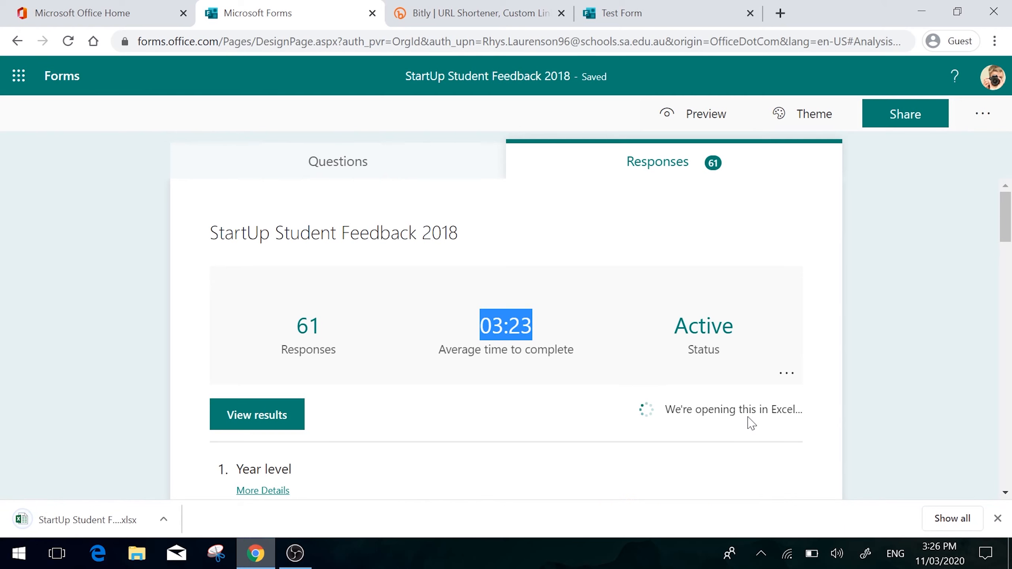
click(52, 524)
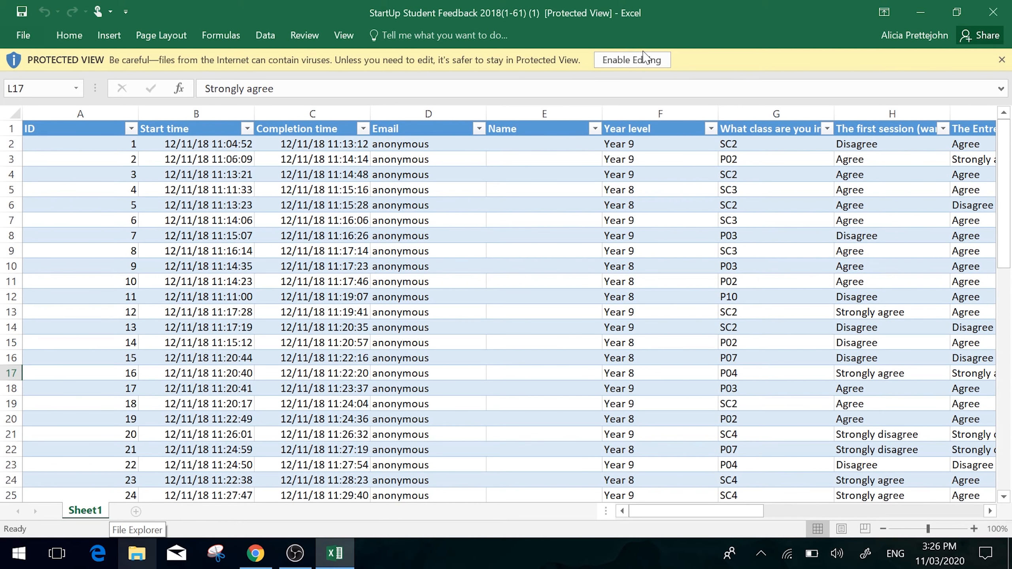
click(633, 60)
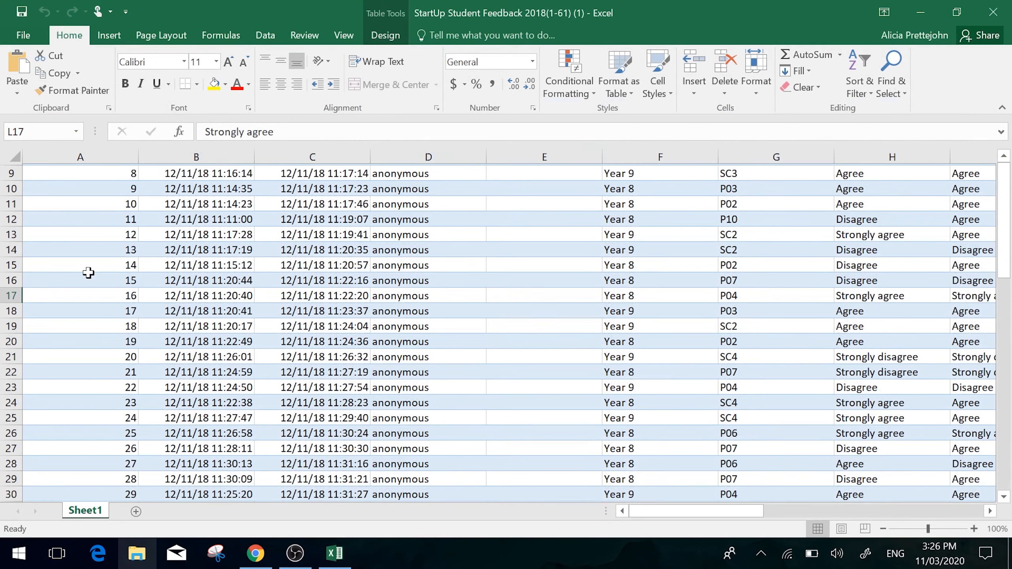
Examine the response rows in the workbook, including the Email, Name, Year level and class columns
scroll(89, 273, down, 13)
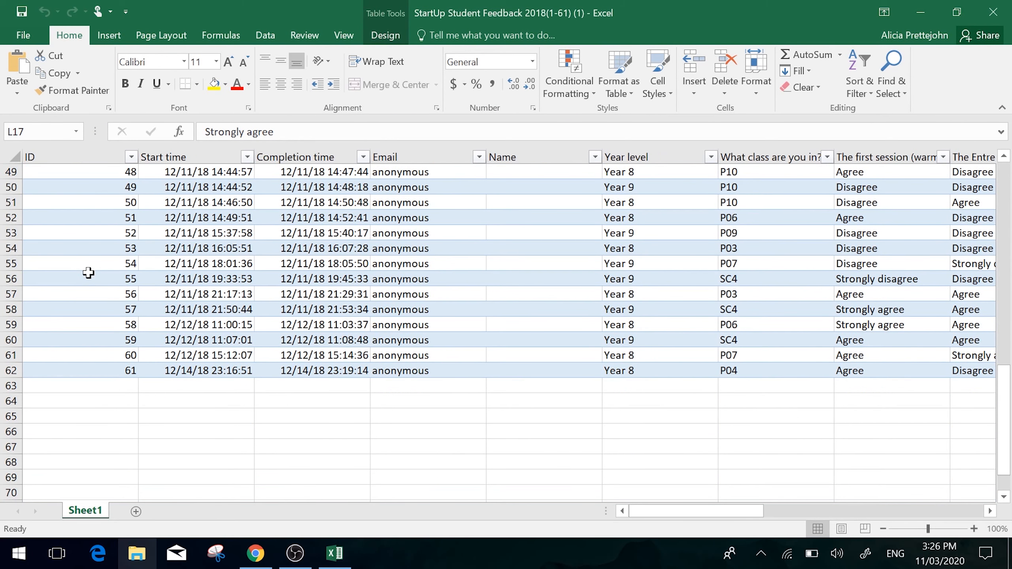
scroll(89, 273, up, 16)
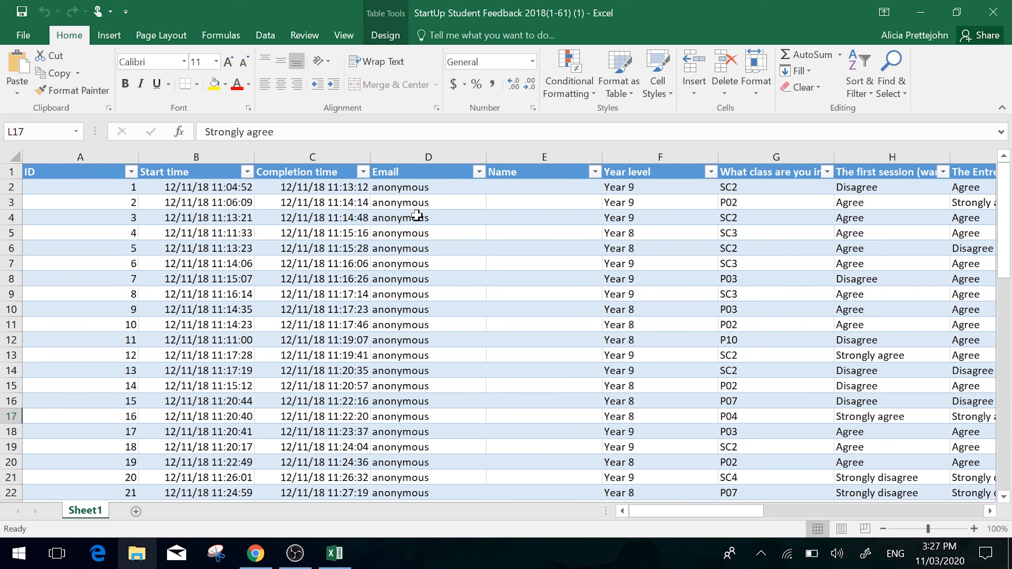
drag(415, 202, 428, 447)
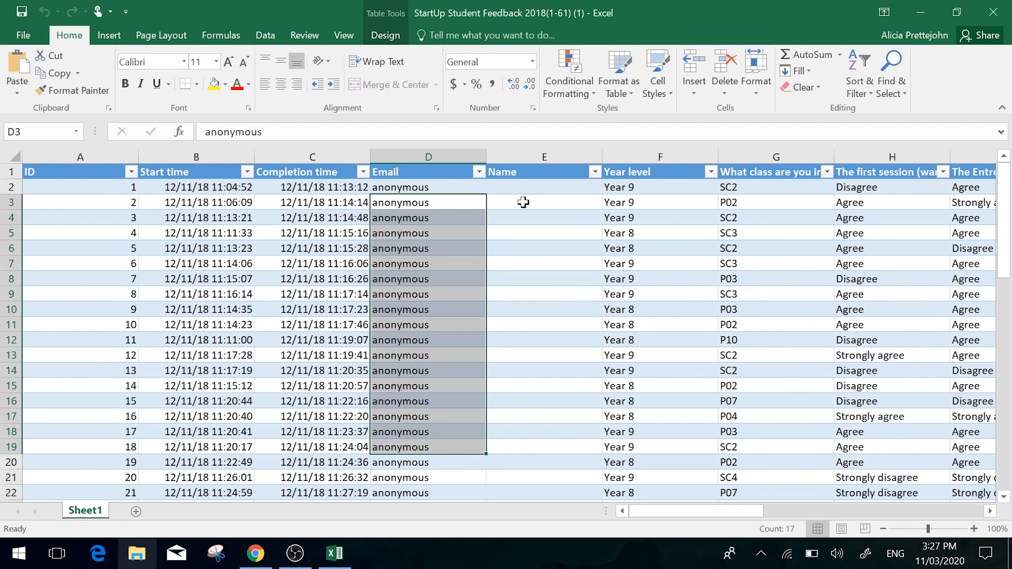
drag(523, 202, 517, 409)
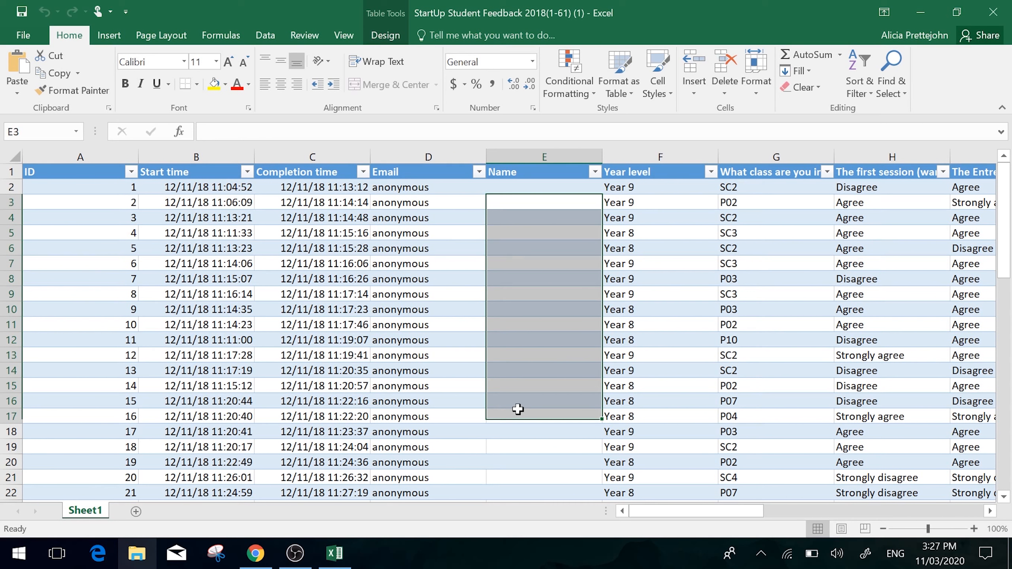
click(653, 218)
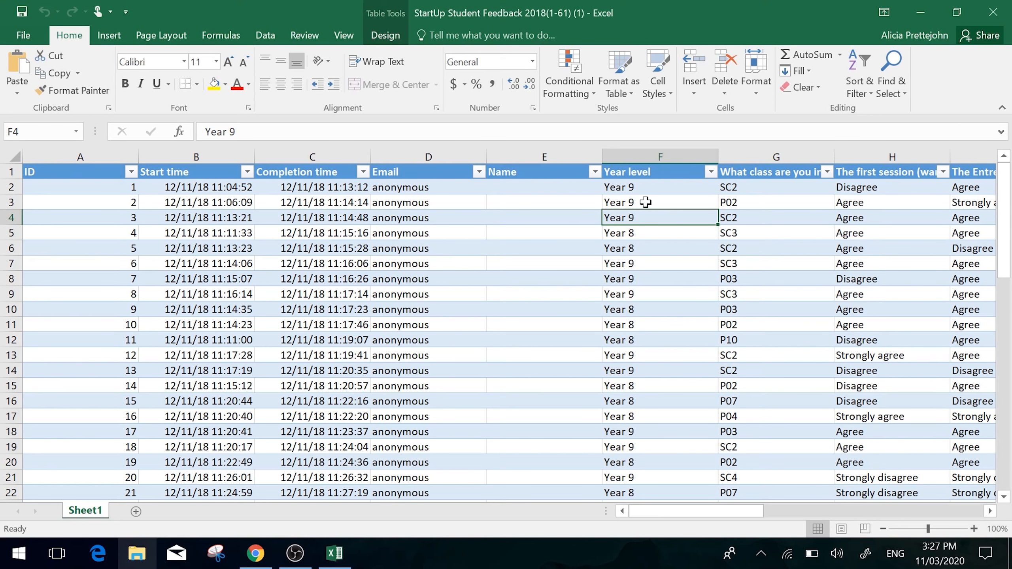
drag(737, 202, 762, 303)
Examine the agreement statement columns and show the full header text of the first session (warm up games) column
scroll(761, 303, right, 3)
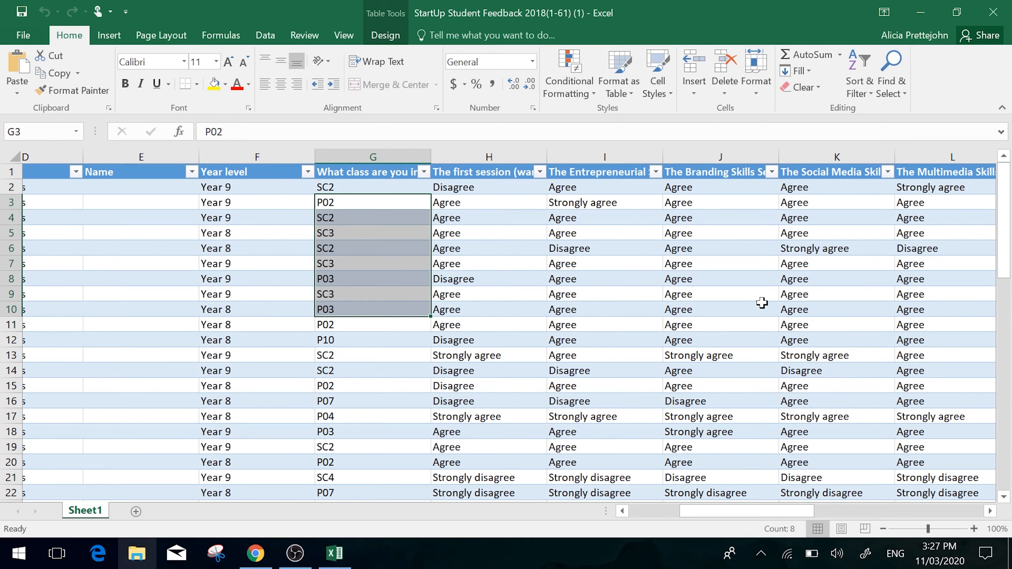
scroll(762, 303, right, 2)
click(674, 231)
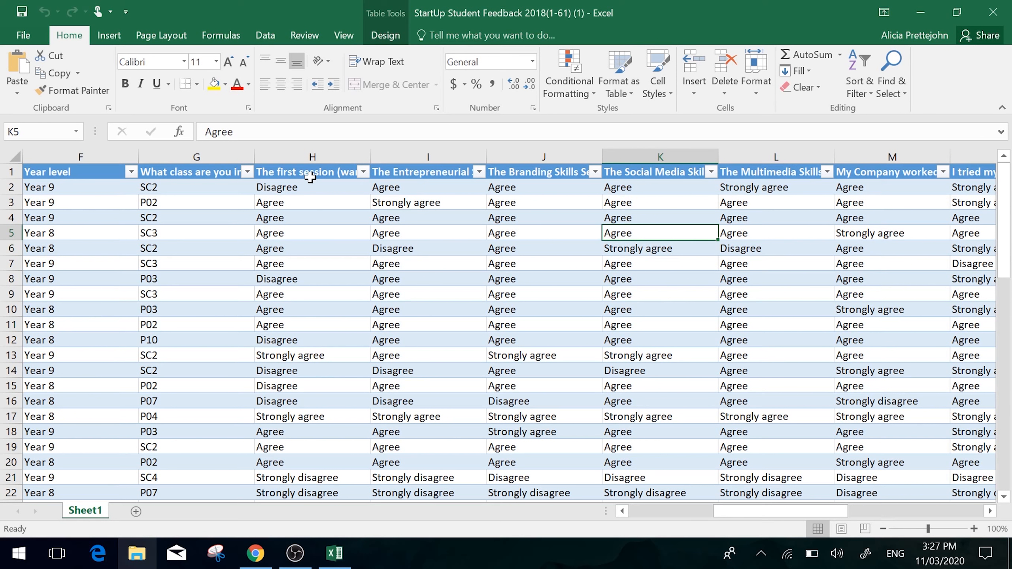
click(309, 174)
triple_click(309, 173)
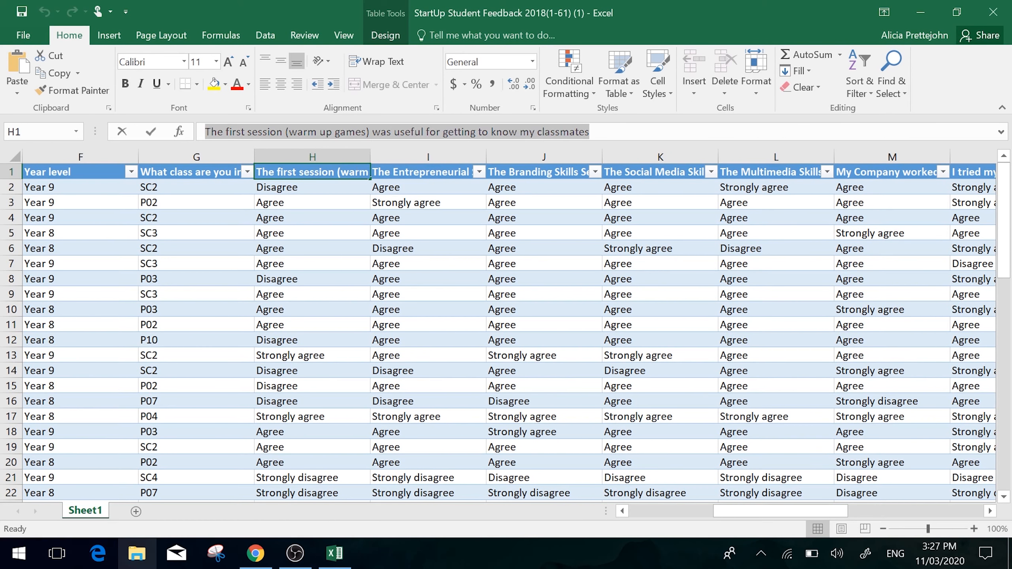
Examine the written-answer columns, reading the full answer in cell R6, and return towards the first columns
scroll(580, 286, right, 7)
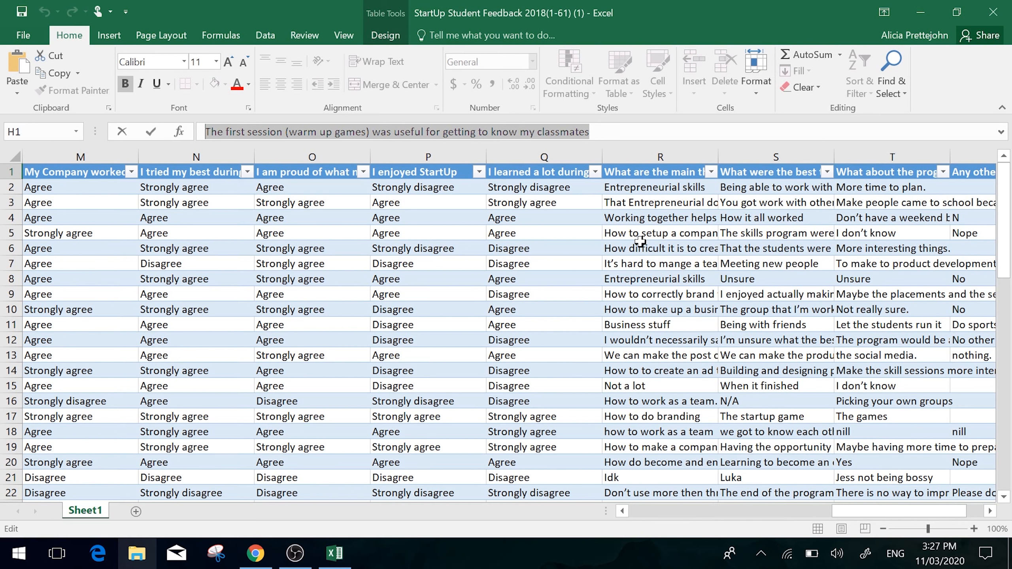
double_click(640, 241)
scroll(827, 325, right, 2)
key(End)
scroll(827, 325, left, 14)
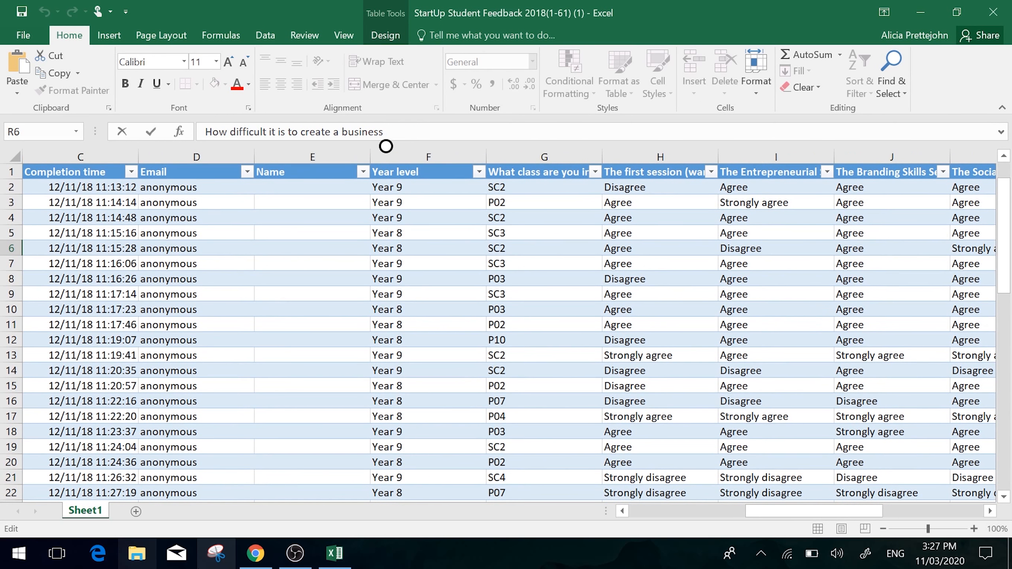
Switch back to Microsoft Forms in the browser and view the questions of StartUp Student Feedback 2018
click(255, 554)
click(344, 175)
scroll(549, 316, down, 10)
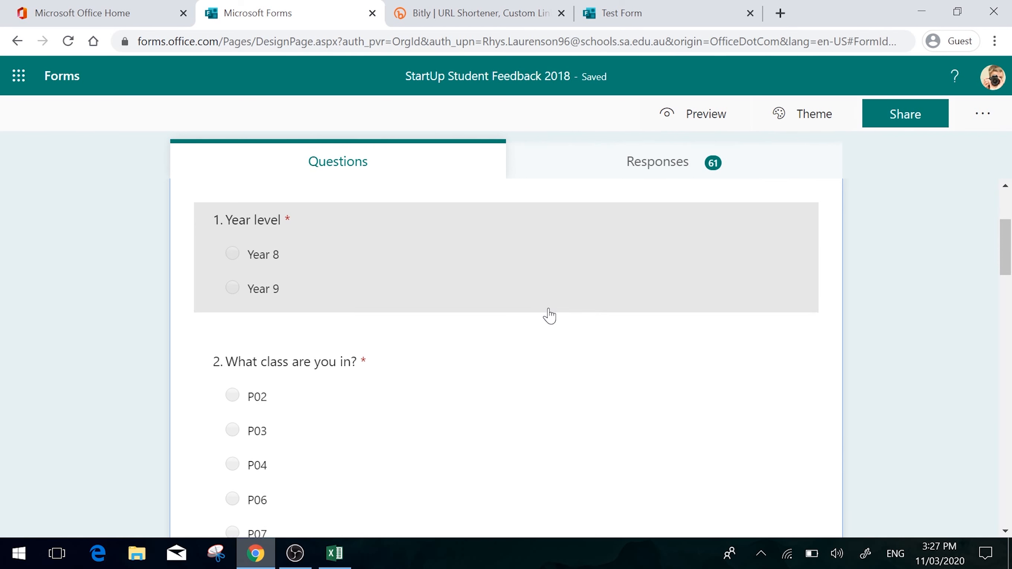
scroll(549, 316, up, 10)
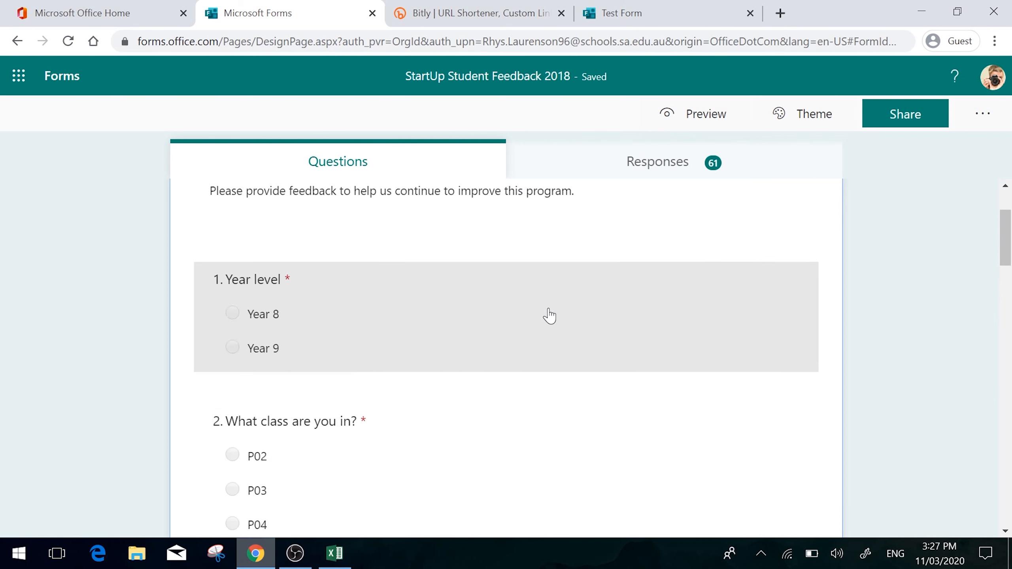